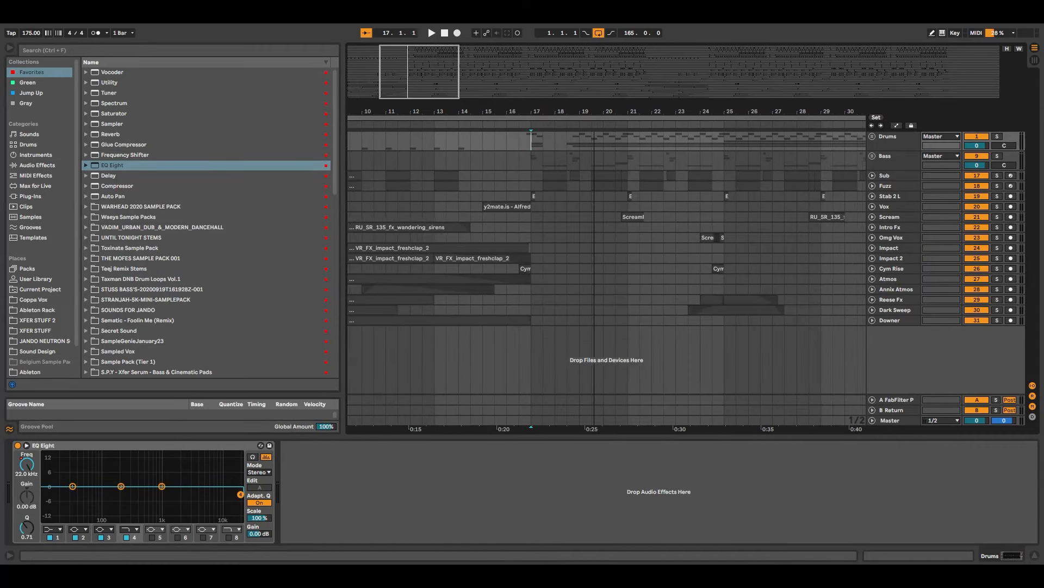
# - Unfold the Drums group in the arrangement and solo the whole group
pyautogui.click(873, 137)
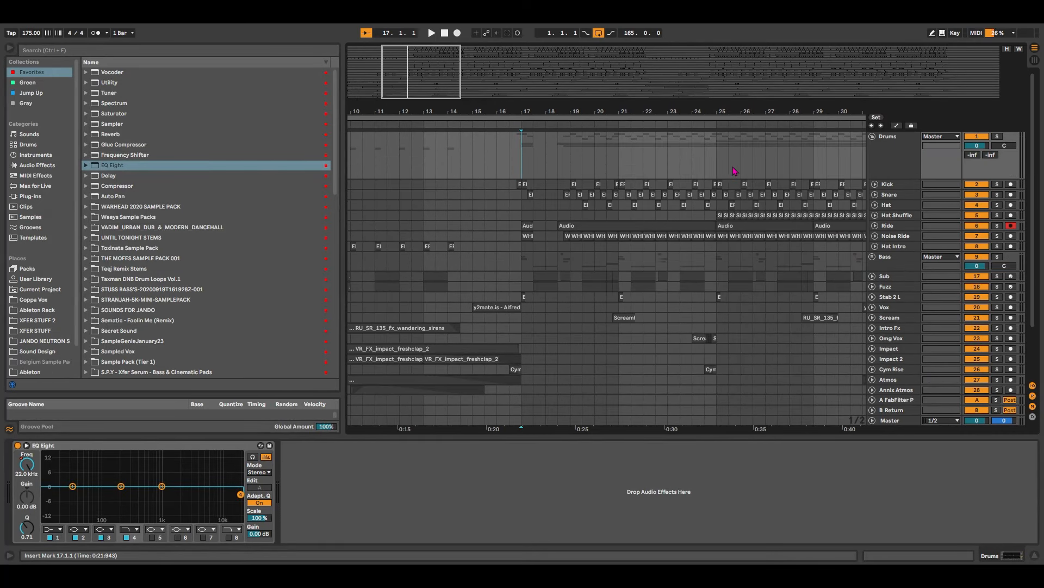
pyautogui.press('s')
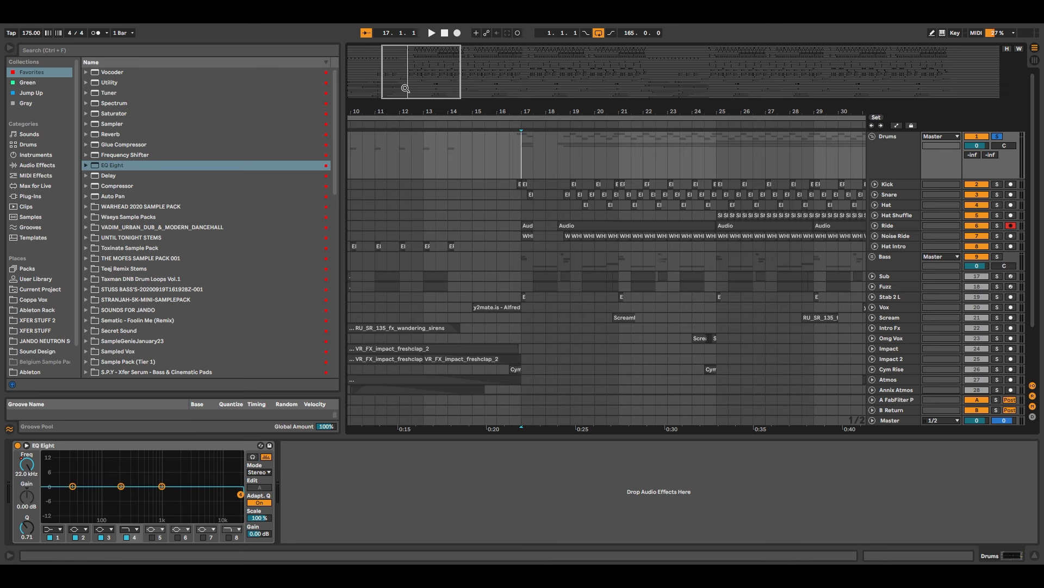
pyautogui.moveTo(407, 88)
pyautogui.mouseDown()
pyautogui.moveTo(407, 49)
pyautogui.moveTo(408, 92)
pyautogui.mouseUp()
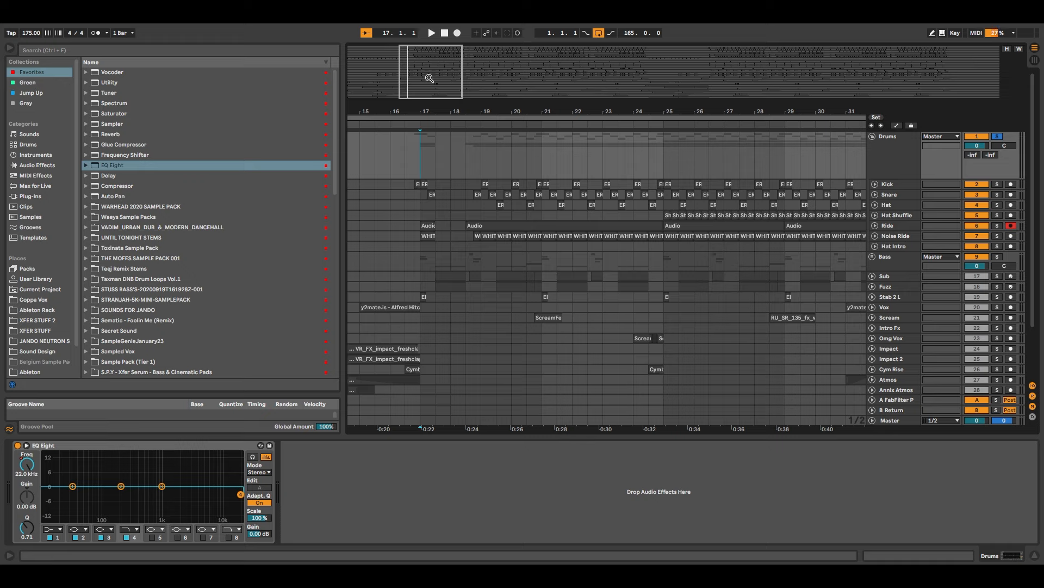
# - Solo the Kick track and audition it from its clip at bar 21
pyautogui.click(424, 184)
pyautogui.click(547, 185)
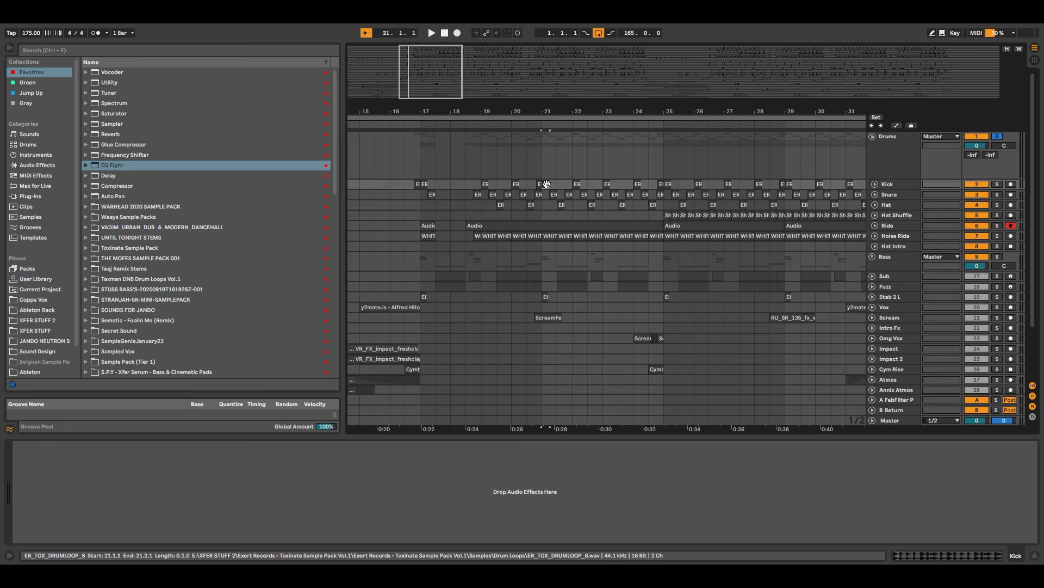
pyautogui.press('s')
pyautogui.press('space')
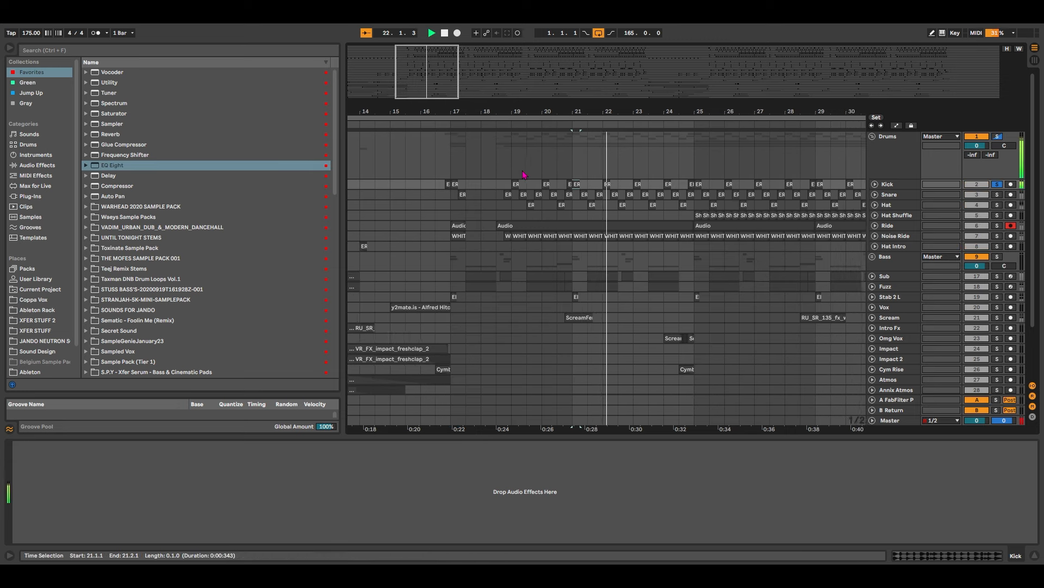
pyautogui.press('space')
# - Audition the Snare track and the Hat track one after the other, soloing each
pyautogui.click(575, 194)
pyautogui.press('s')
pyautogui.press('space')
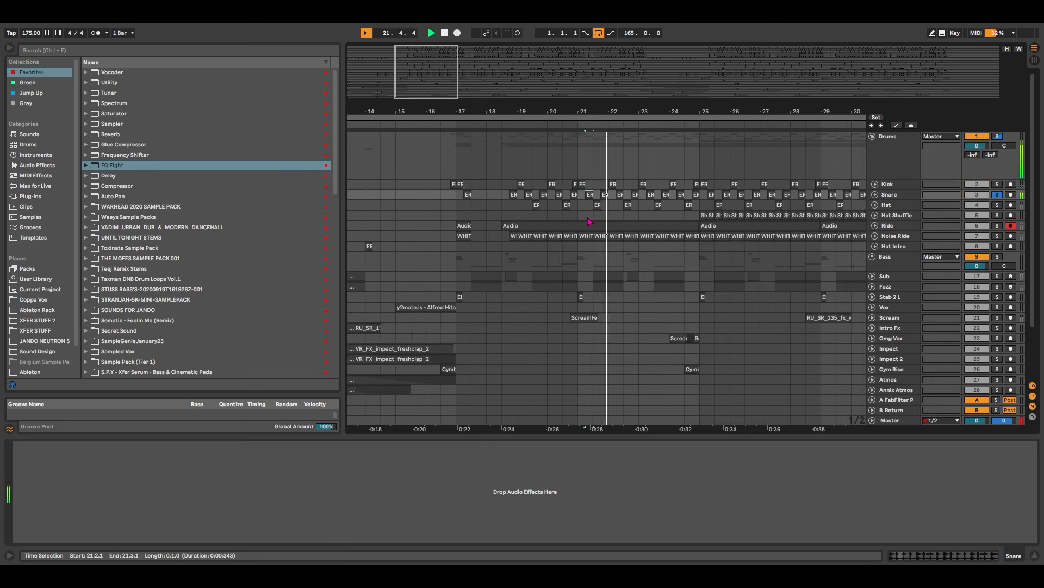
pyautogui.click(564, 204)
pyautogui.press('s')
pyautogui.press('space')
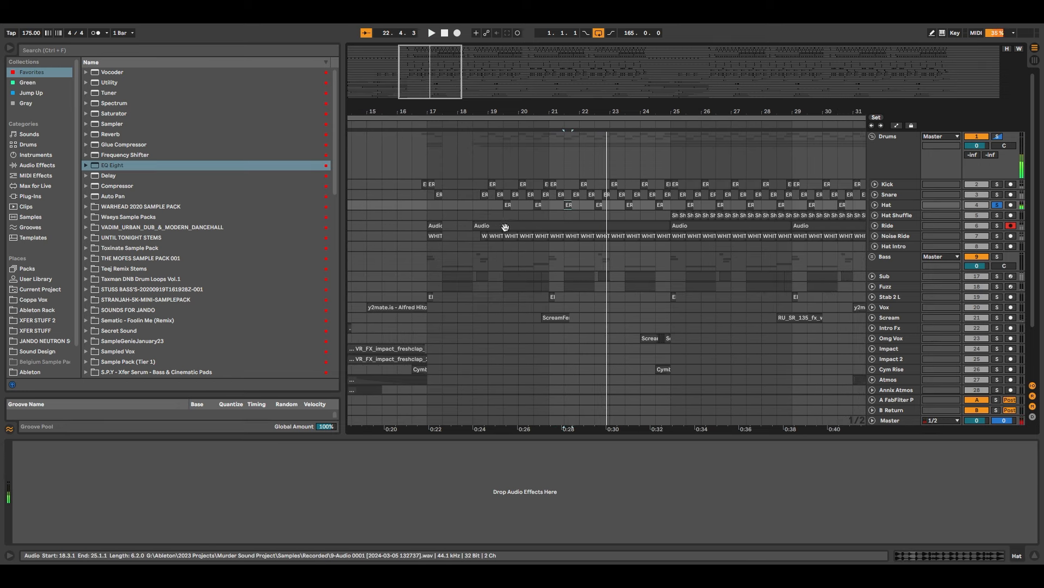
# - Solo the Ride track, play its long audio clip from 18.3.1, and inspect the clip's waveform
pyautogui.click(591, 228)
pyautogui.press('s')
pyautogui.press('space')
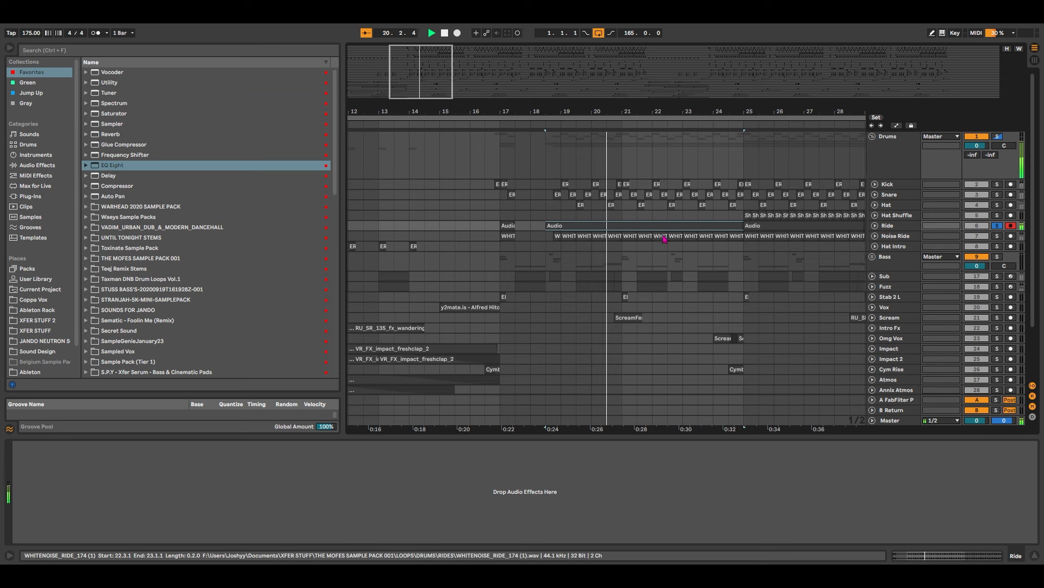
pyautogui.hotkey('shift', 'Tab')
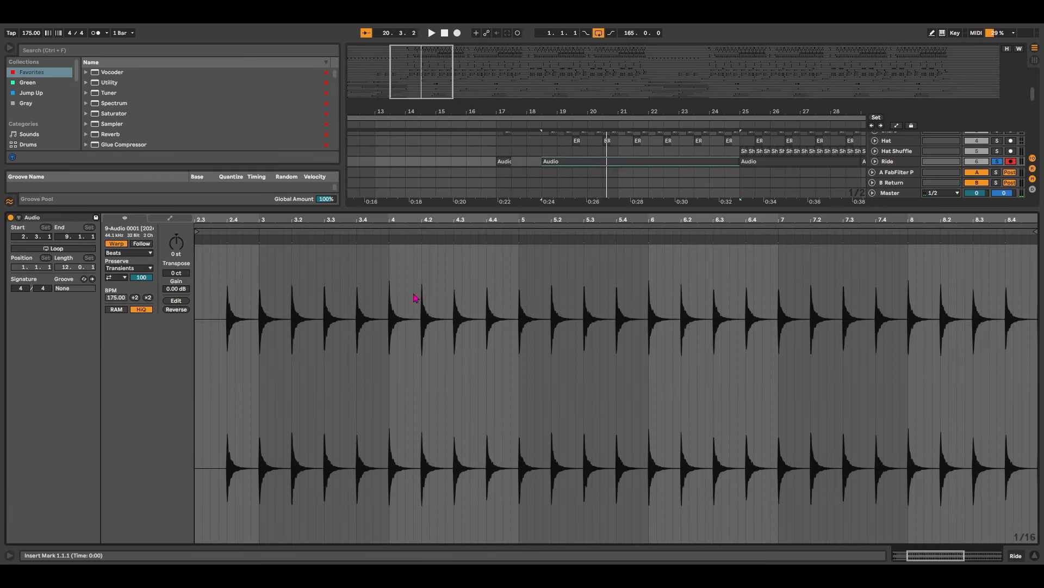
pyautogui.click(1035, 555)
pyautogui.click(1034, 556)
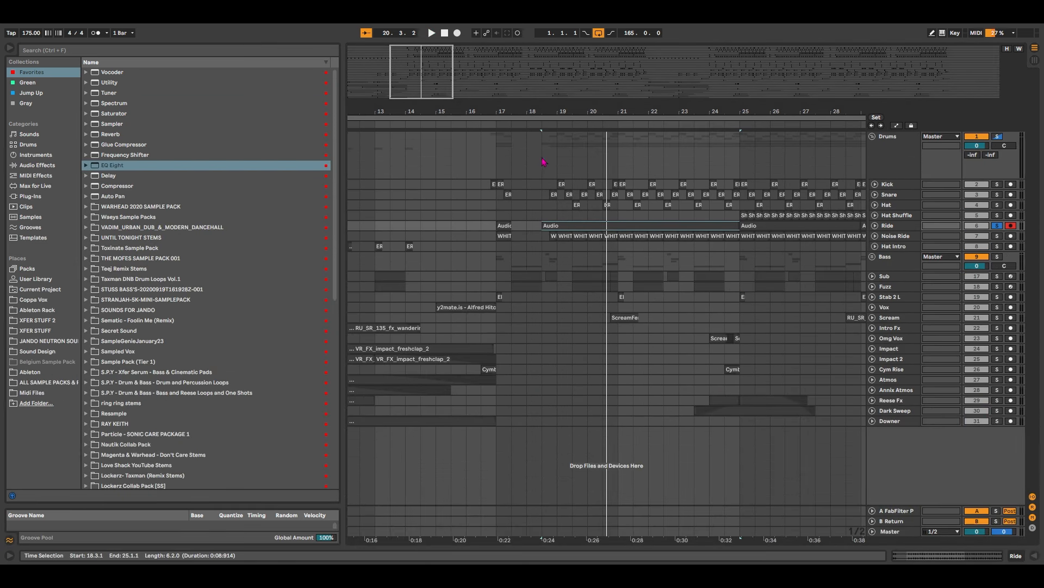
# - Solo the Noise Ride track, play it from its clip at 18.4.1, and release the solo
pyautogui.click(501, 235)
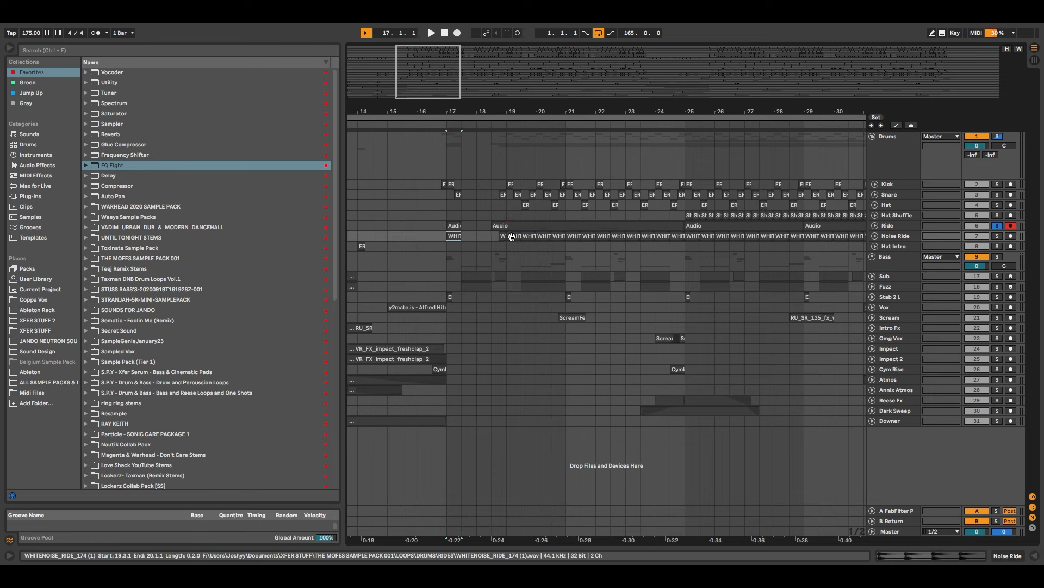
pyautogui.press('space')
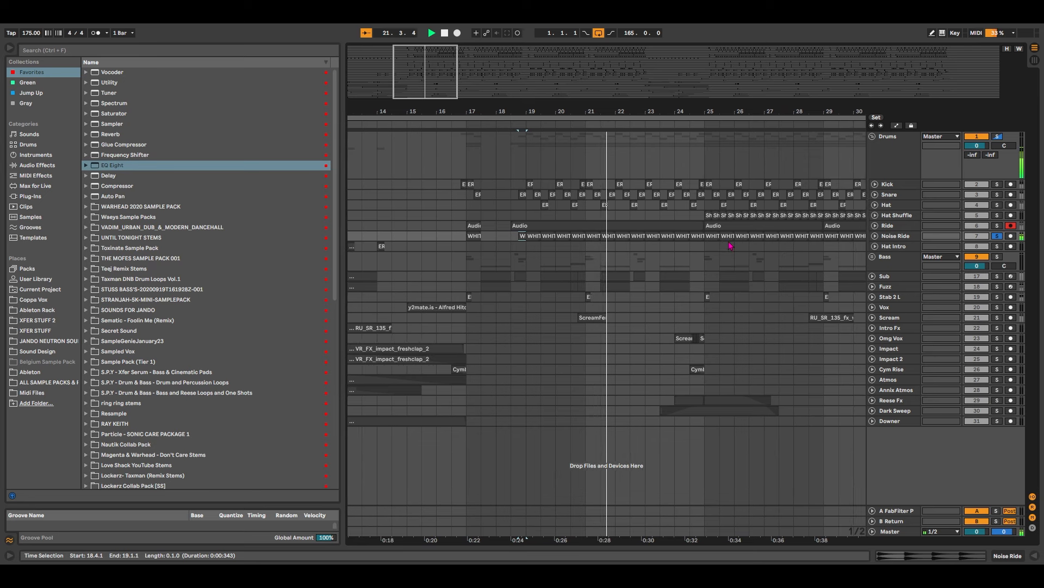
pyautogui.press('space')
pyautogui.moveTo(445, 87)
pyautogui.mouseDown()
pyautogui.moveTo(442, 77)
pyautogui.moveTo(445, 87)
pyautogui.mouseUp()
pyautogui.press('s')
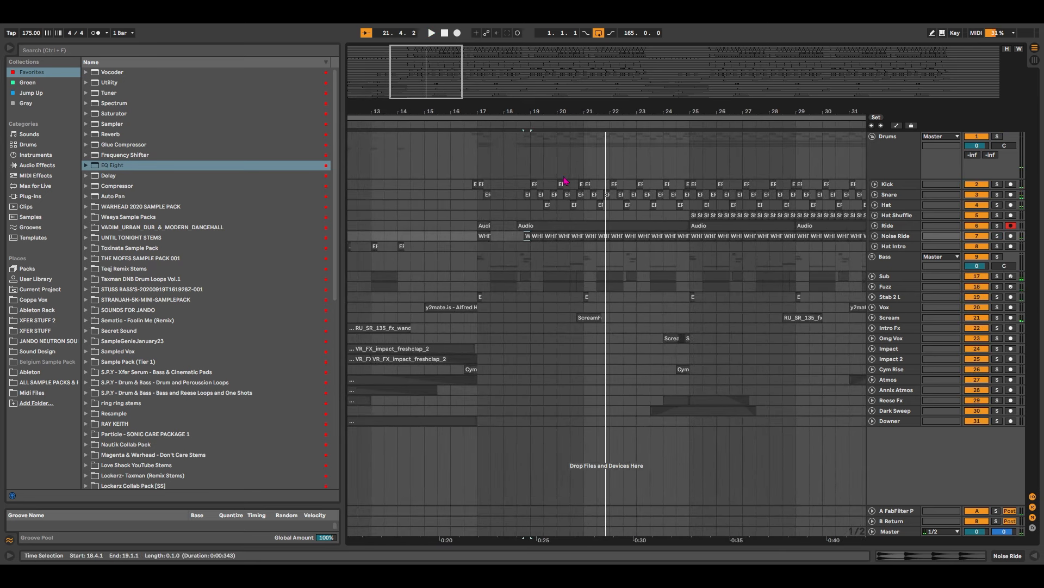
# - Solo the Hat Shuffle track, audition it from bar 25, and release the solo
pyautogui.click(581, 161)
pyautogui.click(668, 154)
pyautogui.click(692, 159)
pyautogui.click(693, 214)
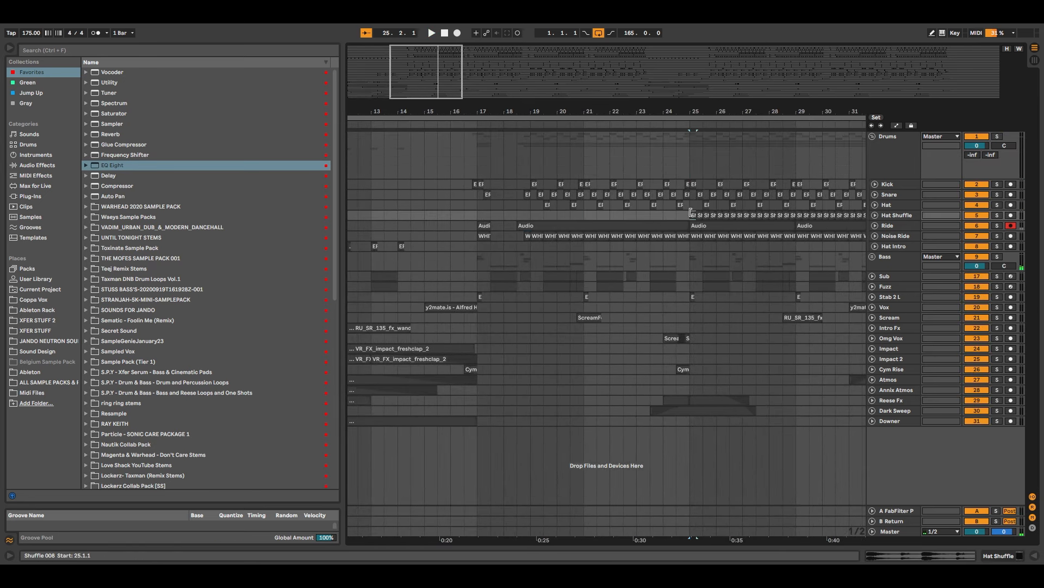
pyautogui.press('s')
pyautogui.press('space')
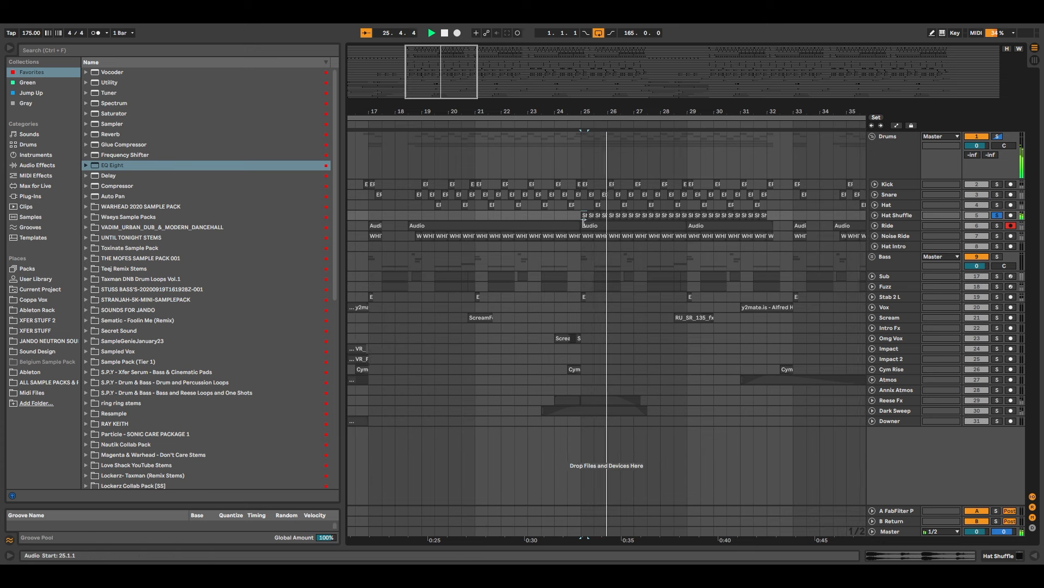
pyautogui.press('s')
pyautogui.press('space')
pyautogui.moveTo(446, 86); pyautogui.dragTo(438, 80)
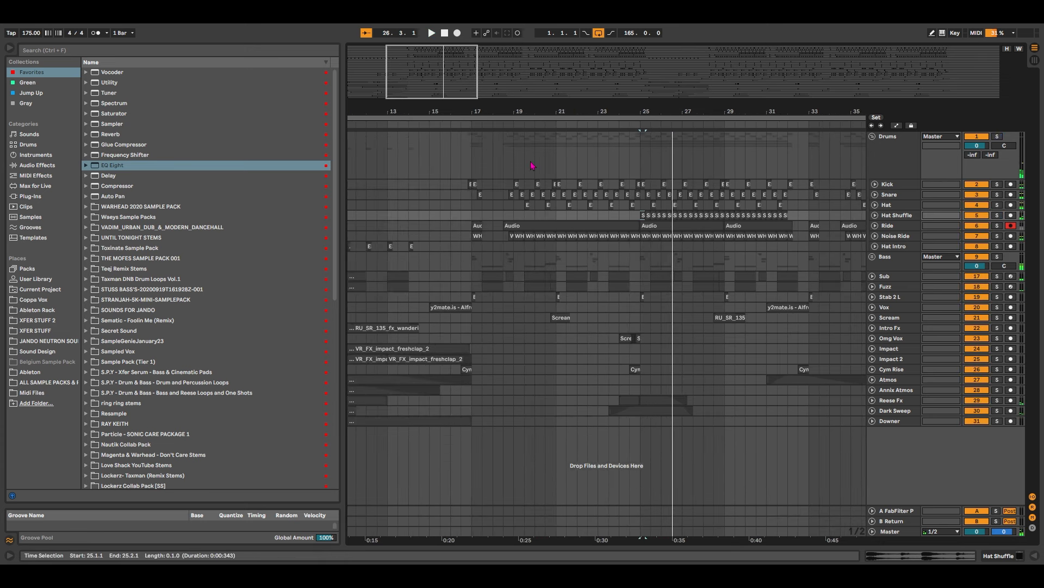
# - Solo the Drums group, play the full drum mix from bar 24, and release the solo
pyautogui.click(583, 157)
pyautogui.click(619, 161)
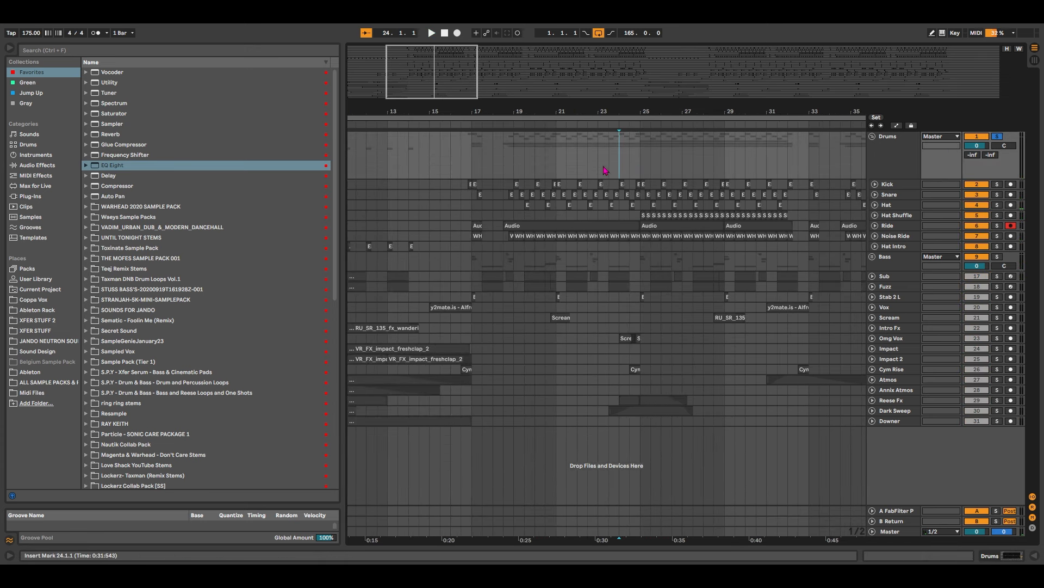
pyautogui.press('s')
pyautogui.moveTo(446, 73)
pyautogui.mouseDown()
pyautogui.moveTo(460, 75)
pyautogui.moveTo(436, 61)
pyautogui.mouseUp()
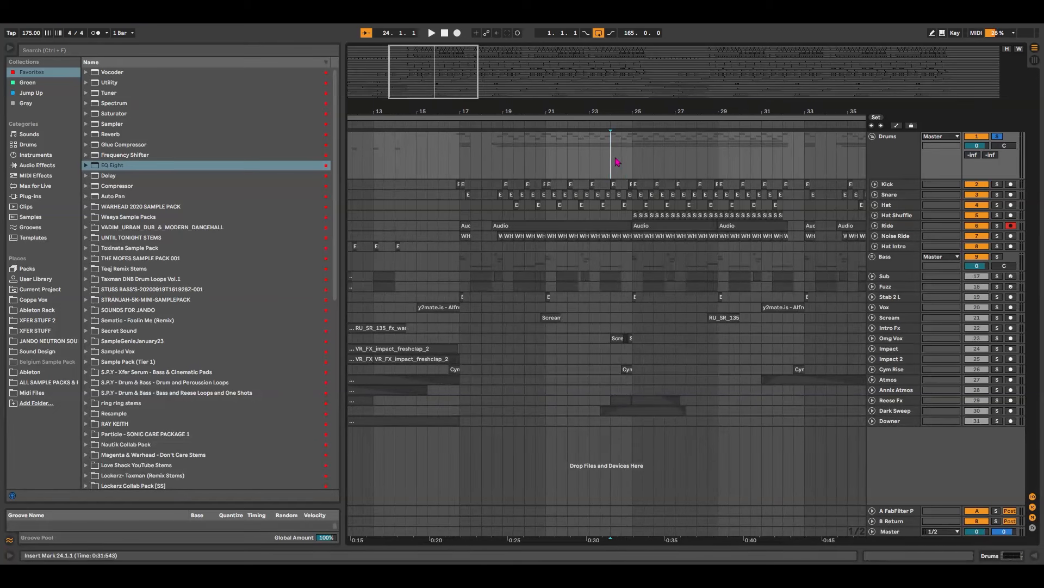
pyautogui.press('space')
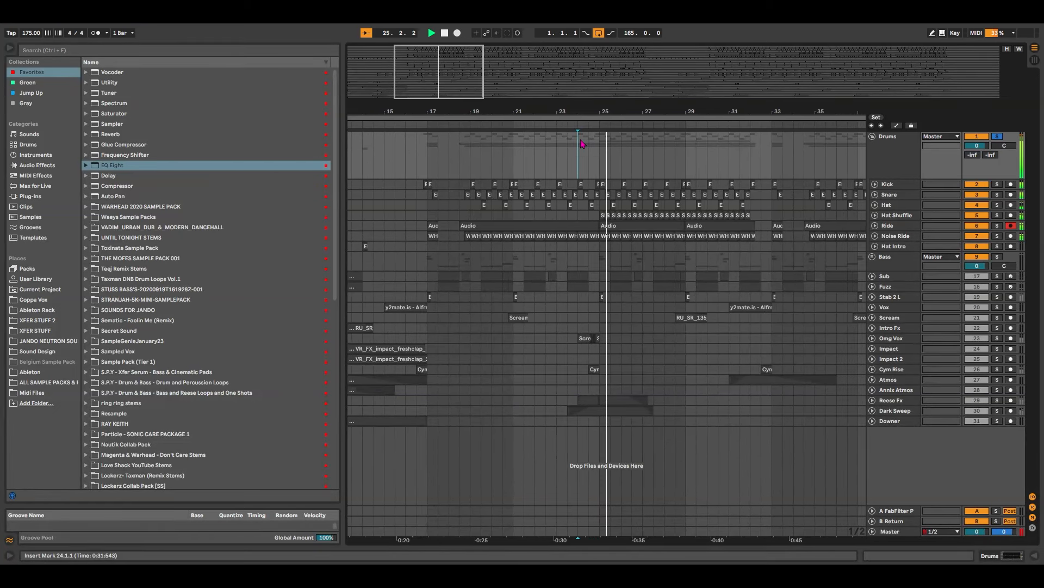
pyautogui.moveTo(460, 79); pyautogui.dragTo(424, 77)
pyautogui.press('space')
pyautogui.press('s')
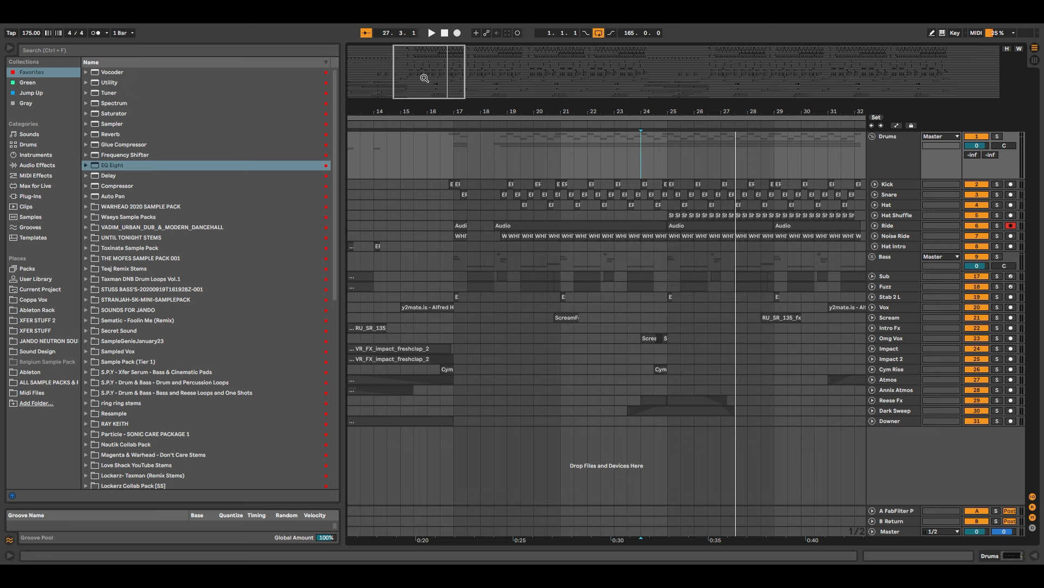
# - Examine the overall arrangement, comparing the section at bar 49 with the first drop at bar 17
pyautogui.moveTo(424, 78); pyautogui.dragTo(425, 51)
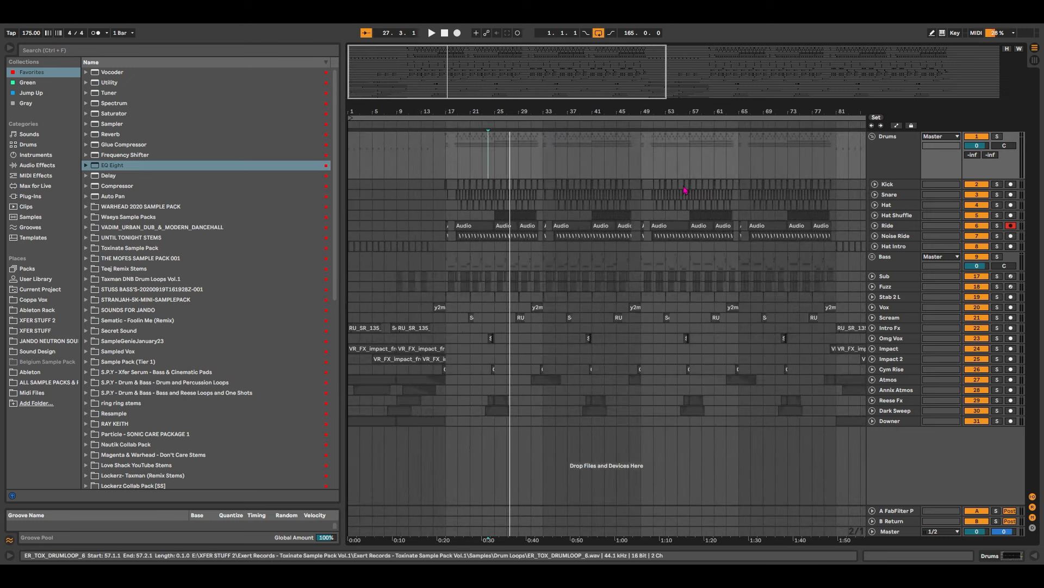
pyautogui.click(640, 169)
pyautogui.moveTo(641, 112); pyautogui.dragTo(622, 133)
pyautogui.moveTo(541, 89); pyautogui.dragTo(487, 86)
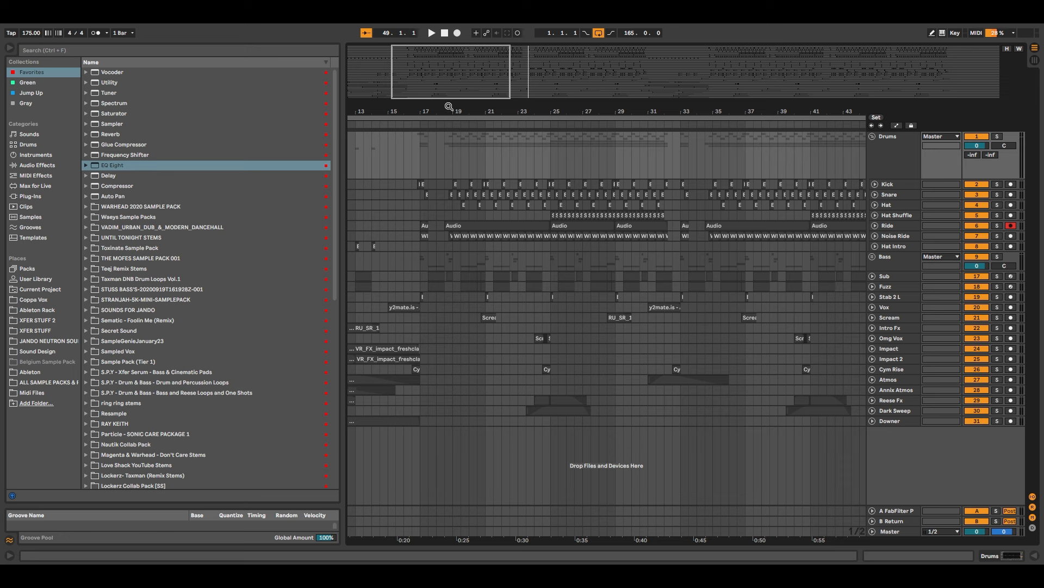
pyautogui.moveTo(449, 106); pyautogui.dragTo(457, 115)
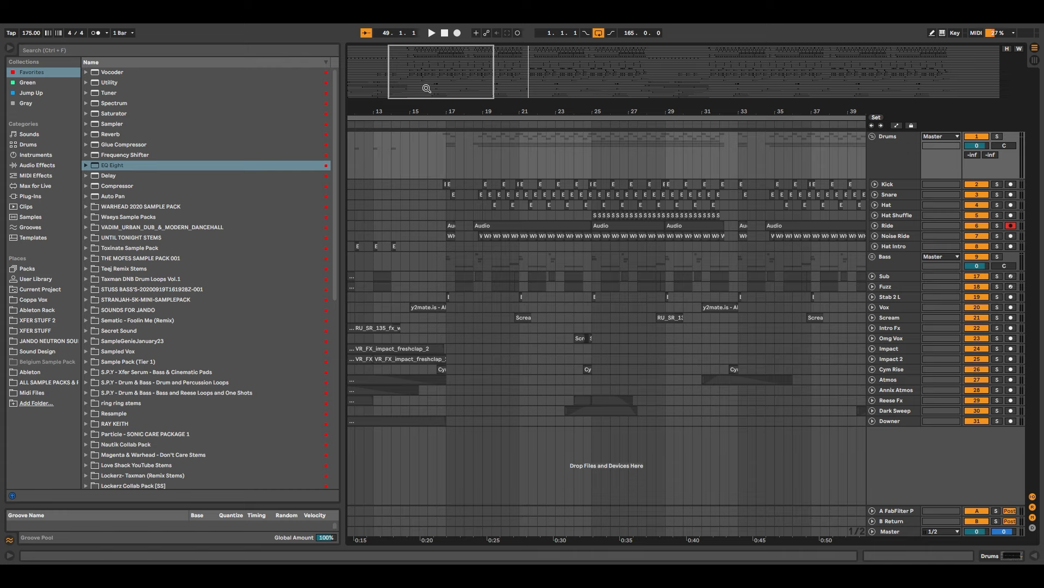
pyautogui.moveTo(427, 89); pyautogui.dragTo(427, 81)
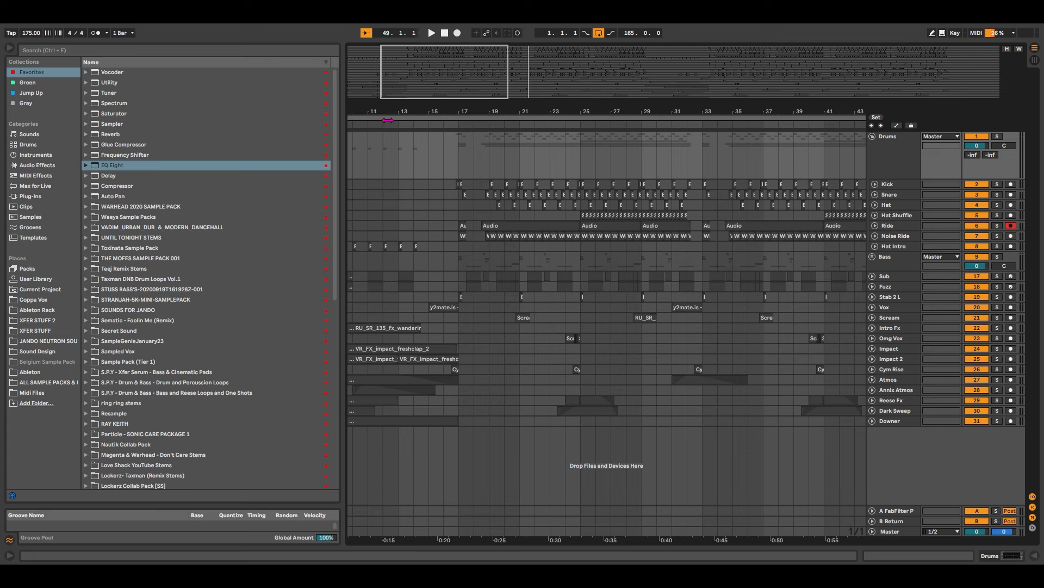
pyautogui.moveTo(426, 69); pyautogui.dragTo(424, 84)
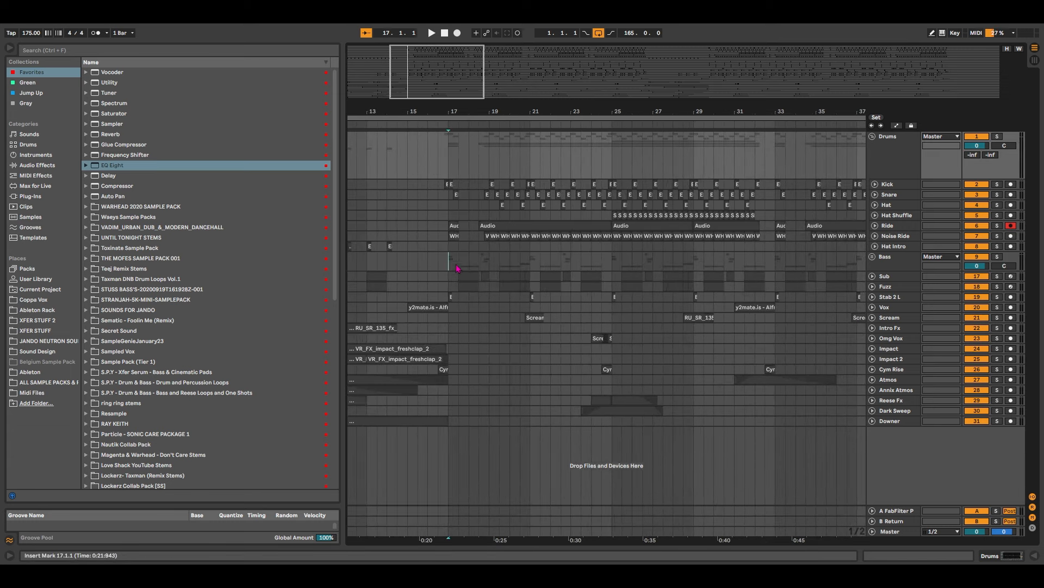
# - Solo the Bass group with the Sub and Fuzz tracks, play bars 17 to 25, and release the solo
pyautogui.moveTo(452, 262); pyautogui.dragTo(614, 288)
pyautogui.moveTo(414, 78); pyautogui.dragTo(413, 85)
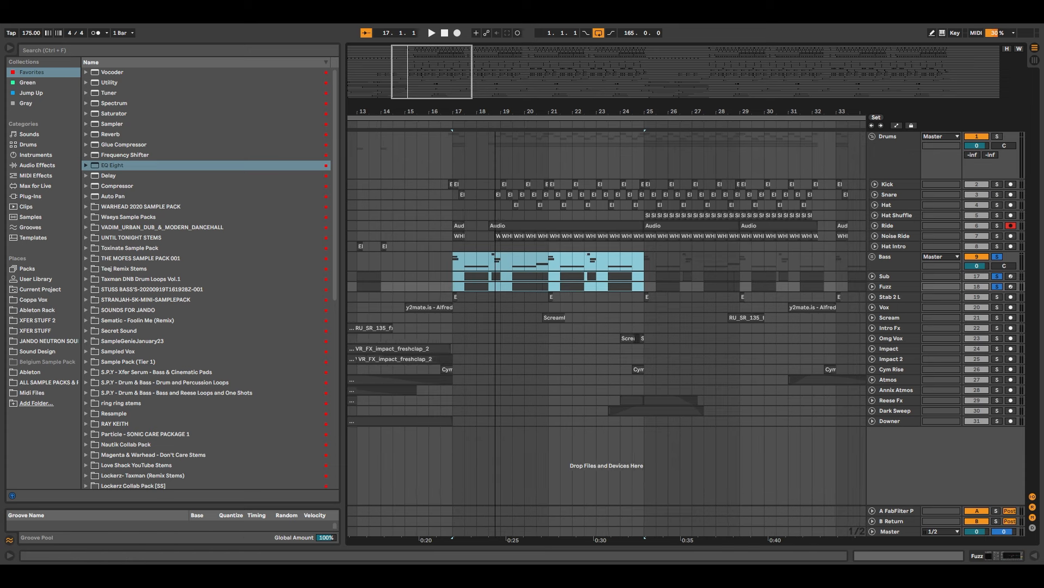
pyautogui.press('space')
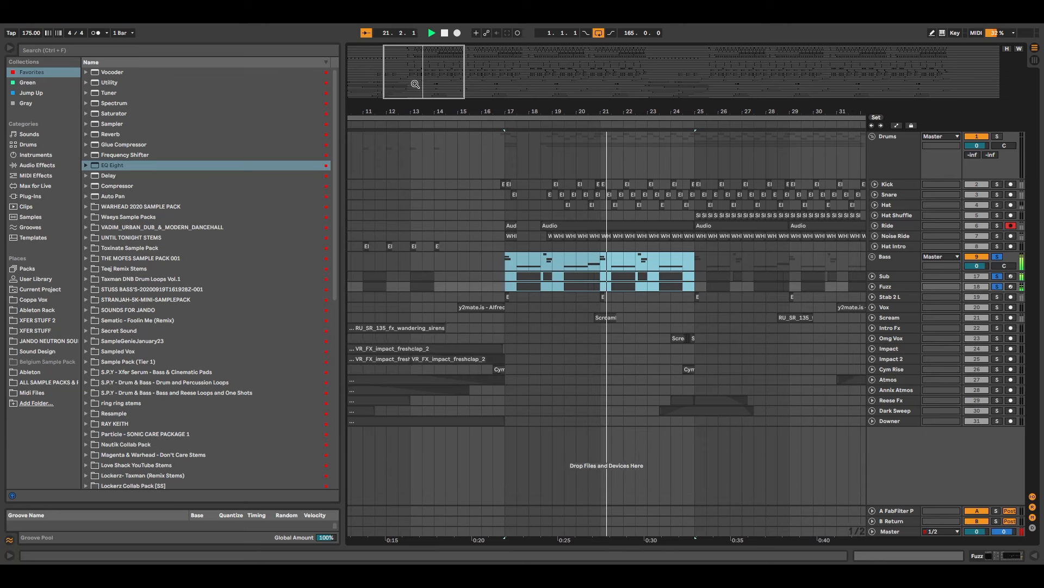
pyautogui.press('space')
pyautogui.press('s')
# - Unfold the Bass group and expand its Froggy and Froggy 2 tracks
pyautogui.click(501, 263)
pyautogui.click(872, 256)
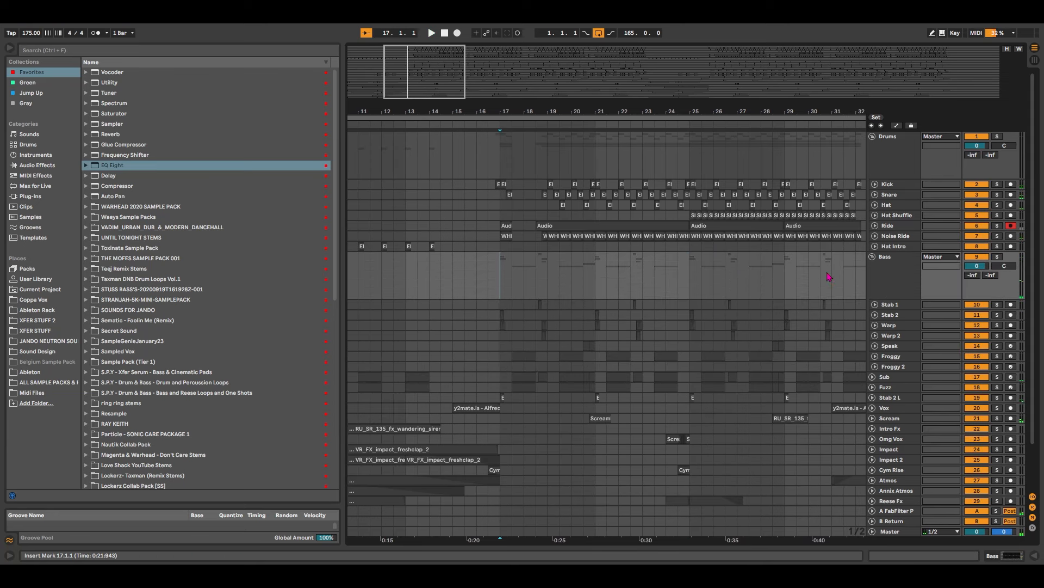
pyautogui.click(522, 357)
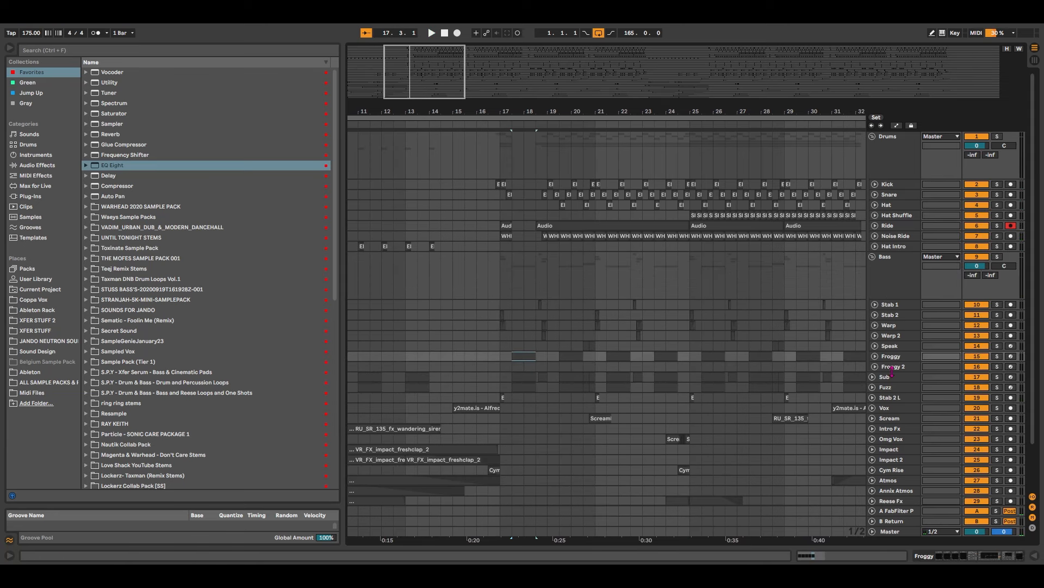
pyautogui.click(875, 367)
pyautogui.click(875, 356)
pyautogui.scroll(-2, 588, 375)
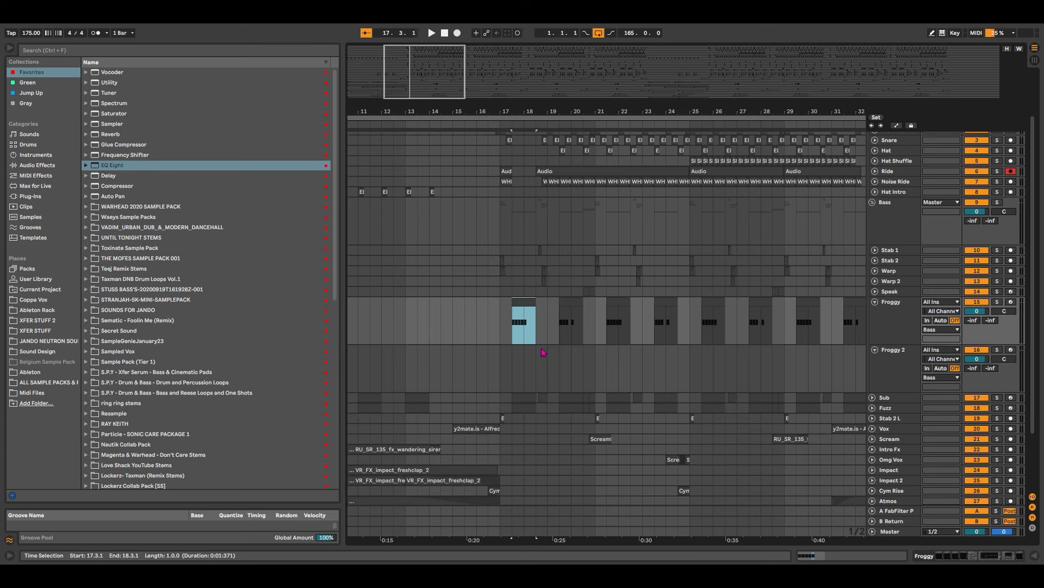
# - Open the Speak track's Serum instrument from its clip at 20.3.1 and examine the oscillator, effects and matrix pages
pyautogui.moveTo(431, 91); pyautogui.dragTo(441, 92)
pyautogui.click(528, 291)
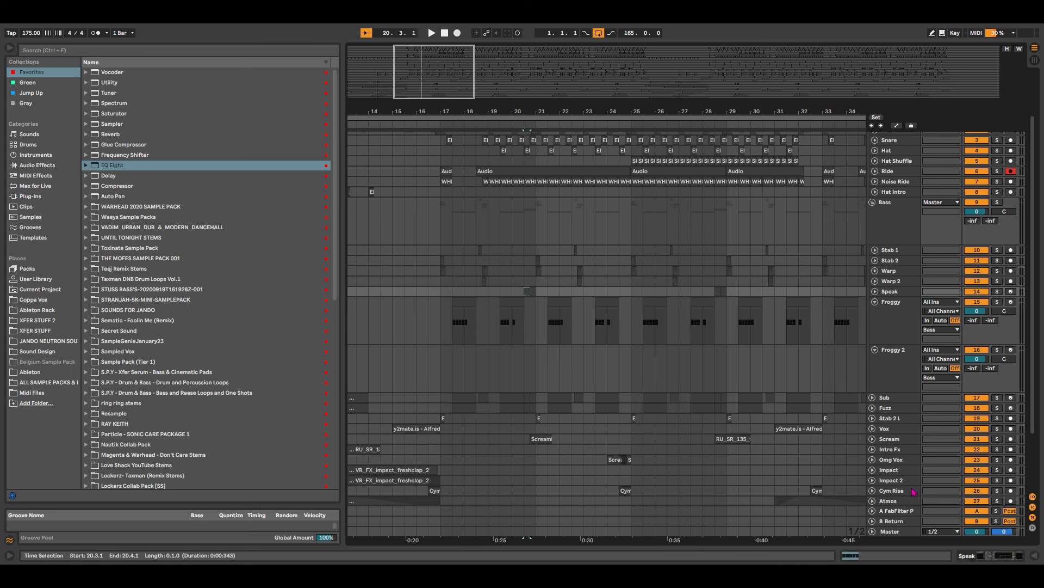
pyautogui.hotkey('shift', 'Tab')
pyautogui.click(36, 447)
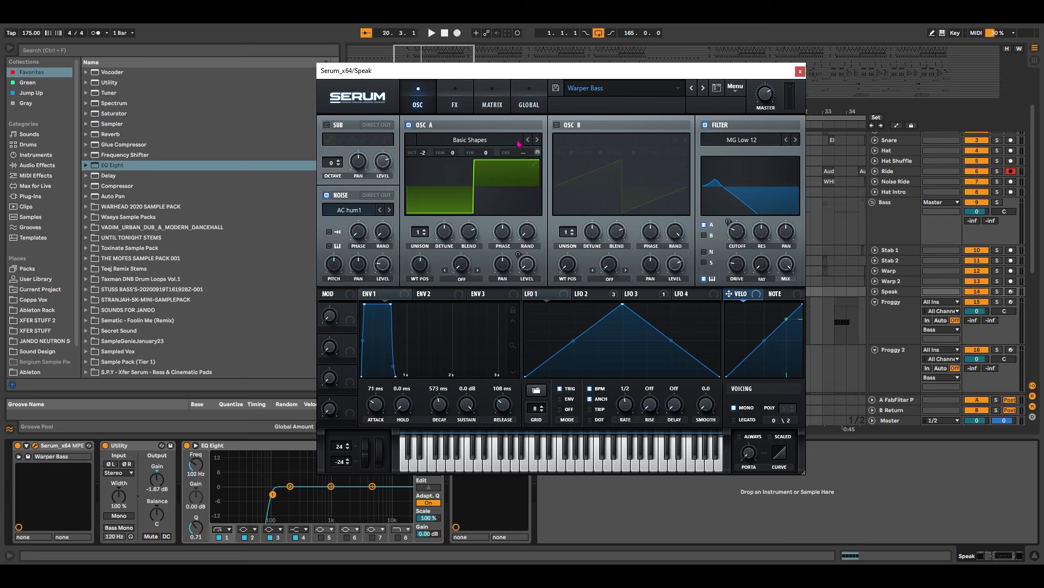
pyautogui.click(455, 104)
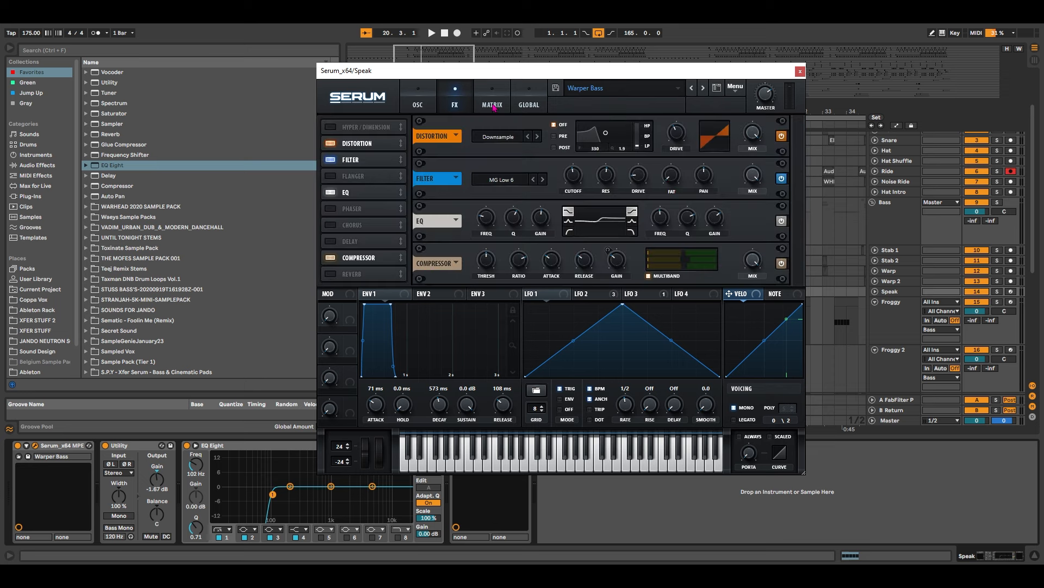
pyautogui.click(492, 105)
pyautogui.click(422, 106)
pyautogui.click(800, 72)
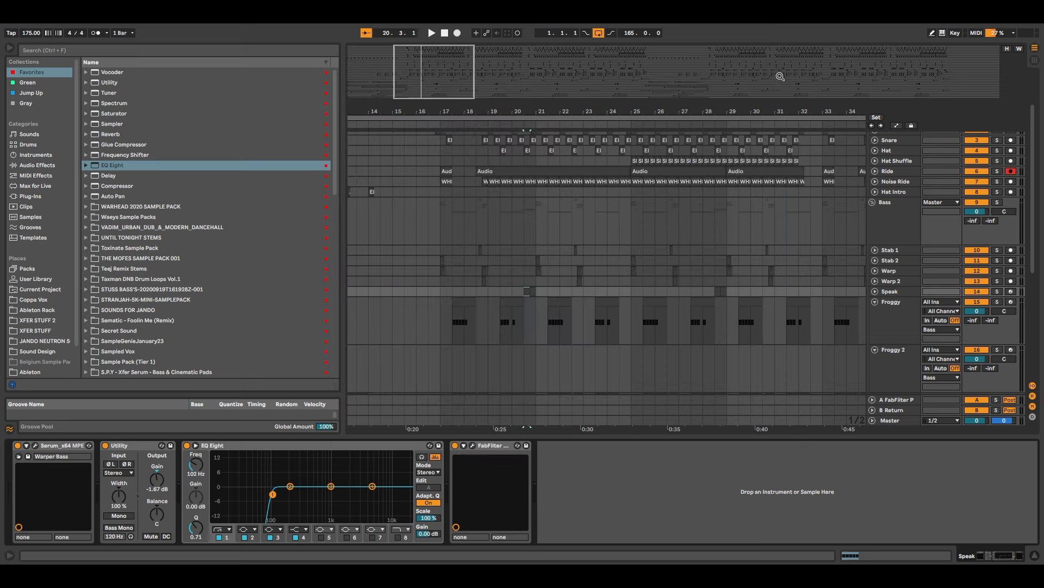
pyautogui.moveTo(424, 80); pyautogui.dragTo(463, 118)
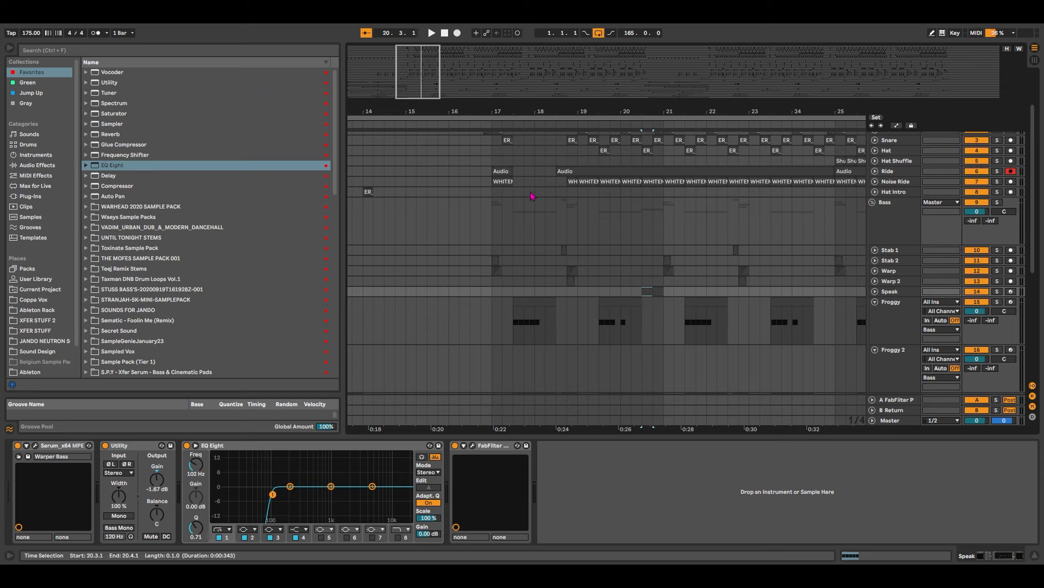
# - Play the Froggy clip at 17.3.1 and examine the oscillator and effects pages of the track's Serum instrument
pyautogui.click(535, 298)
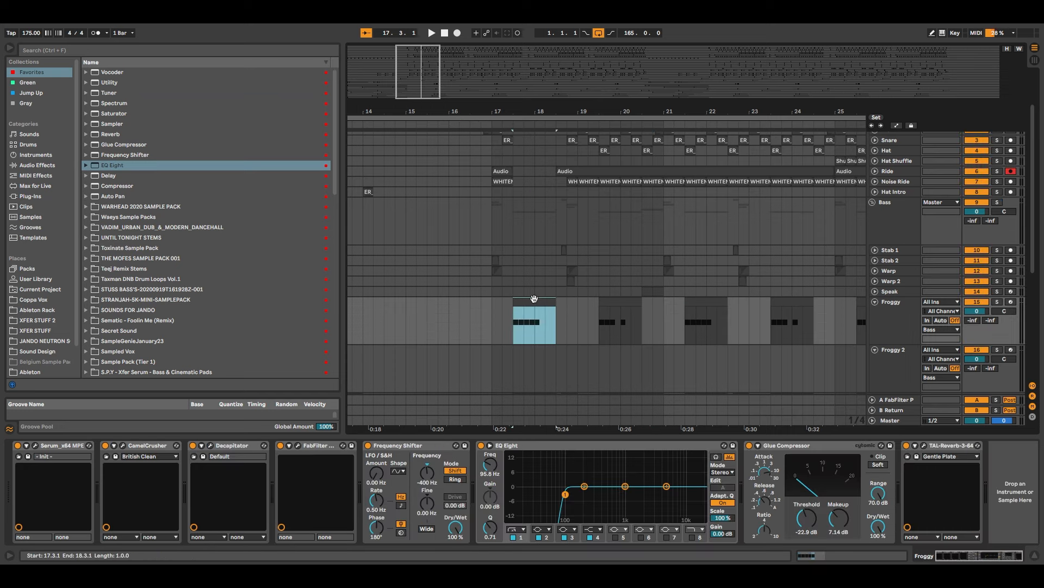
pyautogui.press('space')
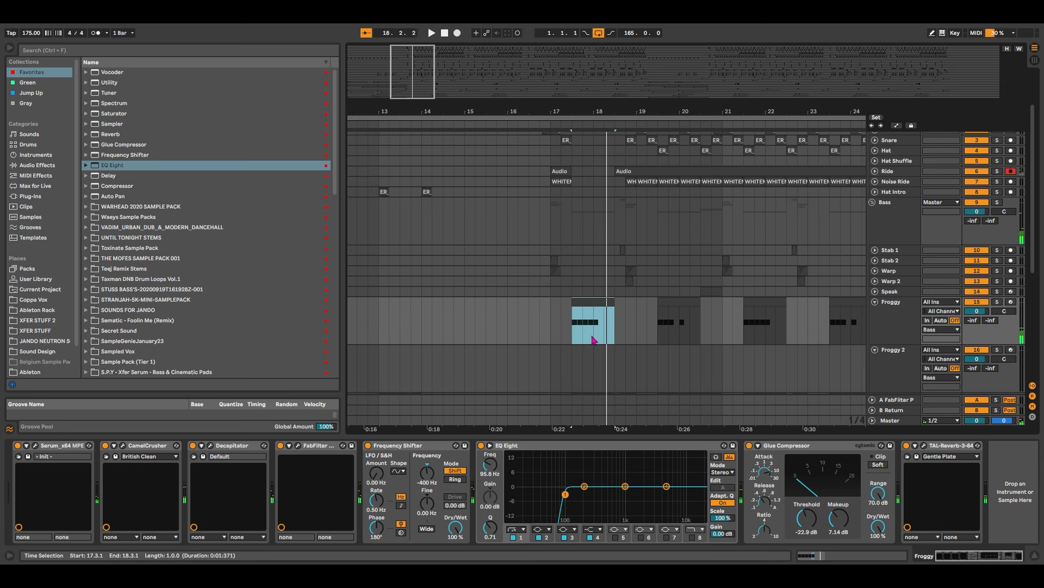
pyautogui.click(35, 447)
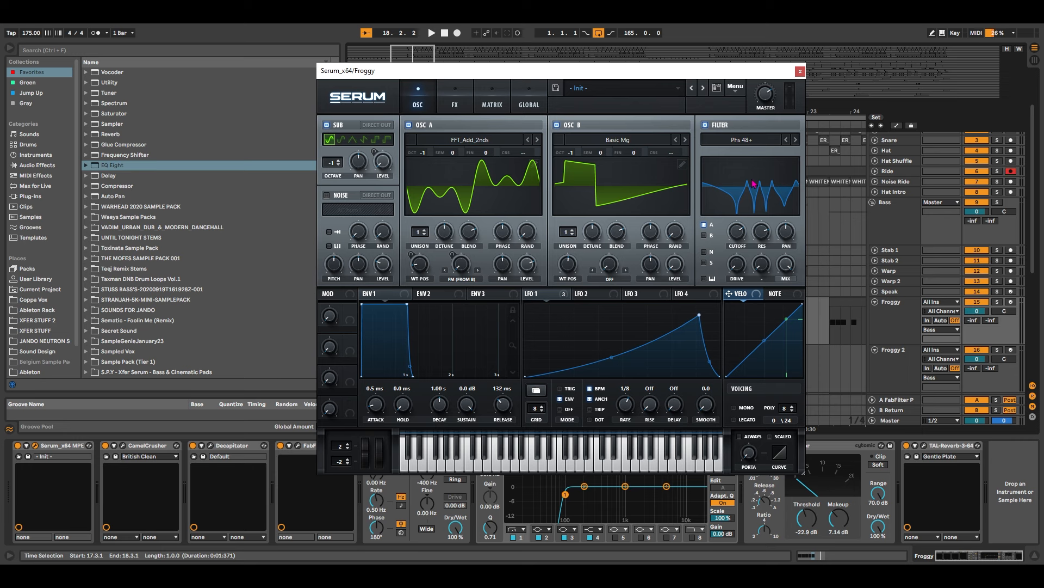
pyautogui.click(454, 99)
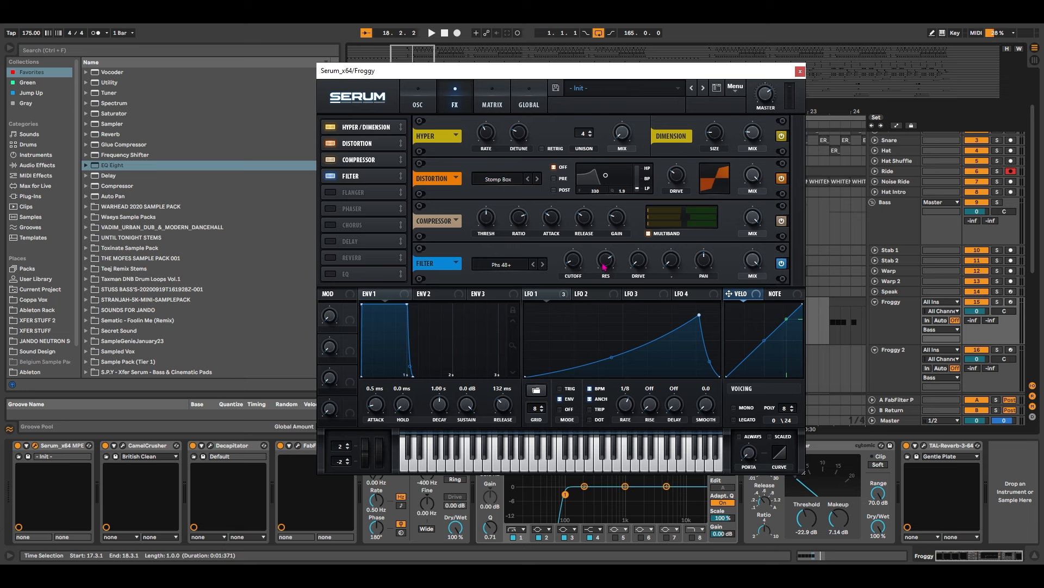
pyautogui.click(418, 100)
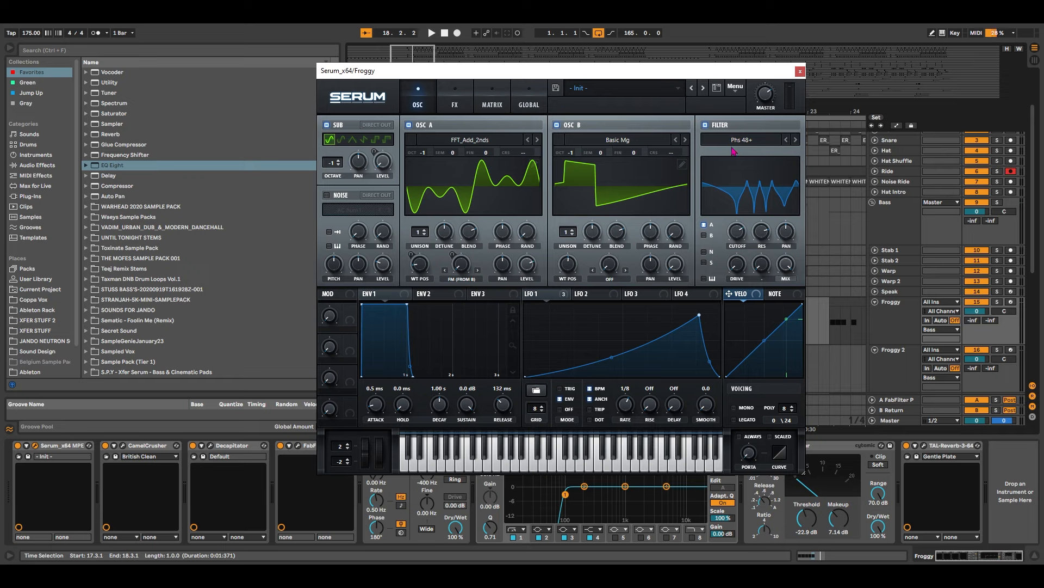
pyautogui.click(467, 104)
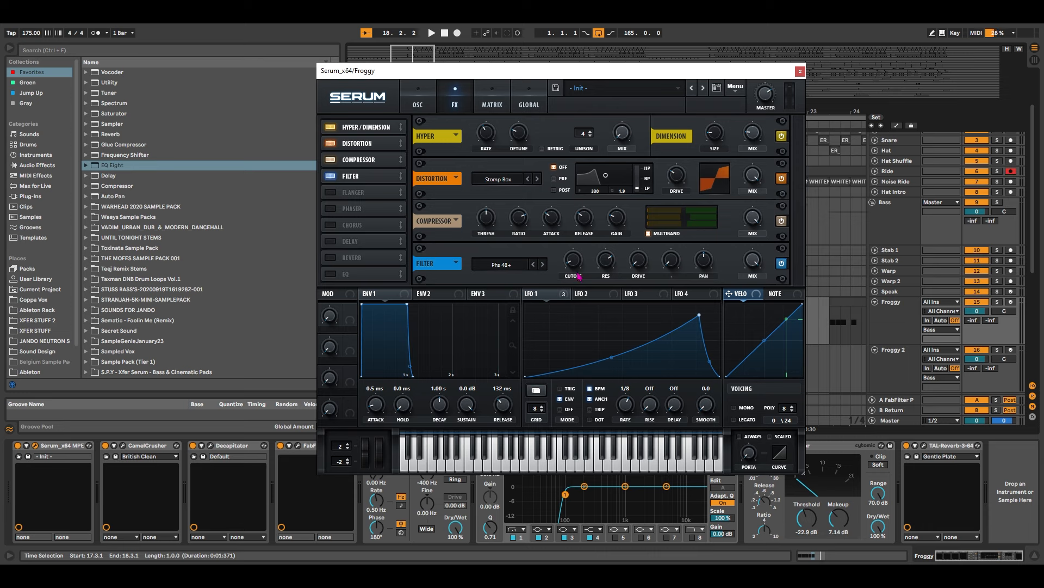
pyautogui.click(433, 102)
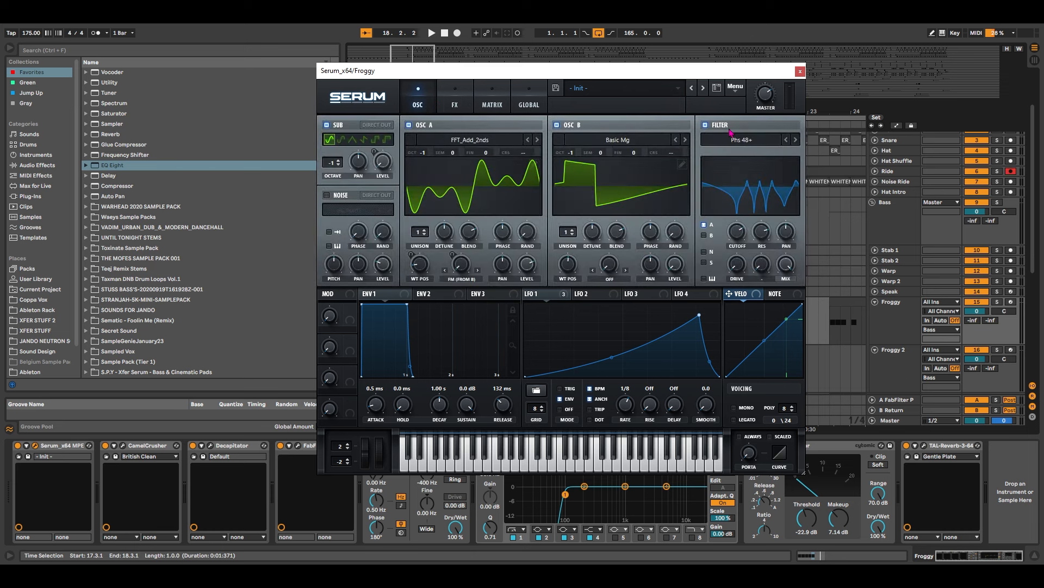
pyautogui.click(800, 72)
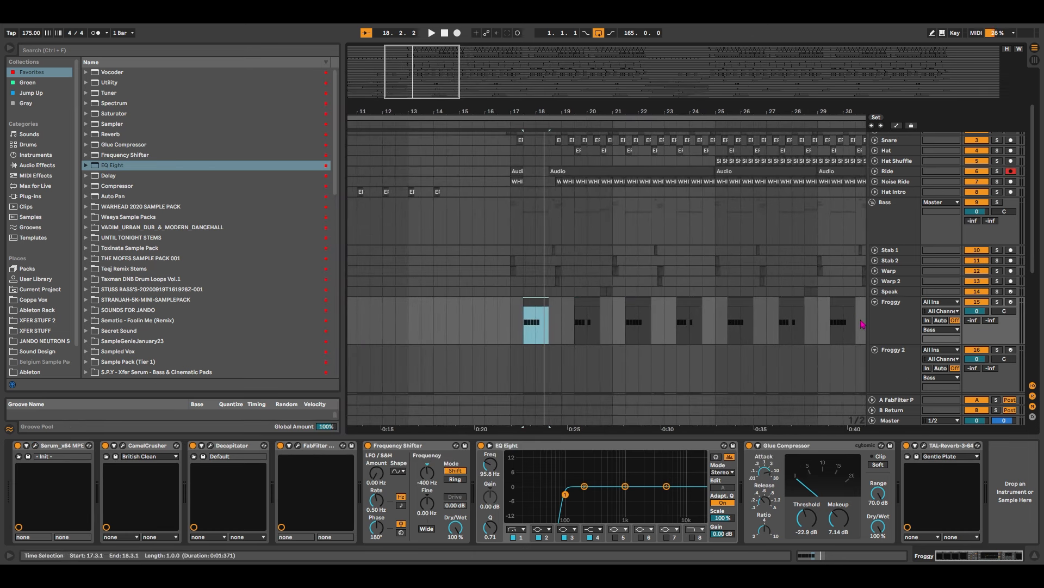
# - Collapse the Froggy and Froggy 2 tracks and fold the Bass group
pyautogui.click(876, 302)
pyautogui.click(879, 317)
pyautogui.click(875, 313)
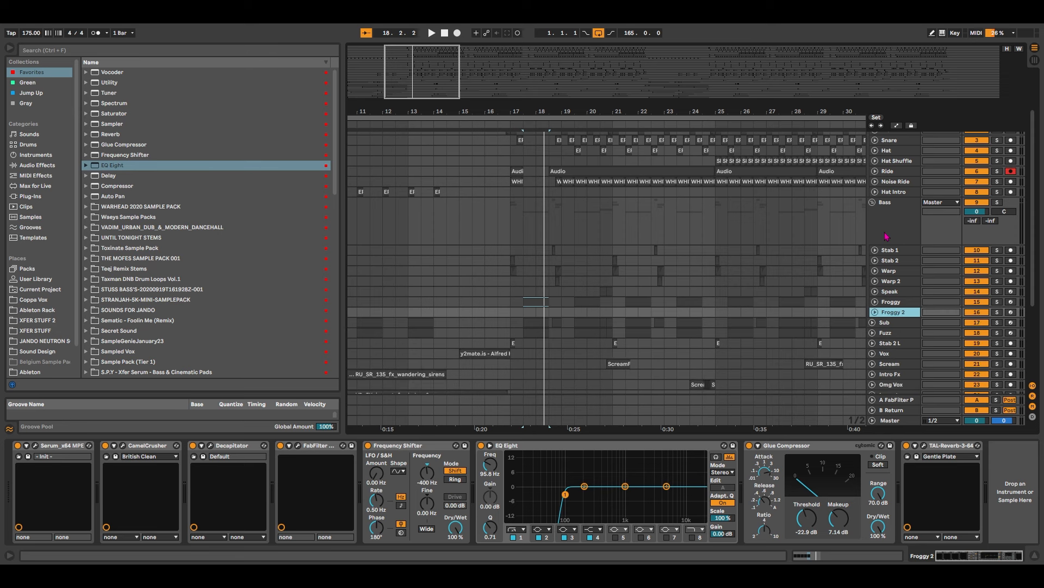
pyautogui.click(887, 223)
pyautogui.moveTo(599, 111); pyautogui.dragTo(572, 87)
pyautogui.click(873, 202)
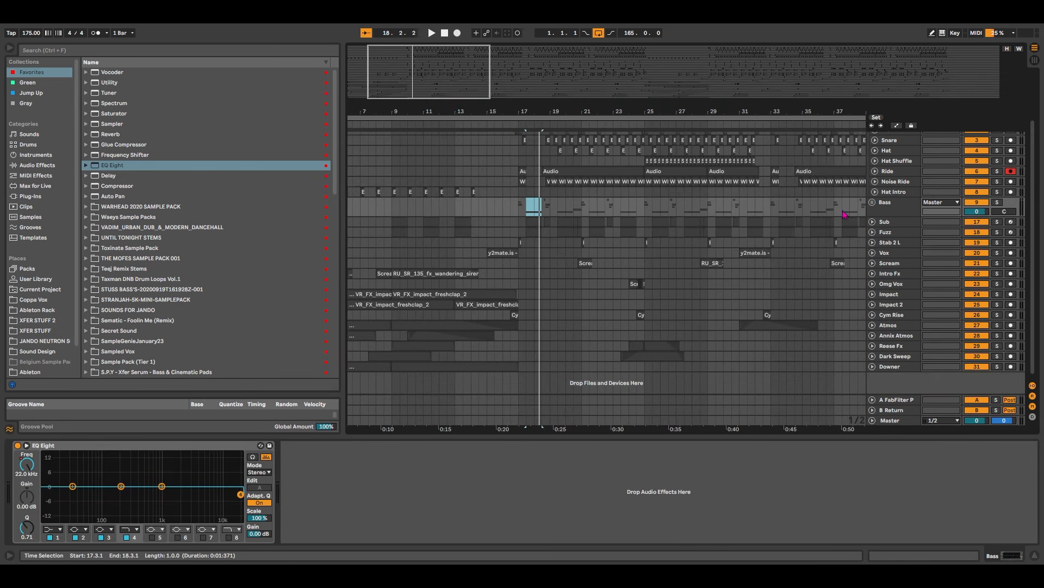
# - Solo the Bass group with the Sub and Fuzz tracks over bars 17 to 25, and fold the Drums group
pyautogui.moveTo(518, 215); pyautogui.dragTo(648, 233)
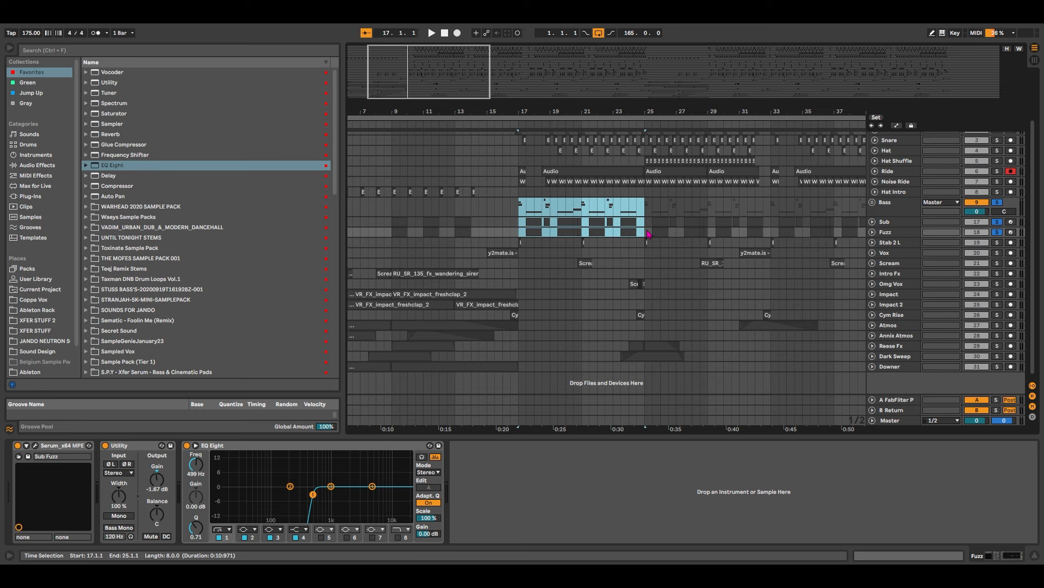
pyautogui.scroll(5, 823, 207)
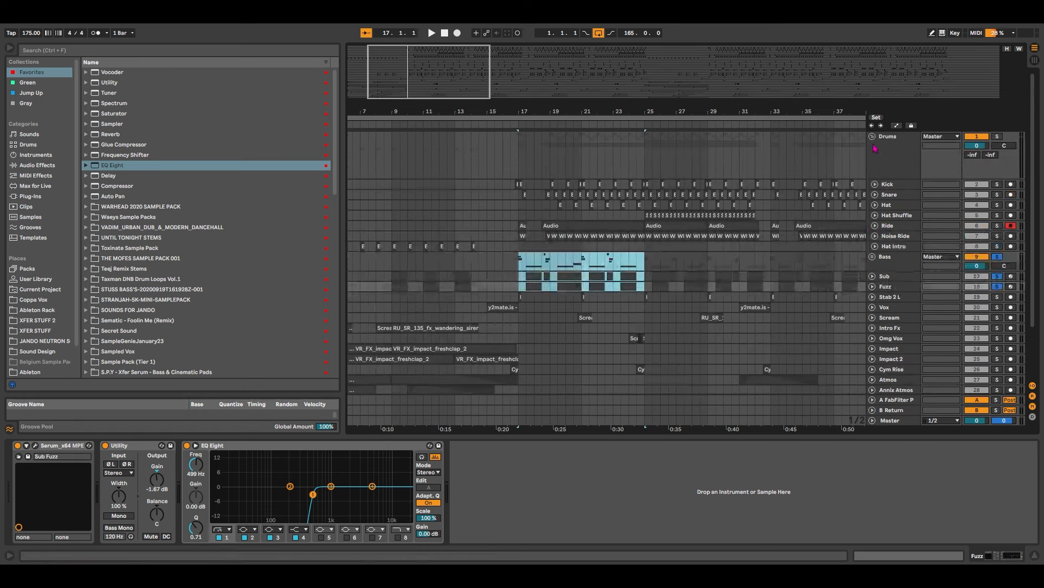
pyautogui.click(872, 137)
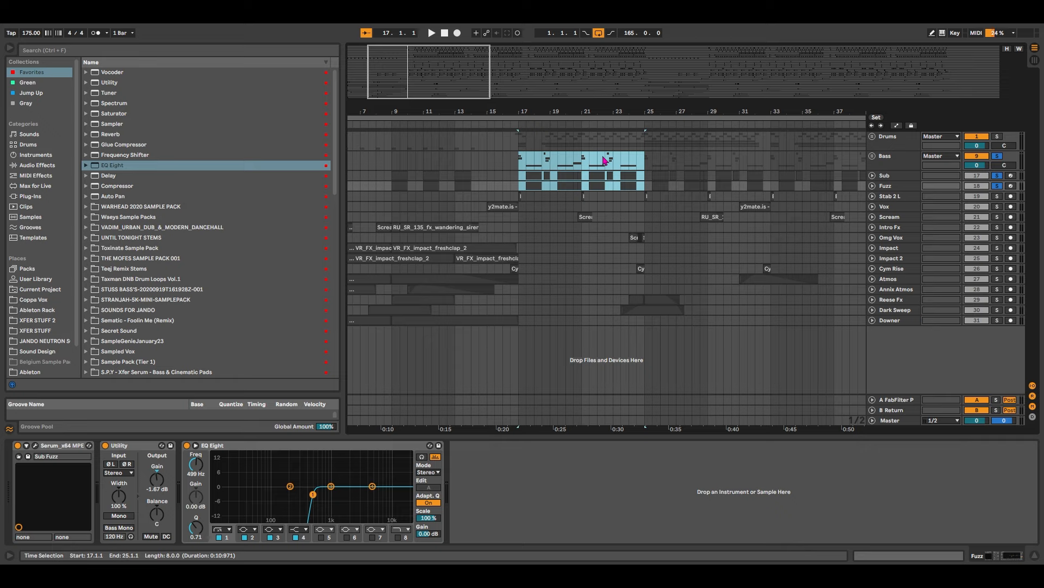
# - Release the combined bass solo, solo only the Sub track, and play its clip from 17.3.1
pyautogui.click(533, 176)
pyautogui.press('s')
pyautogui.press('s')
pyautogui.press('space')
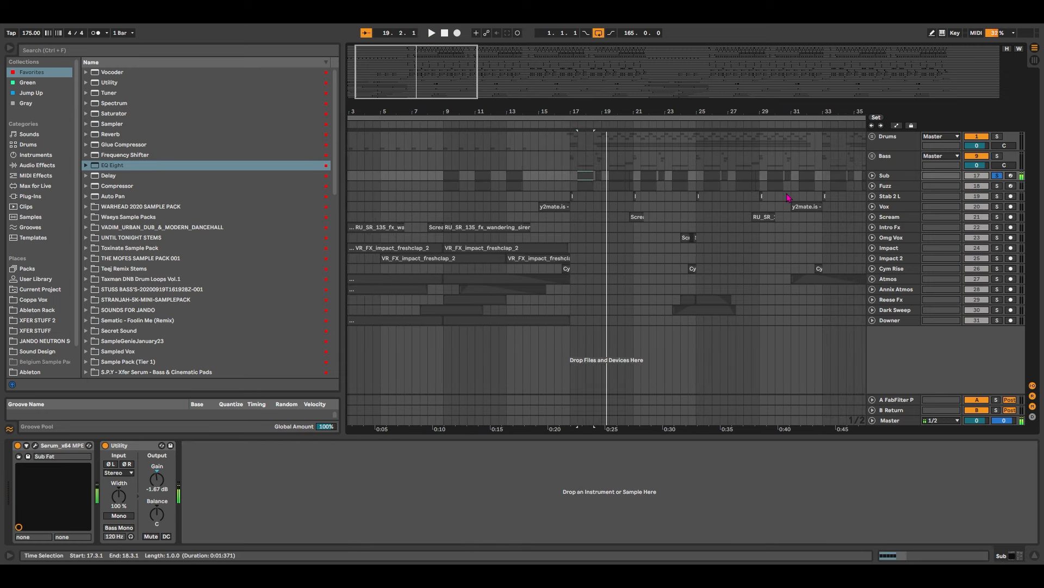
# - Solo the Fuzz track, play its clip from 17.3.1, then release the solo and stop playback
pyautogui.click(578, 188)
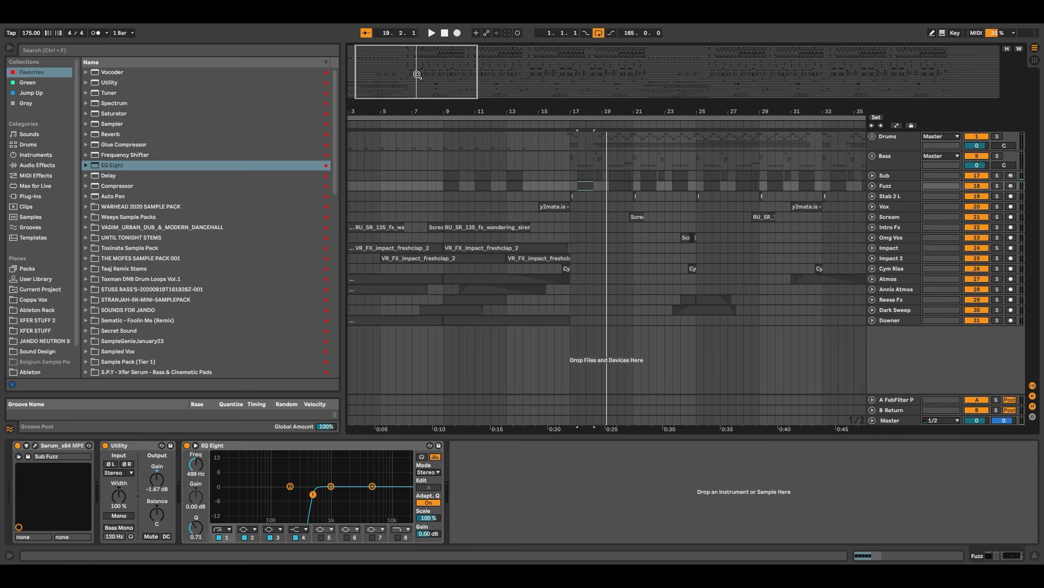
pyautogui.moveTo(418, 75); pyautogui.dragTo(417, 92)
pyautogui.press('s')
pyautogui.press('space')
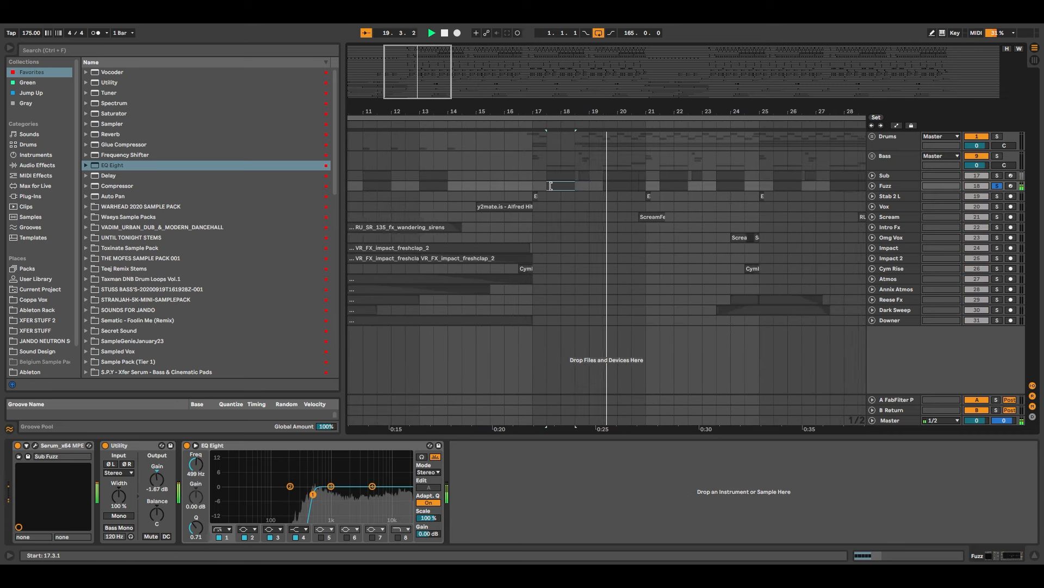
pyautogui.moveTo(453, 97)
pyautogui.mouseDown()
pyautogui.moveTo(448, 84)
pyautogui.moveTo(456, 91)
pyautogui.mouseUp()
pyautogui.press('s')
pyautogui.press('space')
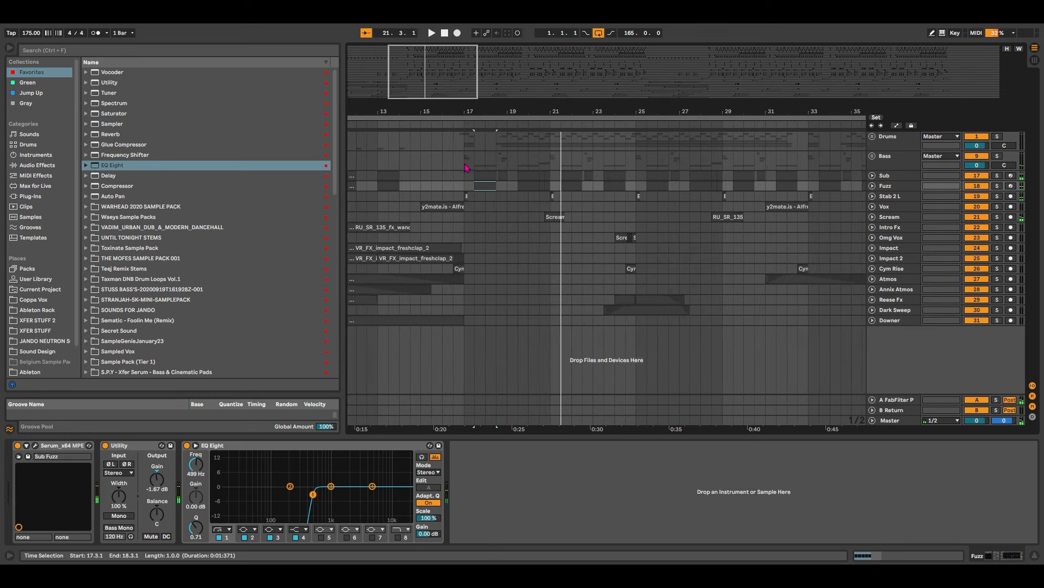
# - Solo the Bass group with Sub and Fuzz over 17.1.1 to 23.3.1, play the passage, and release the solo
pyautogui.moveTo(465, 163); pyautogui.dragTo(603, 186)
pyautogui.press('s')
pyautogui.press('space')
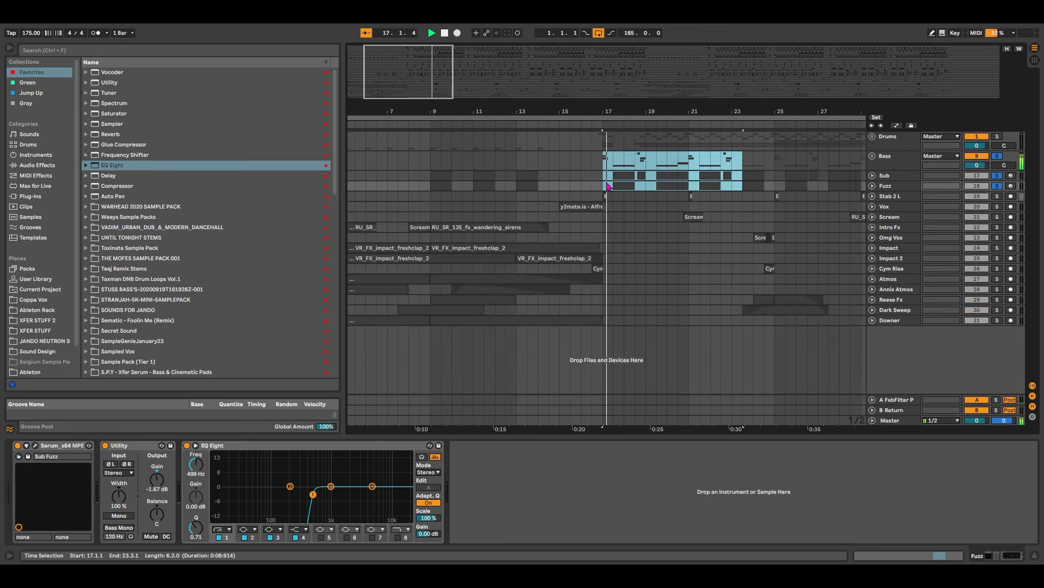
pyautogui.moveTo(524, 111); pyautogui.dragTo(473, 89)
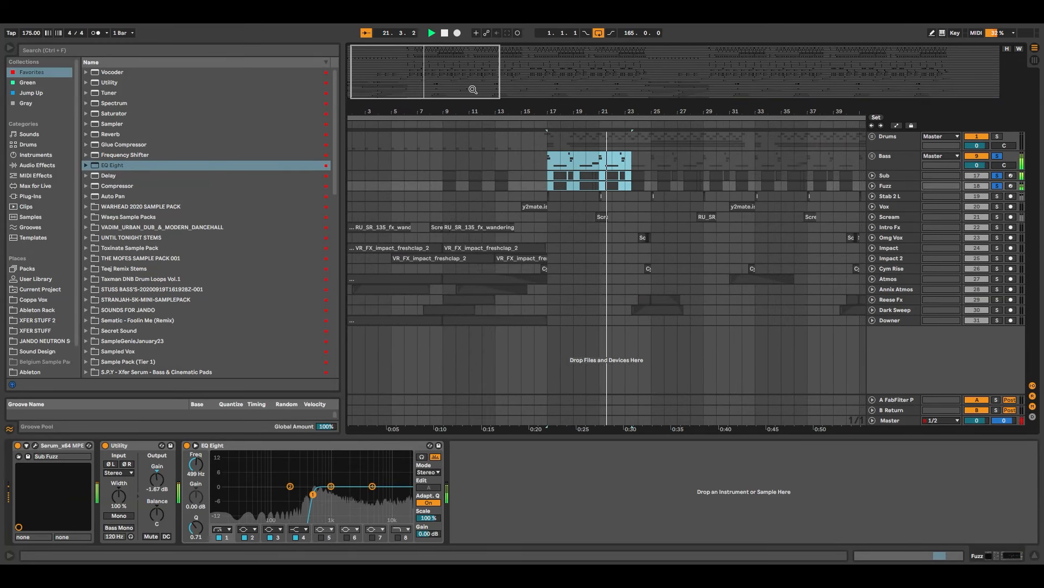
pyautogui.moveTo(472, 89); pyautogui.dragTo(512, 67)
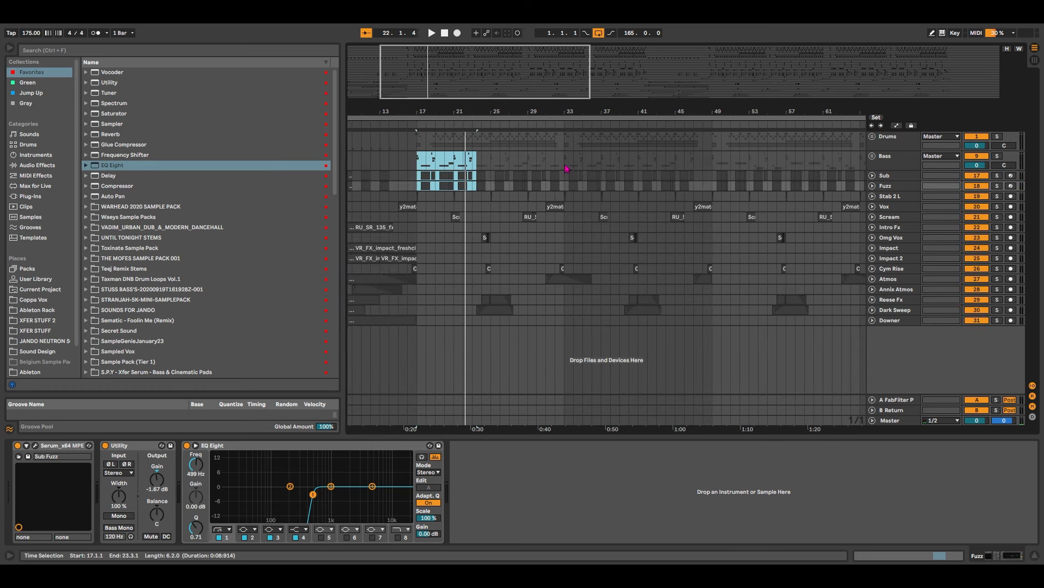
# - Select bars 49 to 57 across the Bass group, Sub and Fuzz tracks and play the section
pyautogui.moveTo(565, 166); pyautogui.dragTo(788, 185)
pyautogui.moveTo(707, 111); pyautogui.dragTo(493, 121)
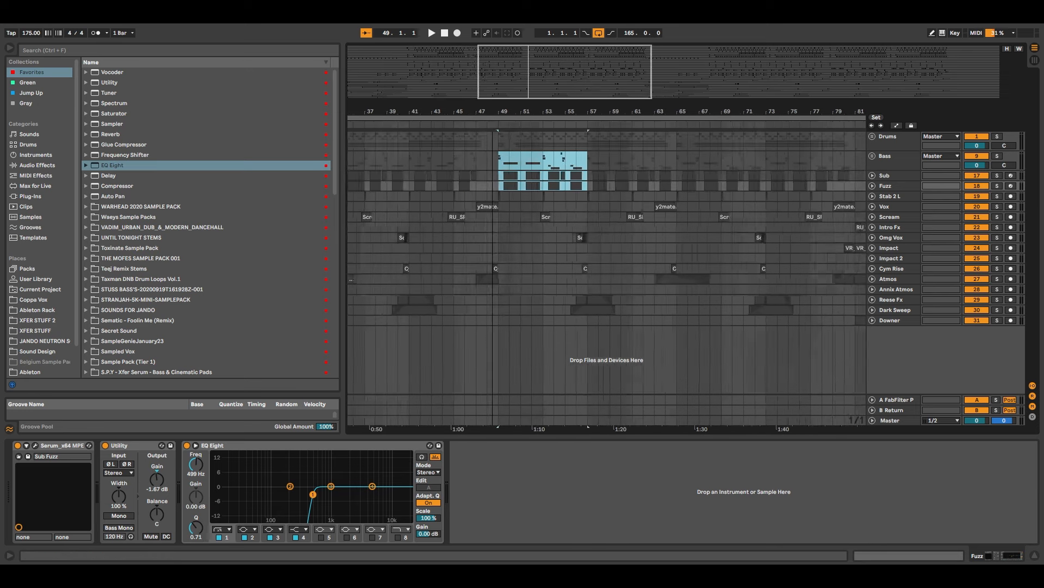
pyautogui.moveTo(565, 57); pyautogui.dragTo(568, 70)
pyautogui.press('s')
pyautogui.press('space')
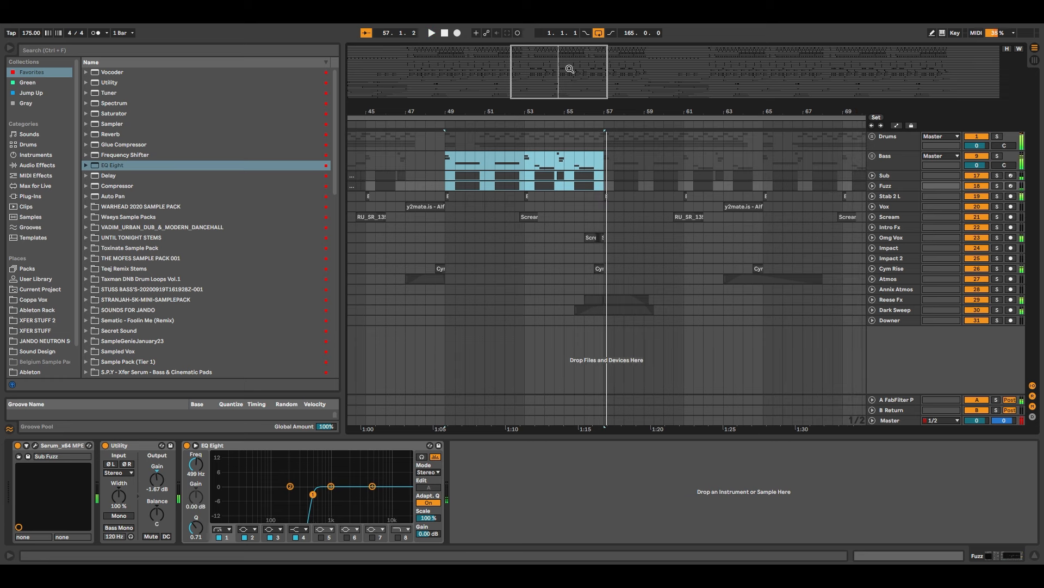
# - Look over the arrangement from the intro through the drops and display the Stab 2 L track's device chain
pyautogui.moveTo(570, 68); pyautogui.dragTo(466, 74)
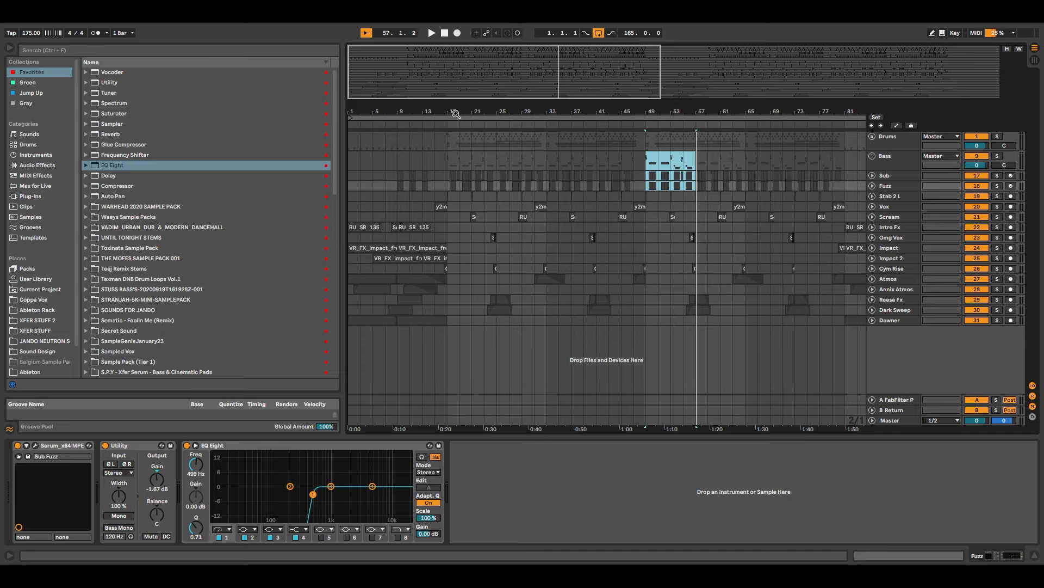
pyautogui.moveTo(494, 91); pyautogui.dragTo(795, 88)
pyautogui.moveTo(437, 62); pyautogui.dragTo(404, 49)
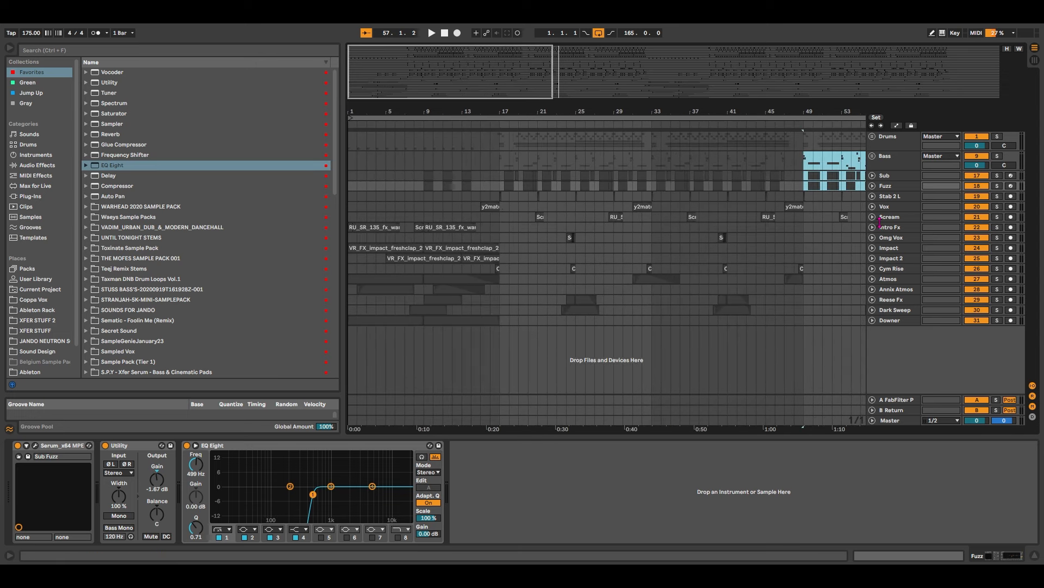
pyautogui.click(890, 195)
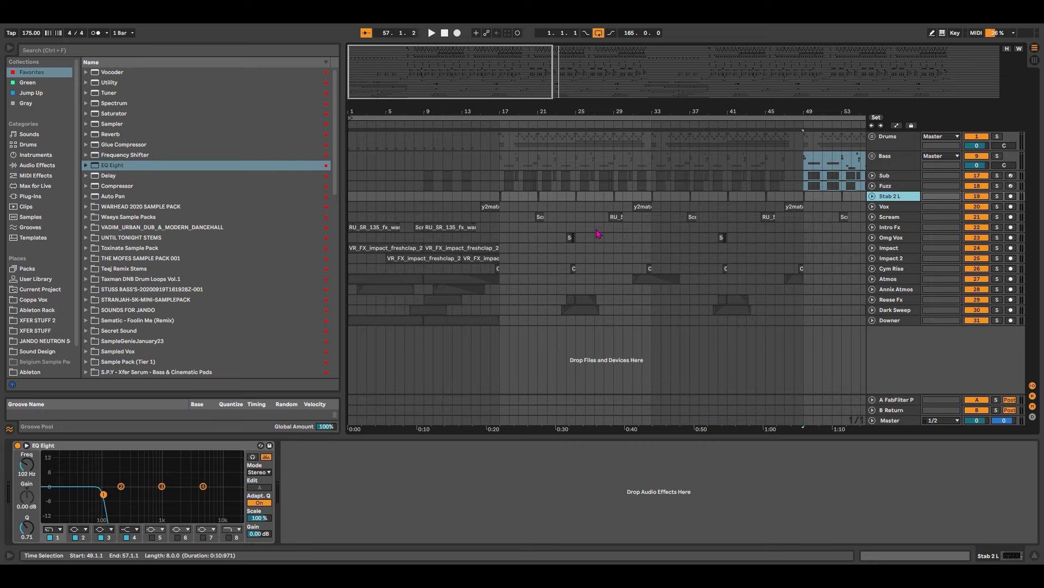
# - Solo the Vox track and play its Alfred Hitchcock sample from bar 15 to bar 17
pyautogui.moveTo(434, 77); pyautogui.dragTo(407, 90)
pyautogui.click(516, 207)
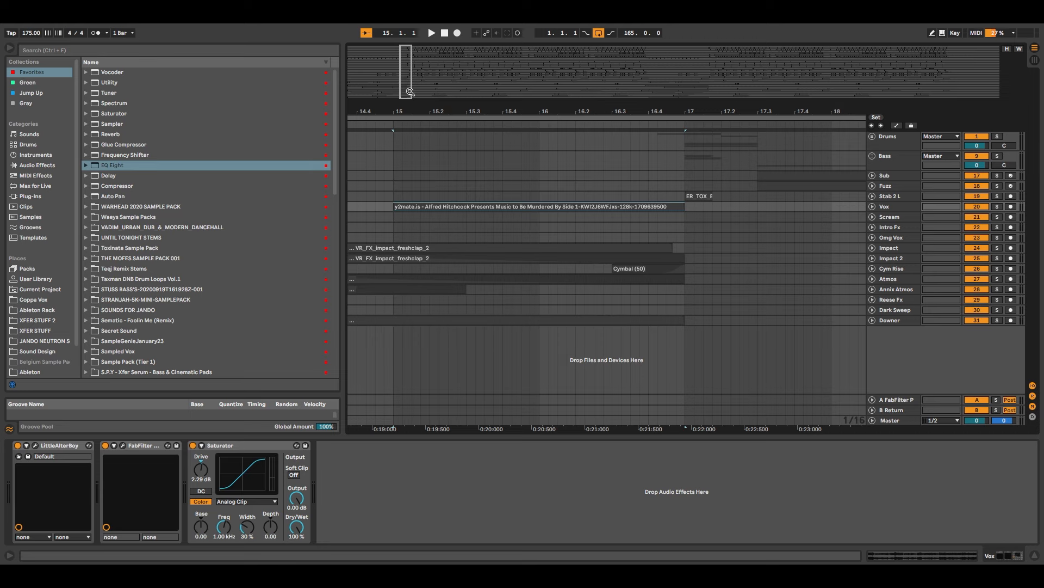
pyautogui.moveTo(406, 91)
pyautogui.mouseDown()
pyautogui.moveTo(407, 68)
pyautogui.moveTo(407, 79)
pyautogui.mouseUp()
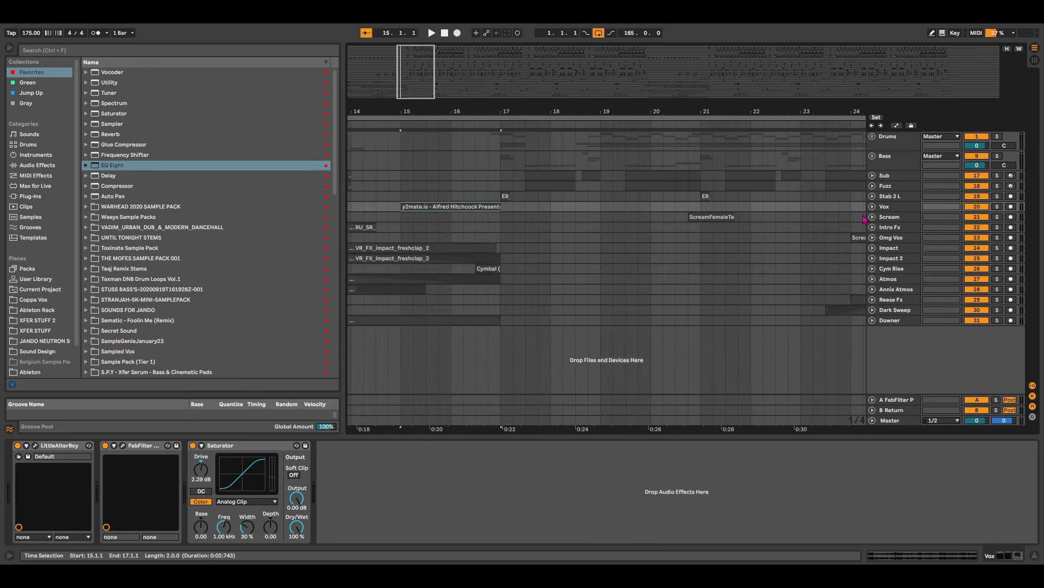
pyautogui.click(901, 211)
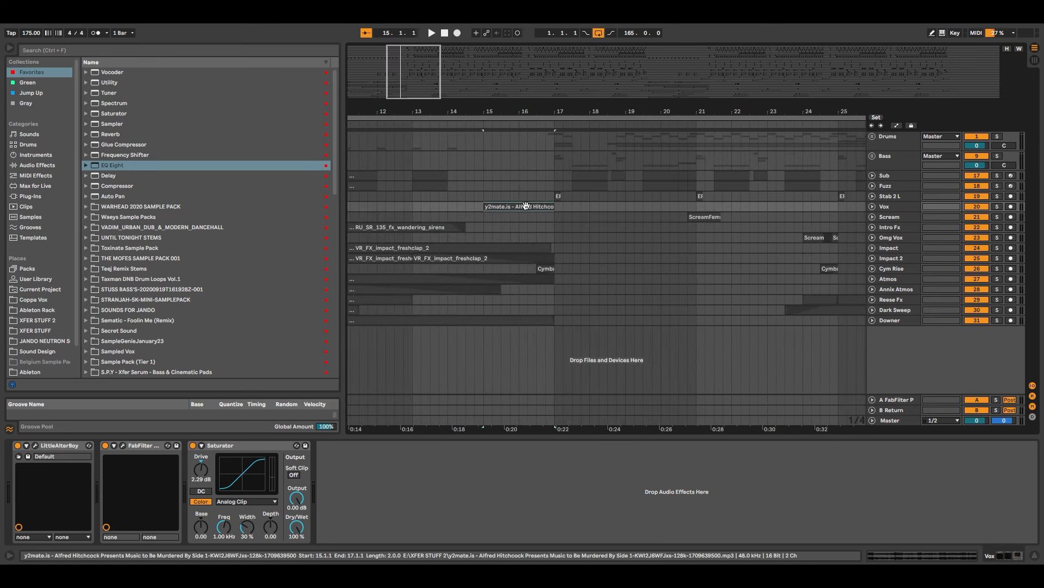
pyautogui.press('s')
pyautogui.press('space')
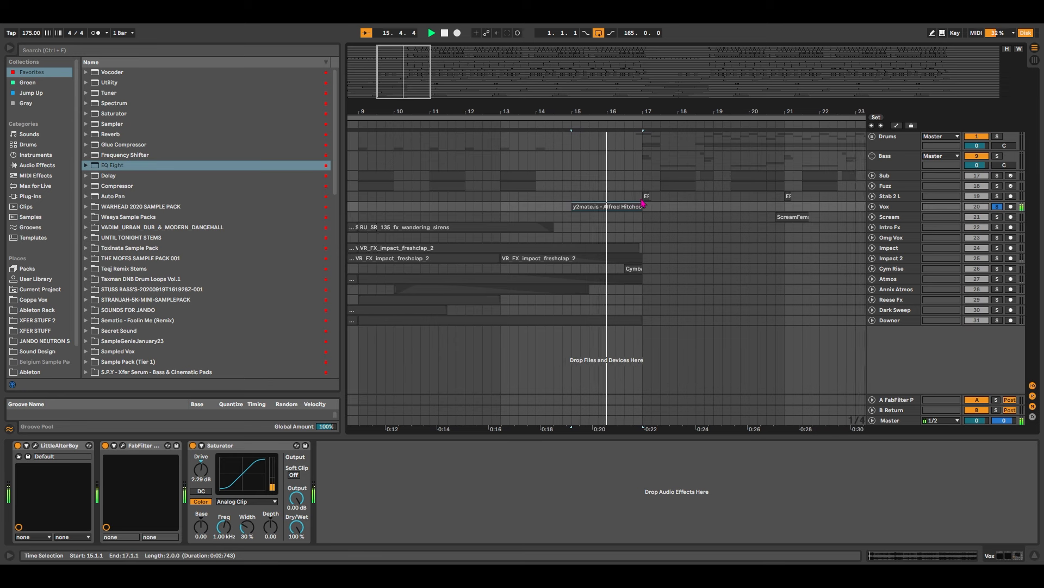
pyautogui.press('space')
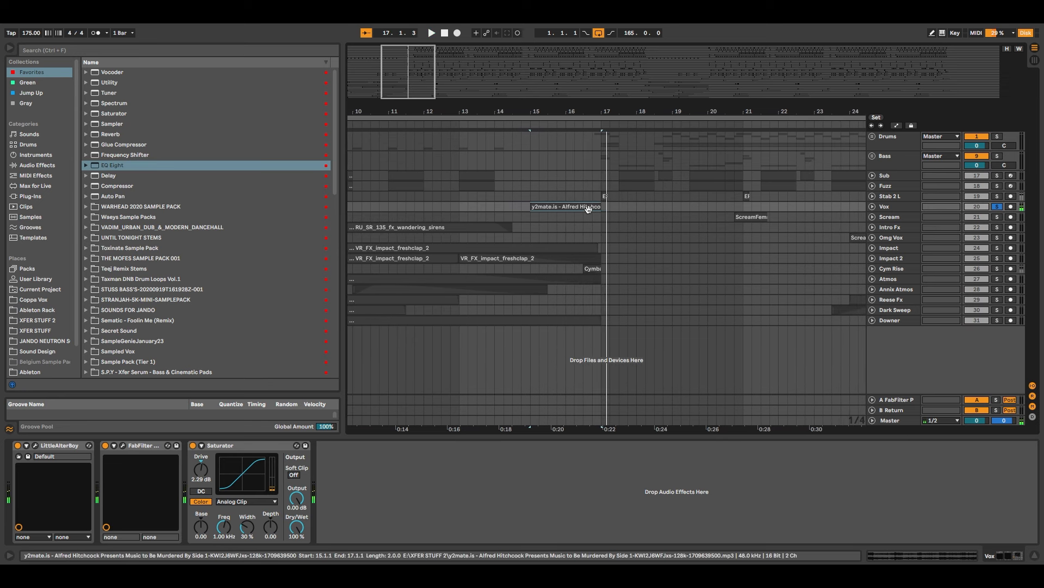
# - Open the Vox sample at bar 15, examine its waveform and clip envelopes, and hide the detail view
pyautogui.doubleClick(588, 207)
pyautogui.click(169, 219)
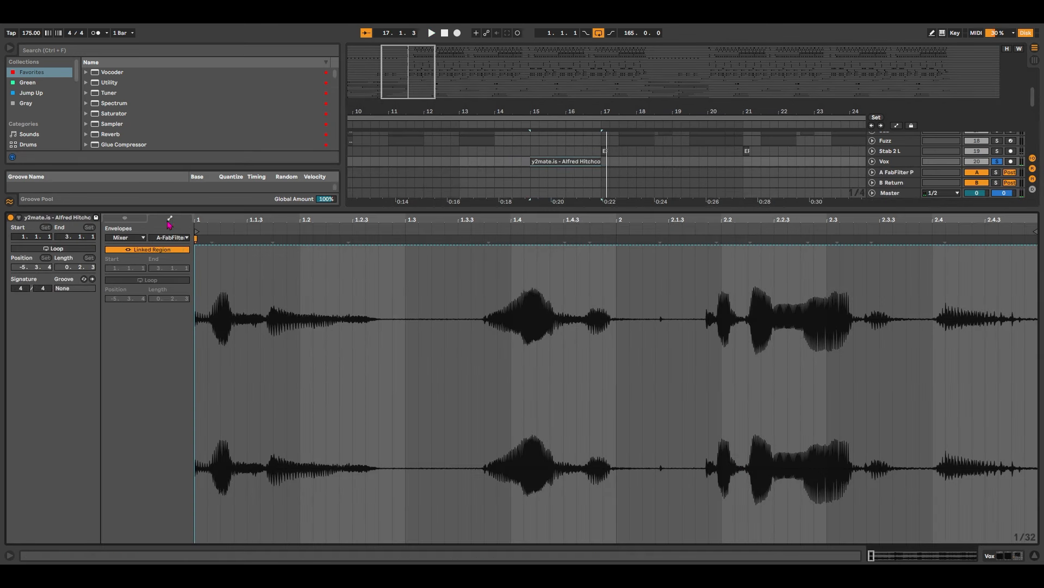
pyautogui.click(140, 238)
pyautogui.click(1007, 555)
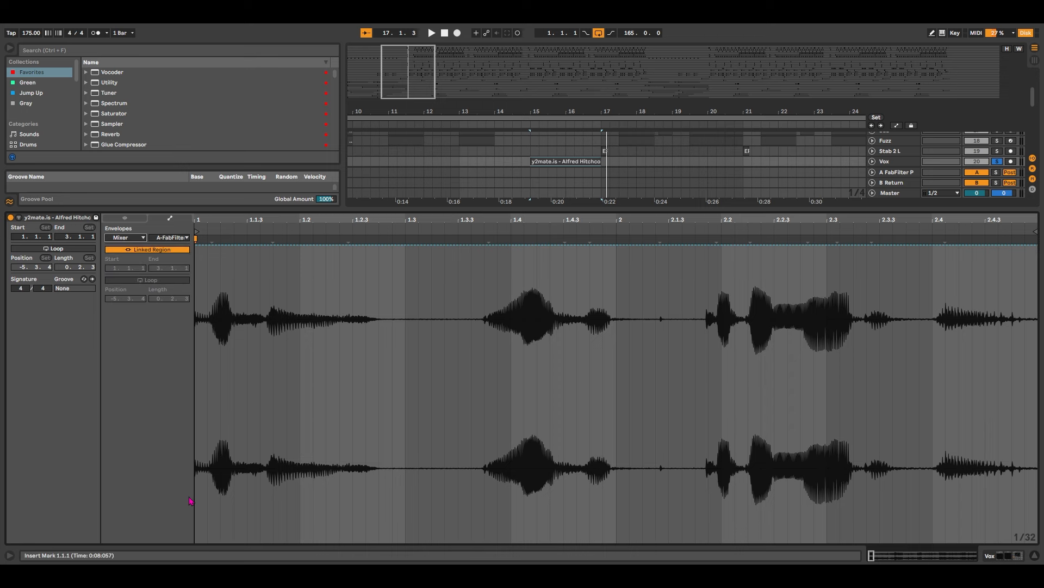
pyautogui.click(1009, 556)
pyautogui.click(1034, 555)
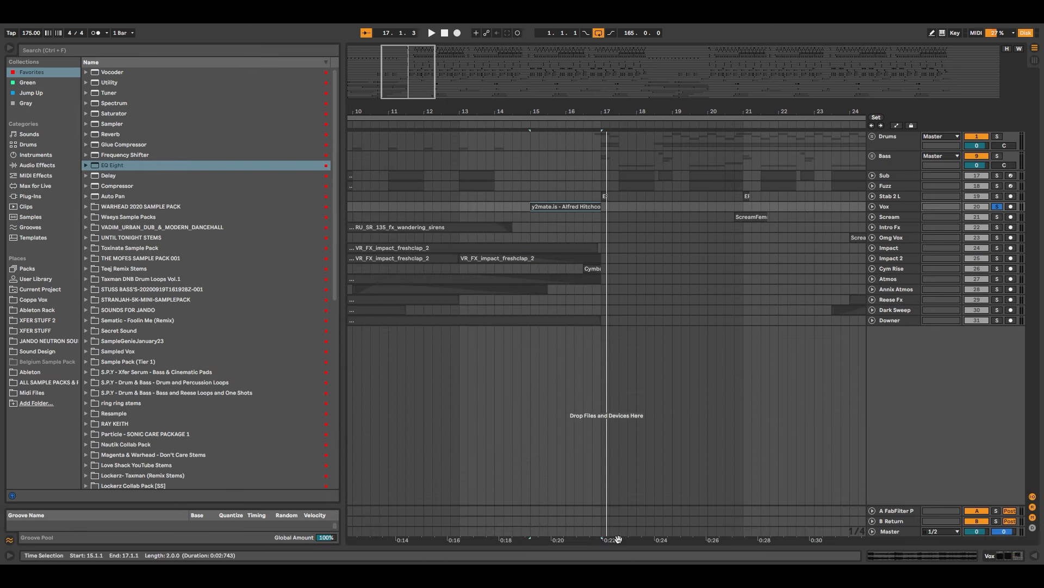
# - Open the LittleAlterBoy effect on the Vox track and play the vocal sample from bar 15
pyautogui.doubleClick(540, 207)
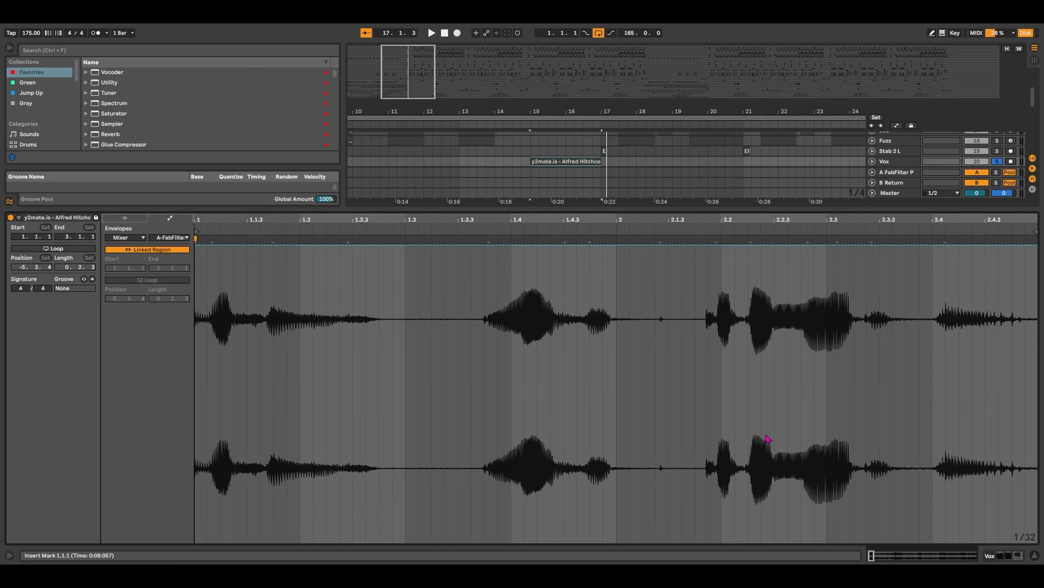
pyautogui.click(996, 559)
pyautogui.click(36, 446)
pyautogui.press('space')
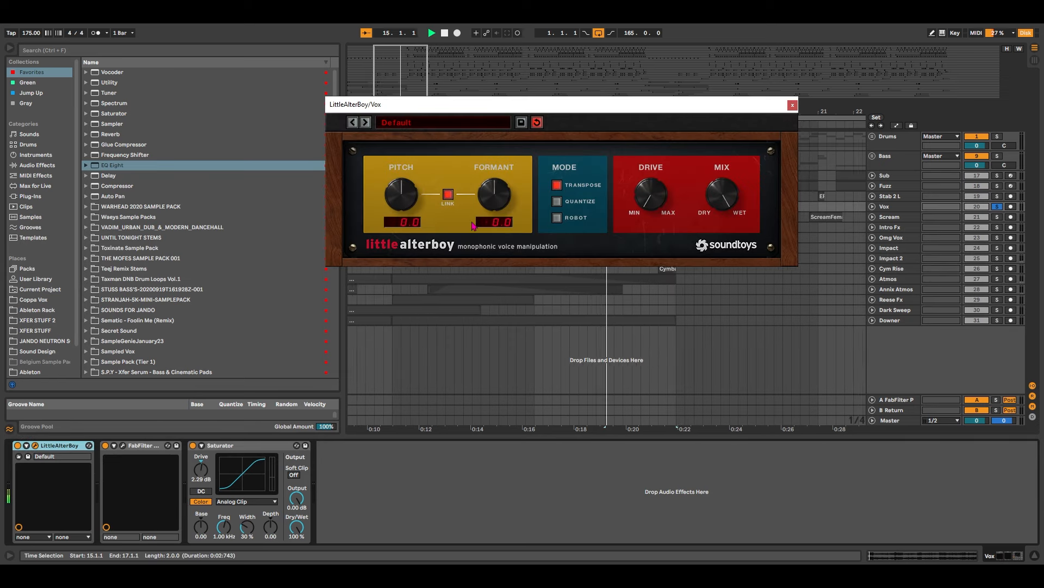
# - Lower LittleAlterBoy's linked pitch and formant to -9.3 while the vocal plays, and close the effect window
pyautogui.moveTo(401, 186); pyautogui.dragTo(401, 203)
pyautogui.press('space')
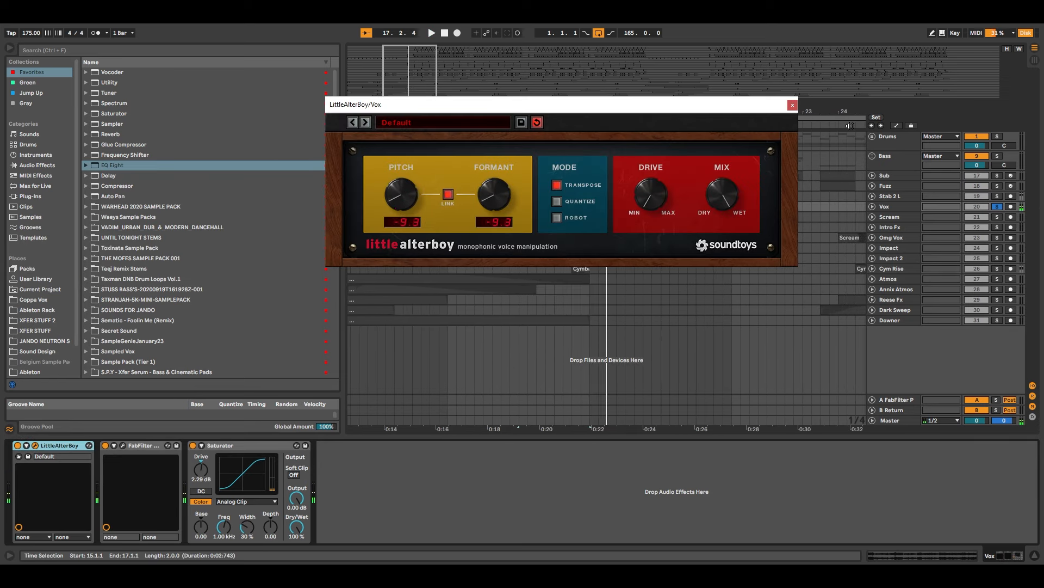
pyautogui.click(792, 105)
# - Select the first Scream clip at bar 20.4 and unfold the Scream, Intro Fx and Omg Vox tracks
pyautogui.moveTo(410, 90); pyautogui.dragTo(427, 94)
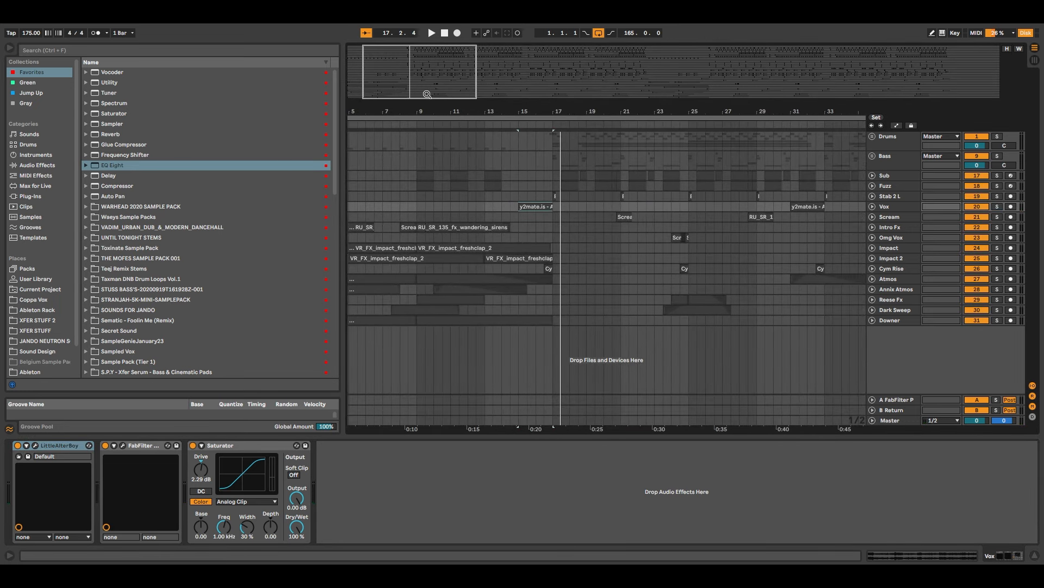
pyautogui.moveTo(427, 94); pyautogui.dragTo(411, 90)
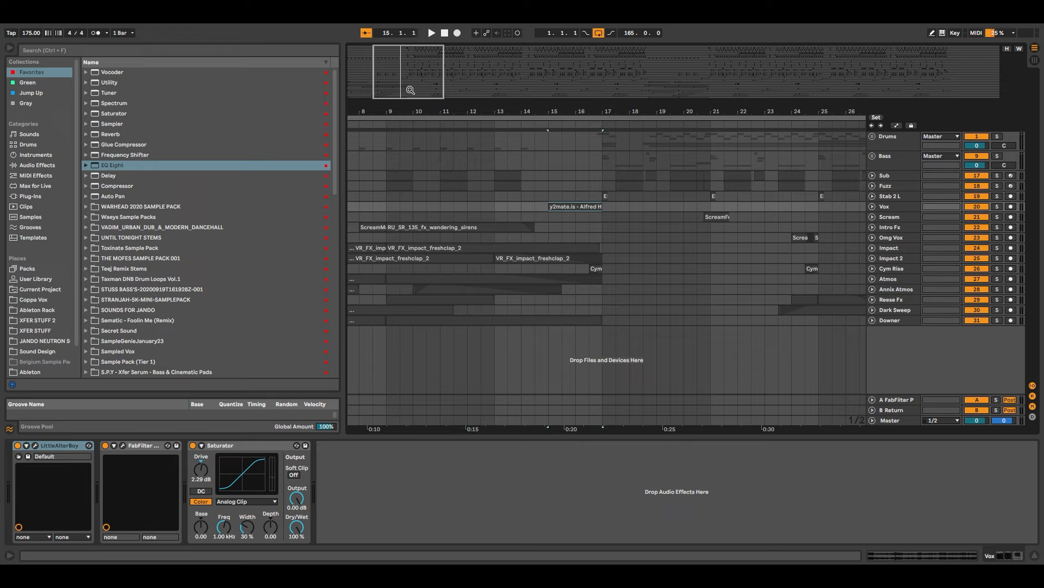
pyautogui.moveTo(411, 89); pyautogui.dragTo(435, 82)
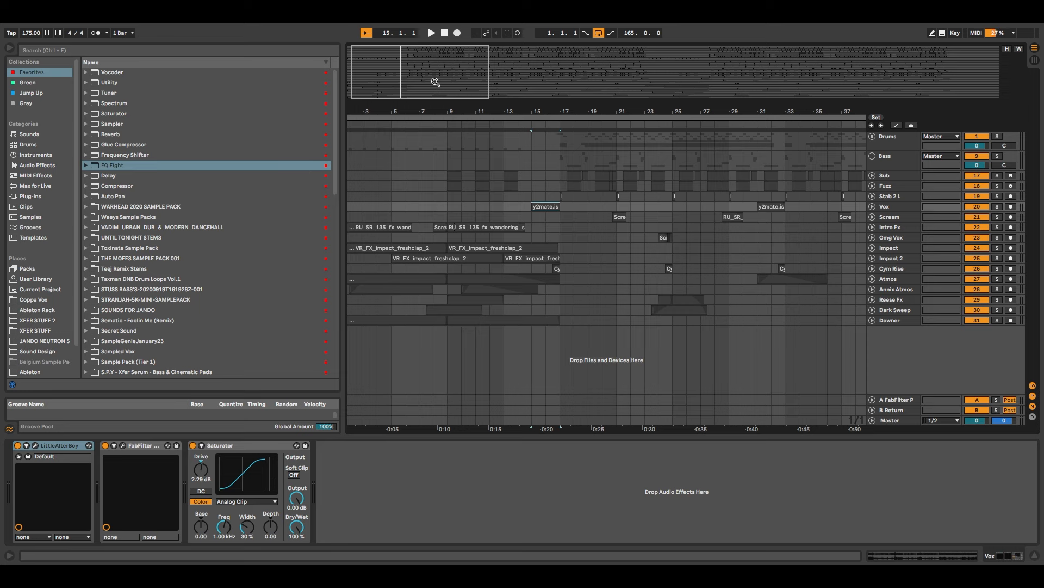
pyautogui.moveTo(439, 75)
pyautogui.mouseDown()
pyautogui.moveTo(438, 66)
pyautogui.moveTo(427, 83)
pyautogui.moveTo(410, 75)
pyautogui.moveTo(421, 74)
pyautogui.mouseUp()
pyautogui.click(629, 217)
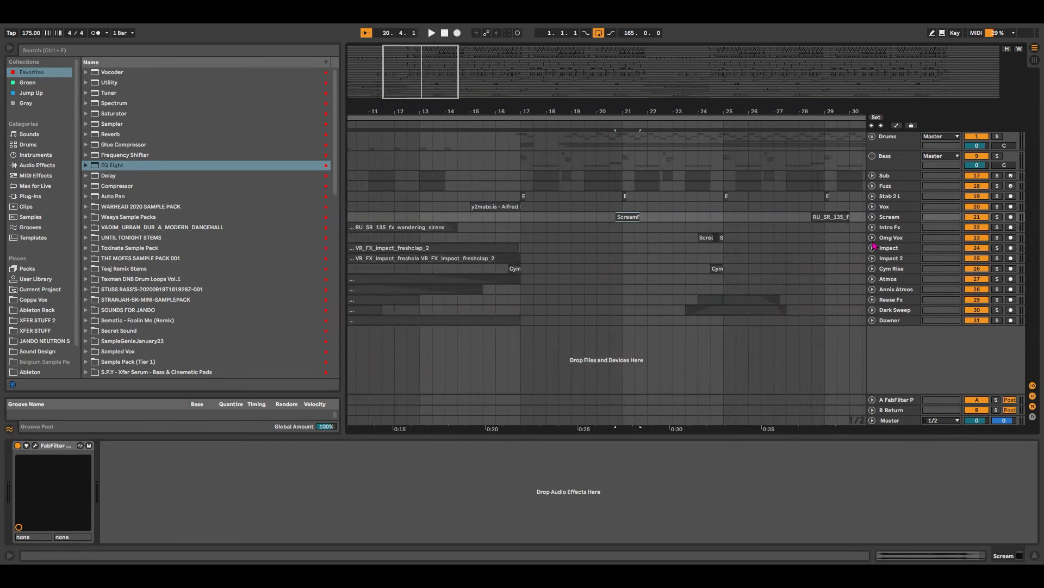
pyautogui.click(872, 237)
pyautogui.click(874, 209)
pyautogui.click(873, 217)
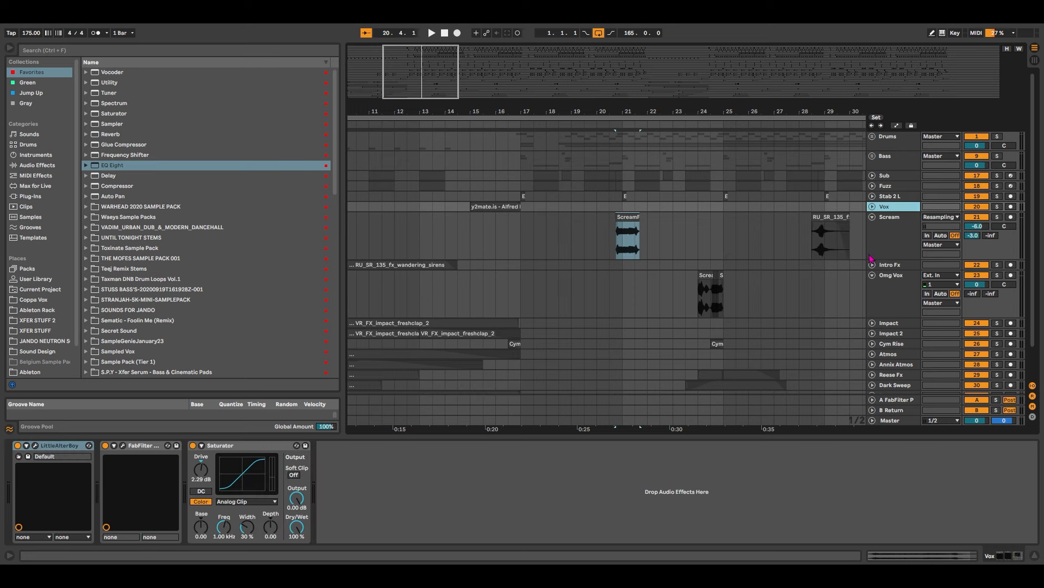
pyautogui.click(873, 264)
# - Solo the Scream track and play its ScreamFemaleTerror sample from bar 20.4
pyautogui.moveTo(419, 72); pyautogui.dragTo(433, 87)
pyautogui.click(471, 239)
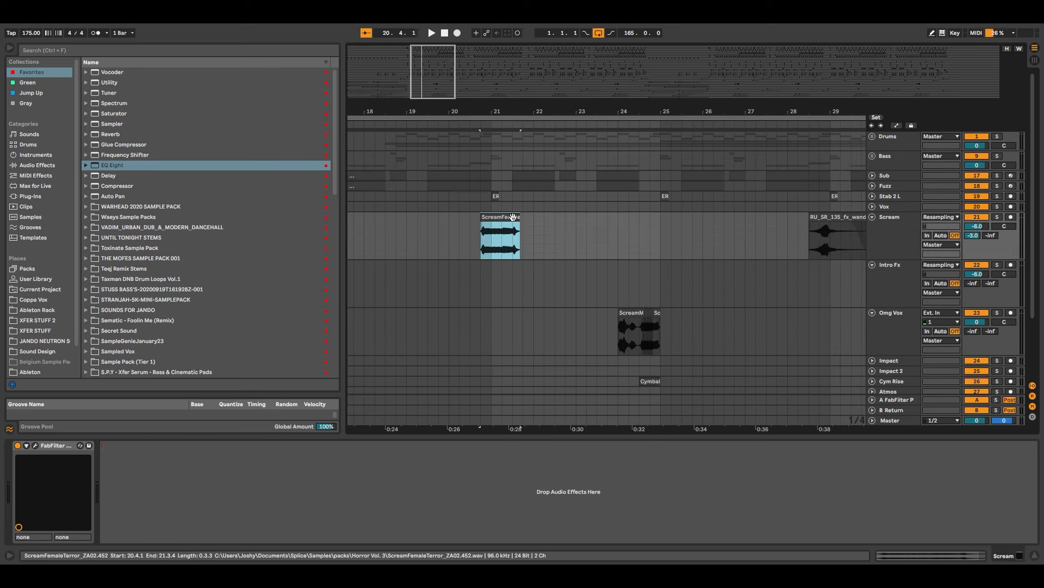
pyautogui.press('space')
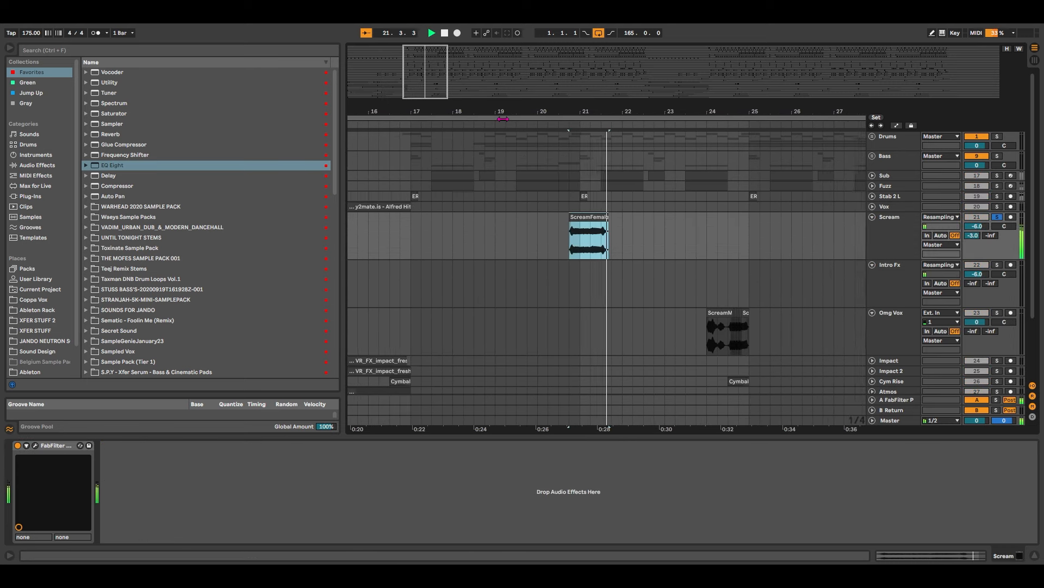
# - Solo the Omg Vox track and play its ScreamMale sample from bar 24
pyautogui.moveTo(688, 326); pyautogui.dragTo(710, 337)
pyautogui.moveTo(441, 76); pyautogui.dragTo(449, 121)
pyautogui.press('space')
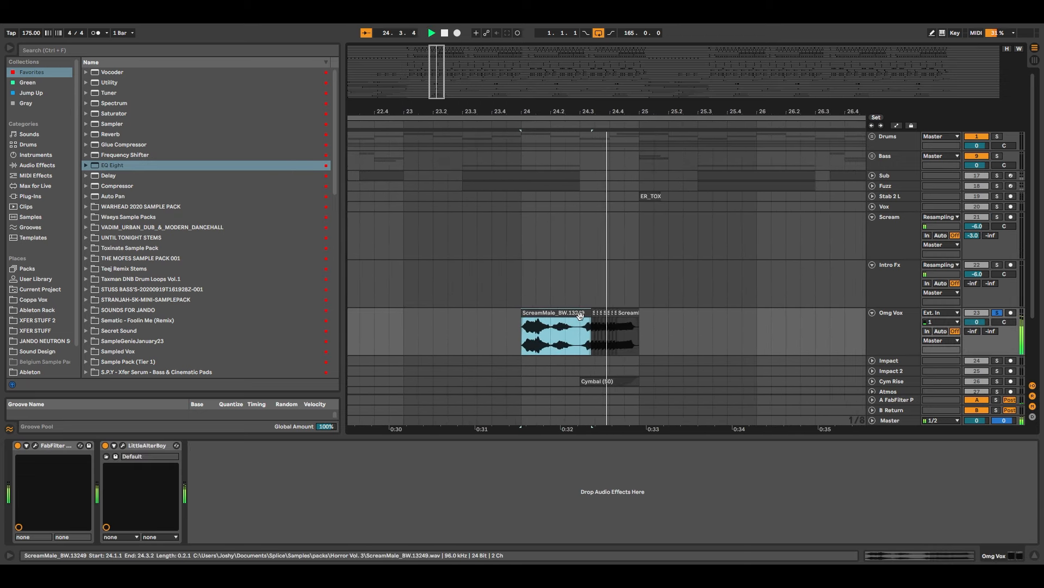
pyautogui.press('space')
# - Select the chopped slices after the ScreamMale clip, replay the whole phrase from bar 24, and unsolo Omg Vox
pyautogui.click(561, 312)
pyautogui.moveTo(531, 334); pyautogui.dragTo(555, 335)
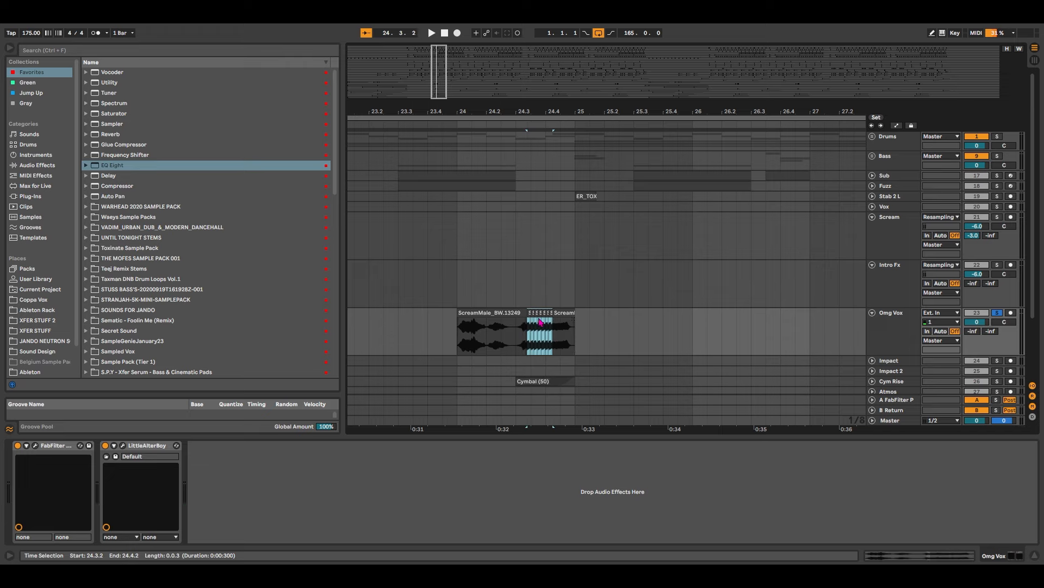
pyautogui.click(495, 319)
pyautogui.press('space')
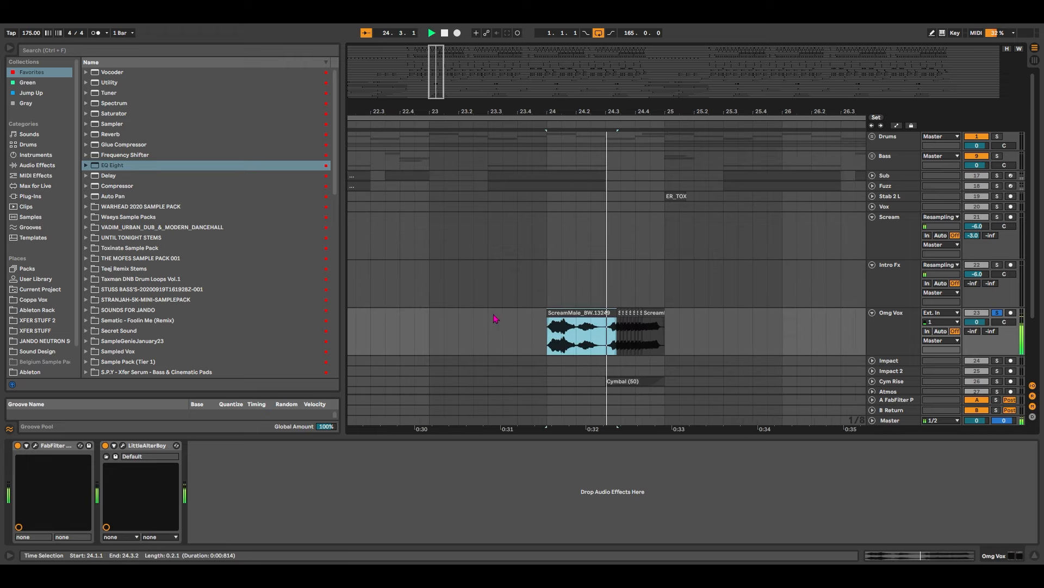
pyautogui.press('s')
# - Look over the arrangement around the first drop and fold the Omg Vox, Intro Fx and Scream tracks
pyautogui.moveTo(441, 85); pyautogui.dragTo(411, 86)
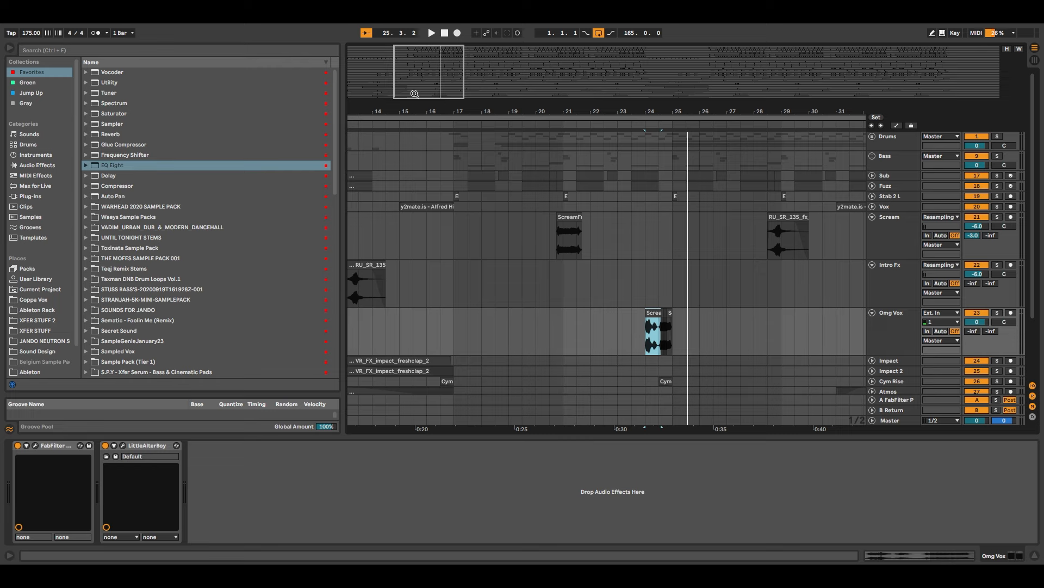
pyautogui.moveTo(427, 93)
pyautogui.mouseDown()
pyautogui.moveTo(430, 73)
pyautogui.moveTo(428, 84)
pyautogui.mouseUp()
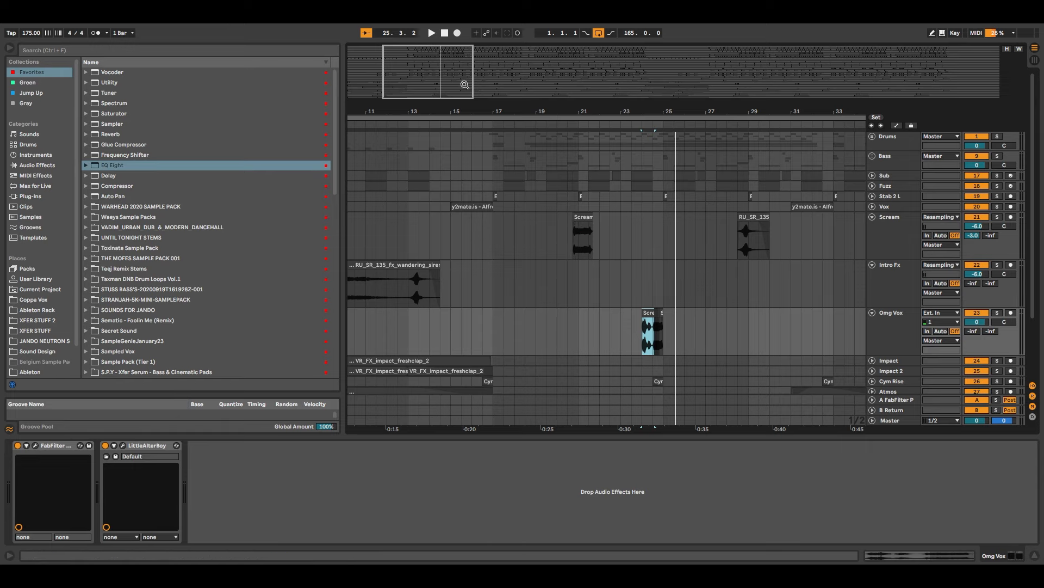
pyautogui.moveTo(430, 82)
pyautogui.mouseDown()
pyautogui.moveTo(430, 65)
pyautogui.moveTo(432, 91)
pyautogui.moveTo(422, 81)
pyautogui.moveTo(443, 77)
pyautogui.mouseUp()
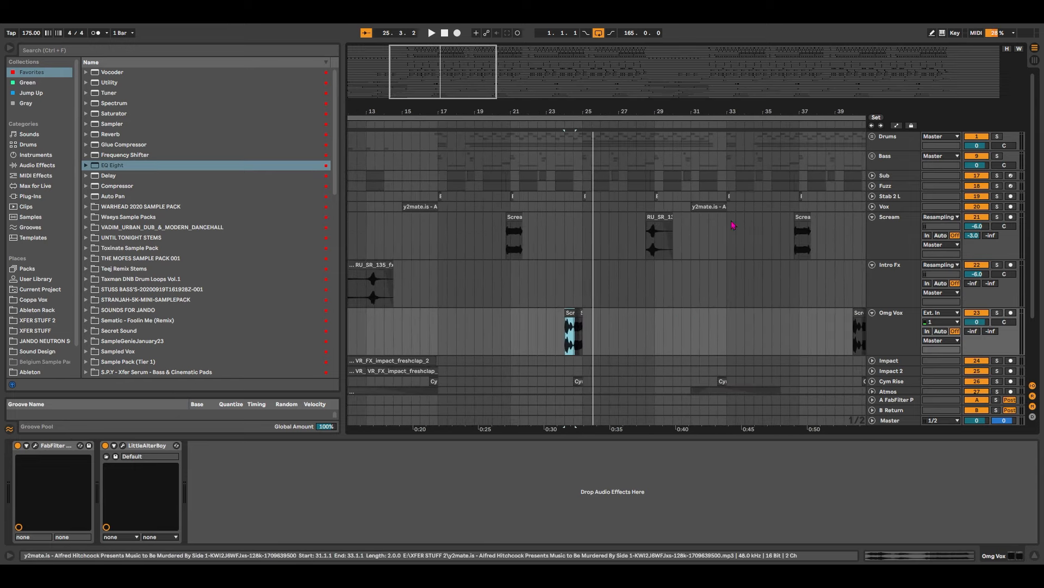
pyautogui.click(873, 313)
pyautogui.click(873, 265)
pyautogui.click(873, 217)
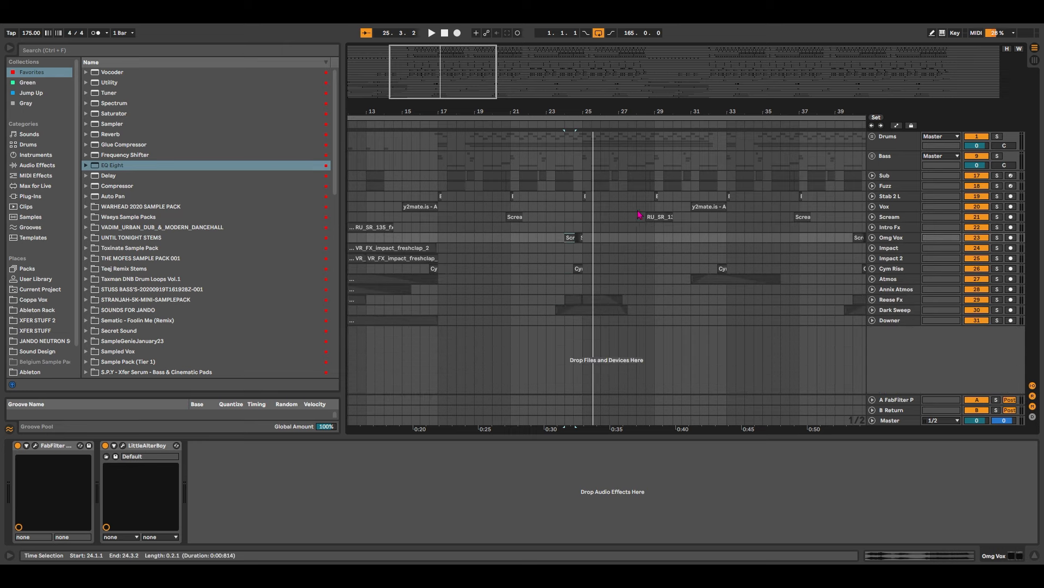
# - Play the soloed wandering_sirens sample on the Scream track near bar 29, examining its waveform, and restore the track's state
pyautogui.click(653, 216)
pyautogui.press('space')
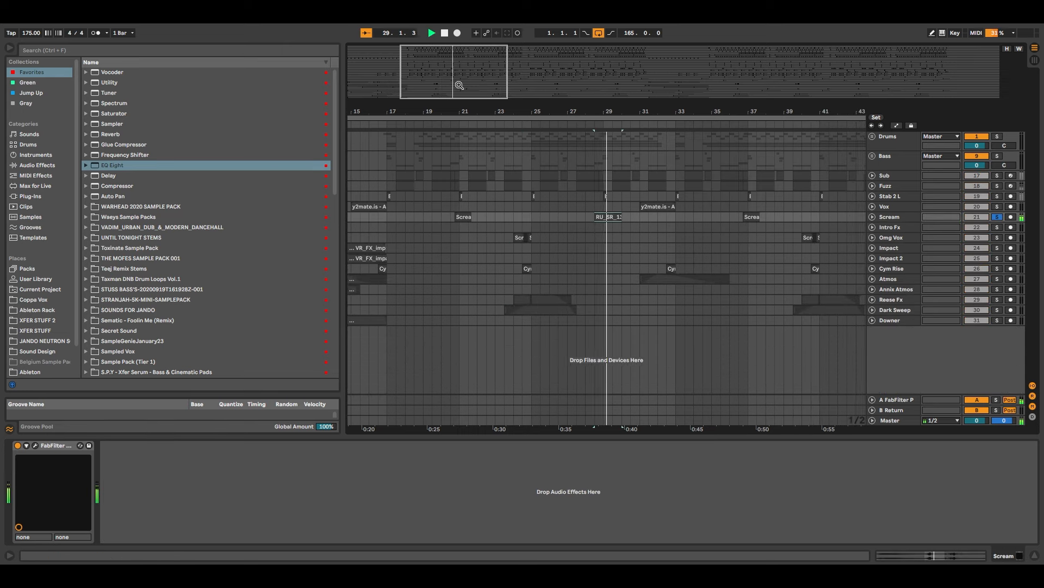
pyautogui.click(872, 217)
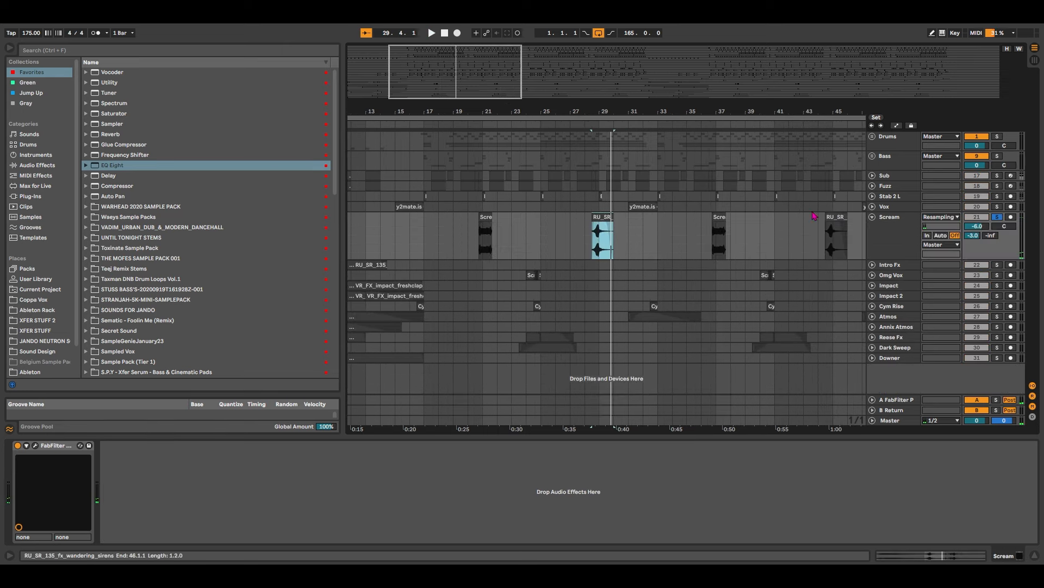
pyautogui.moveTo(457, 57); pyautogui.dragTo(456, 72)
pyautogui.press('space')
pyautogui.press('space')
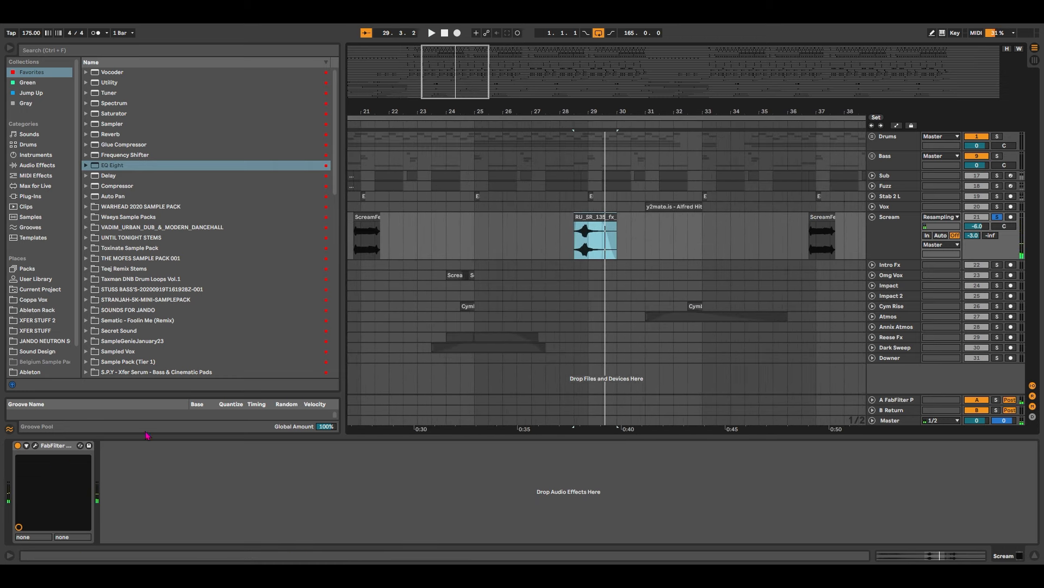
pyautogui.press('s')
pyautogui.click(873, 217)
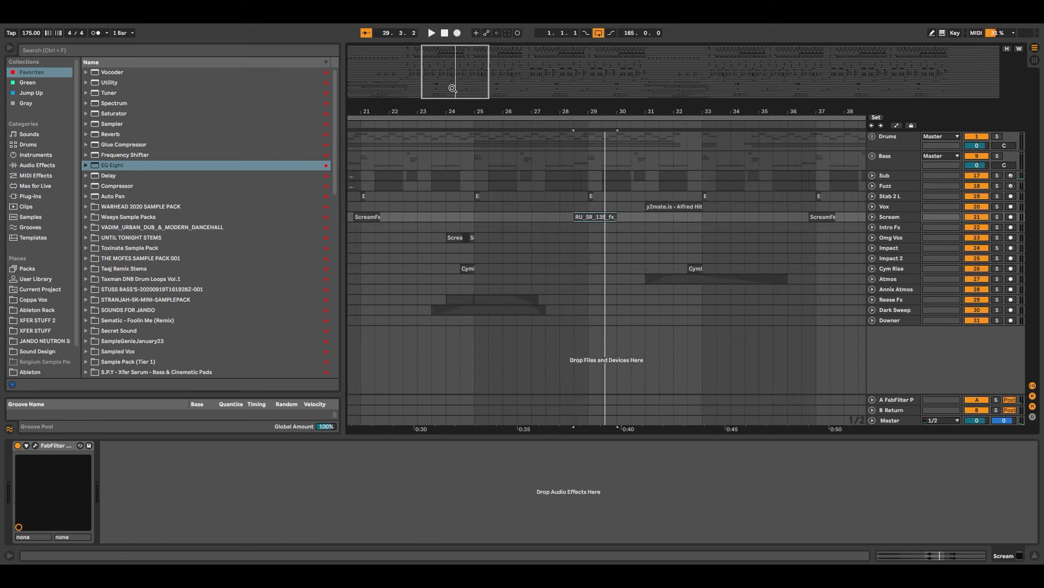
# - Unfold and solo the Cym Rise track, play its reversed cymbal clip from bar 24.3, and unsolo the track
pyautogui.moveTo(453, 89); pyautogui.dragTo(482, 87)
pyautogui.click(524, 268)
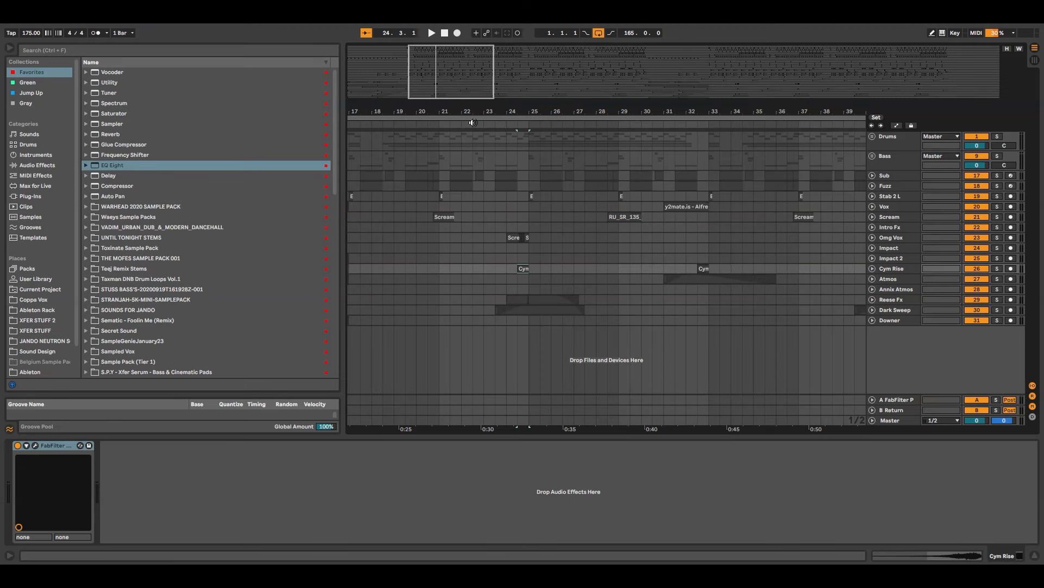
pyautogui.press('s')
pyautogui.click(872, 268)
pyautogui.press('space')
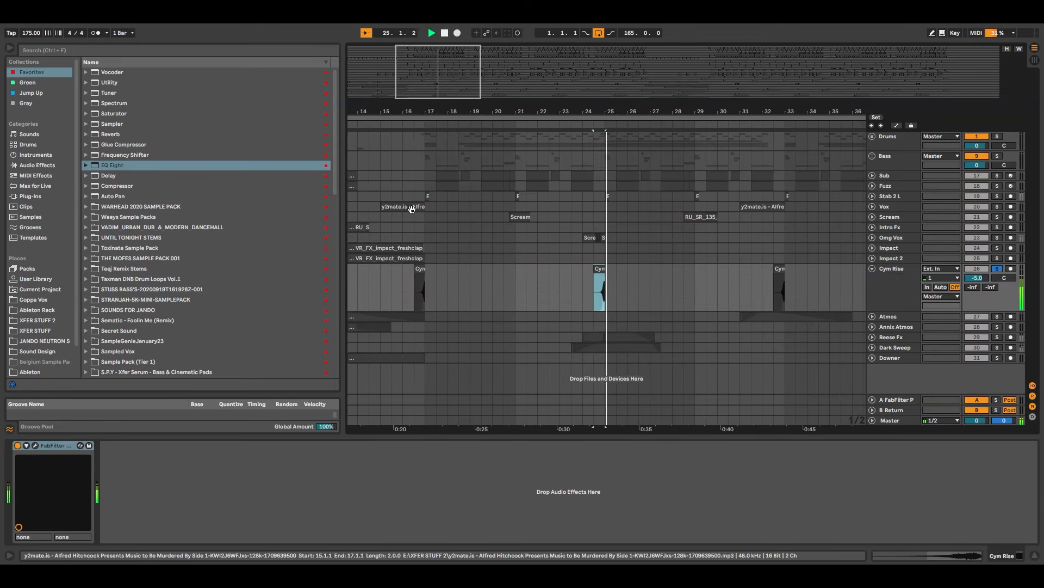
pyautogui.press('s')
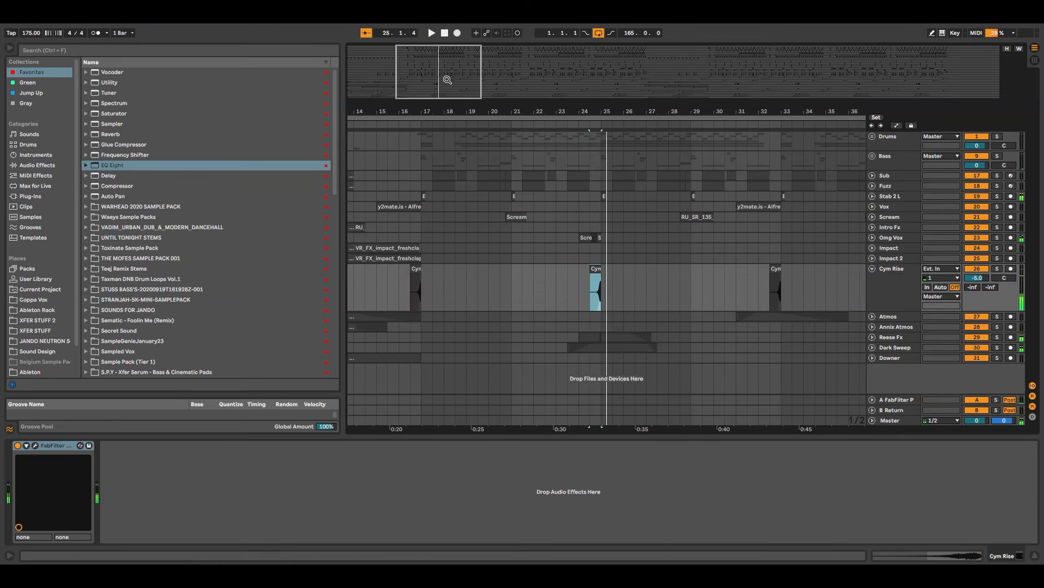
# - Unfold and solo the Atmos track and play its atmosphere clip from bar 31
pyautogui.moveTo(447, 79); pyautogui.dragTo(465, 75)
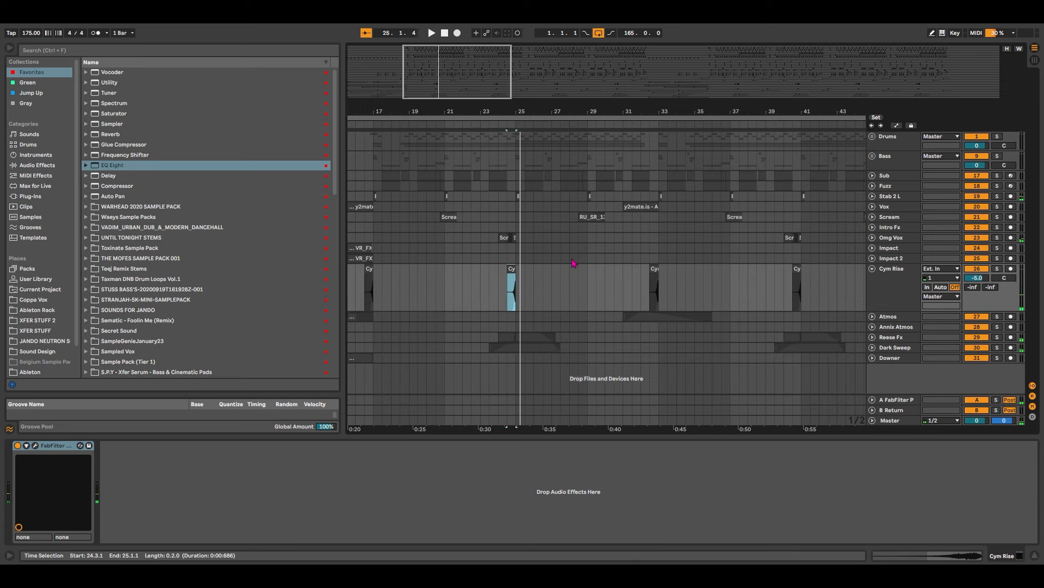
pyautogui.click(872, 317)
pyautogui.click(660, 331)
pyautogui.click(636, 316)
pyautogui.click(623, 338)
pyautogui.press('s')
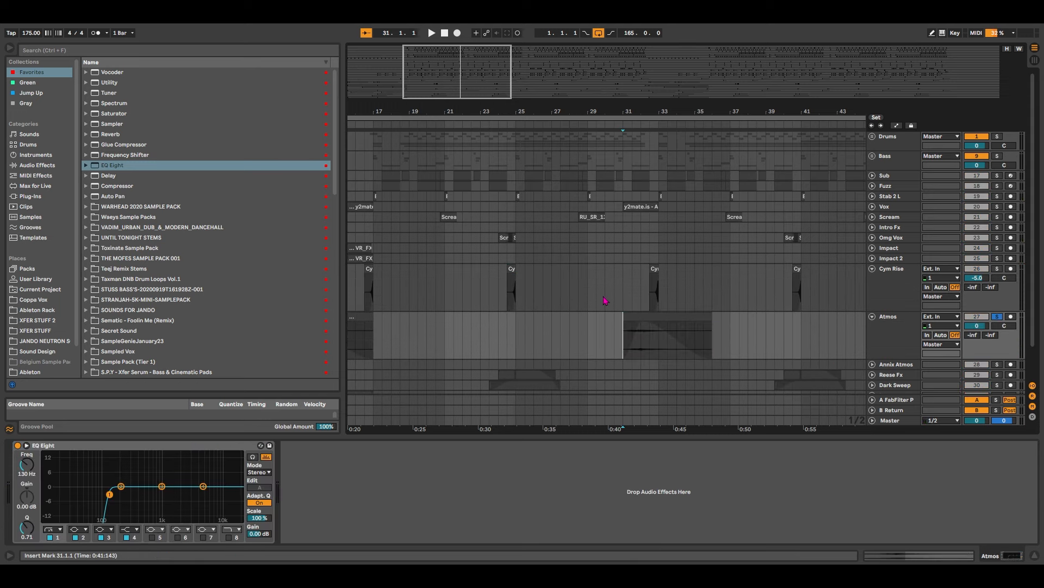
pyautogui.press('space')
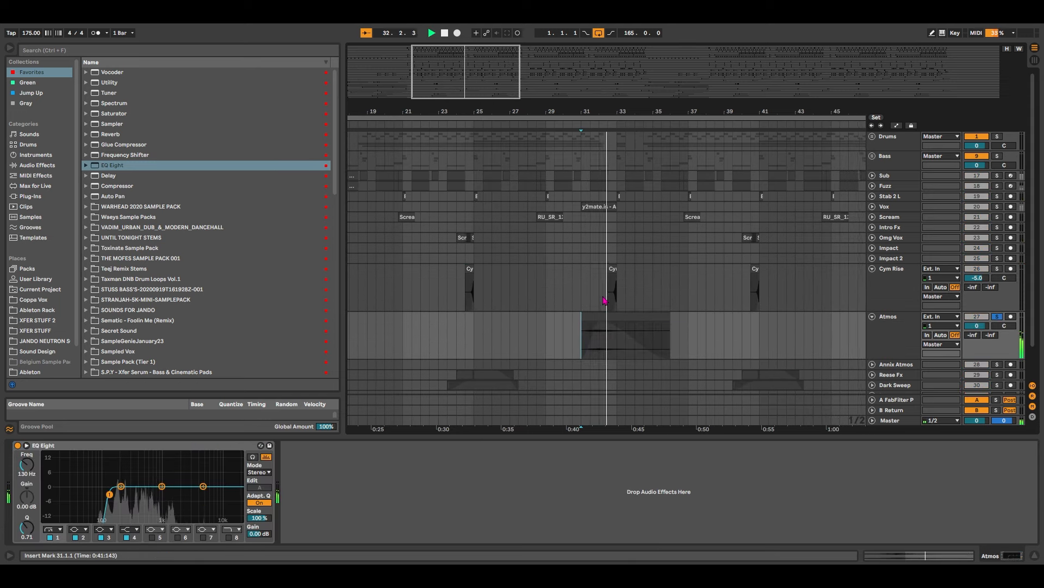
pyautogui.press('space')
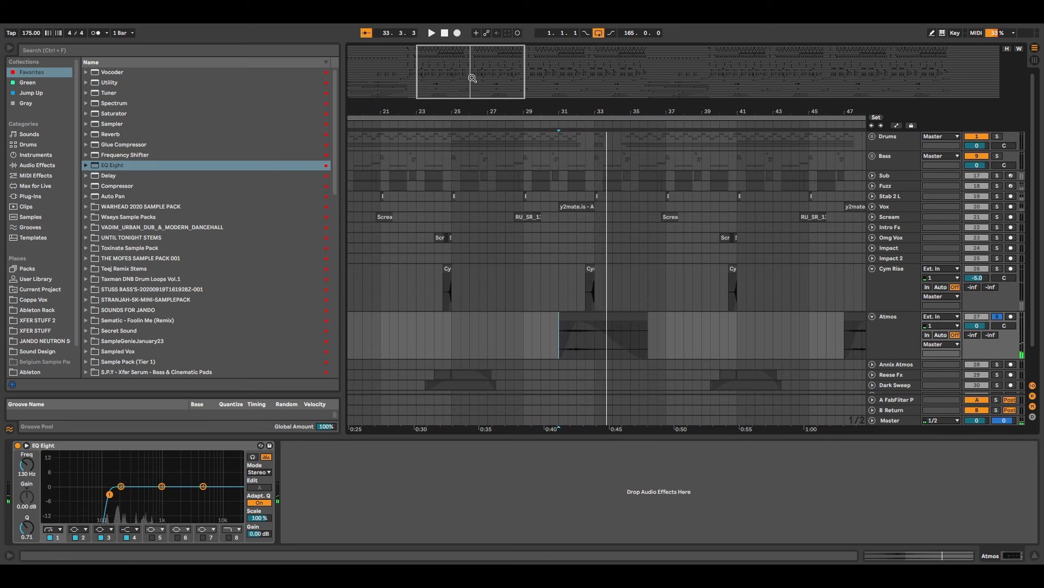
# - Unsolo the Atmos track and select bars 31 to 33 on the Drums track
pyautogui.moveTo(472, 79); pyautogui.dragTo(450, 63)
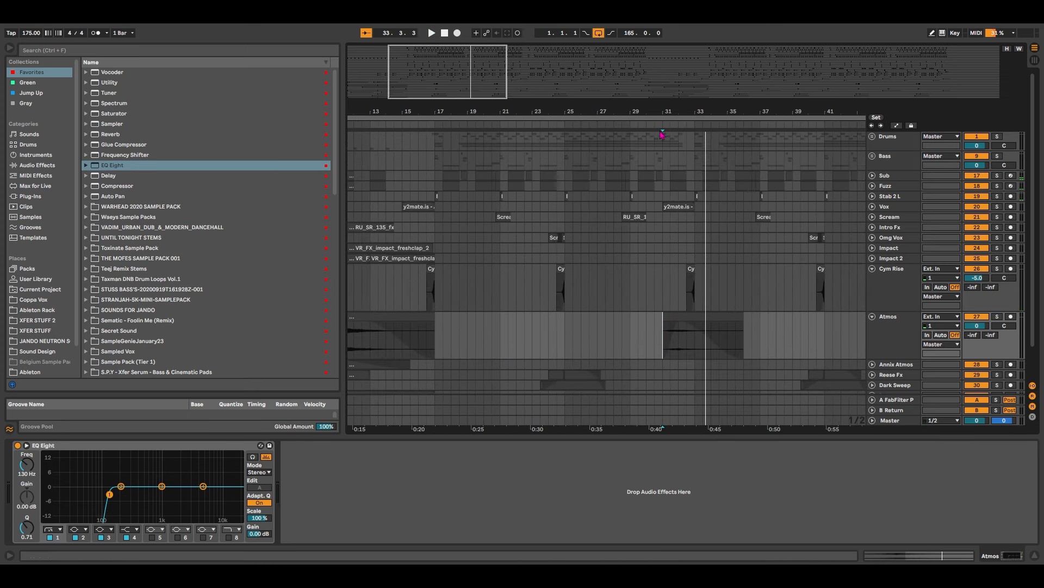
pyautogui.moveTo(661, 112); pyautogui.dragTo(540, 90)
pyautogui.click(539, 145)
pyautogui.moveTo(541, 145); pyautogui.dragTo(553, 145)
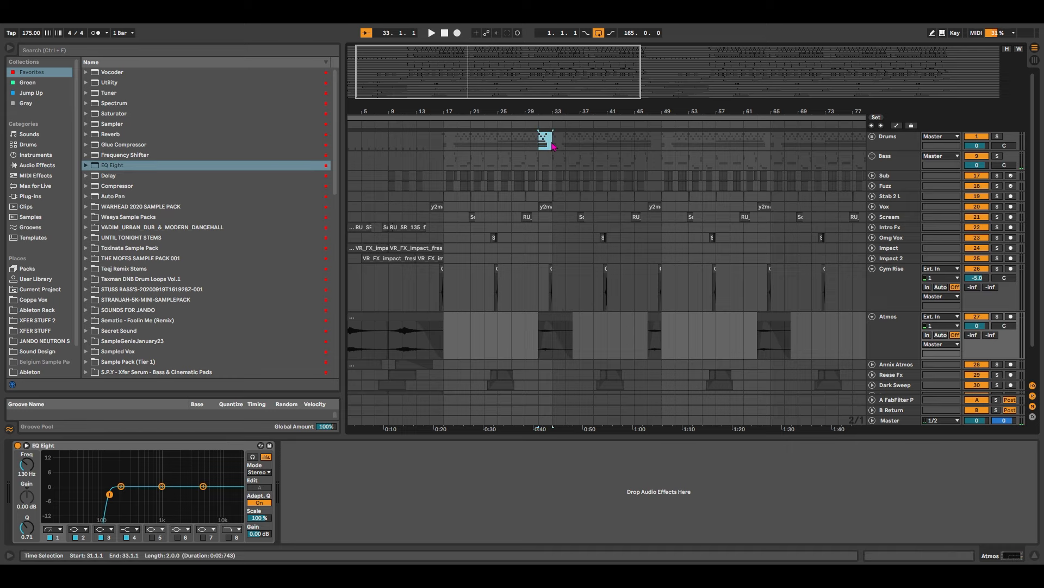
# - Play the full mix from the Atmos clip at bar 31 and fold the Atmos and Cym Rise tracks
pyautogui.click(547, 345)
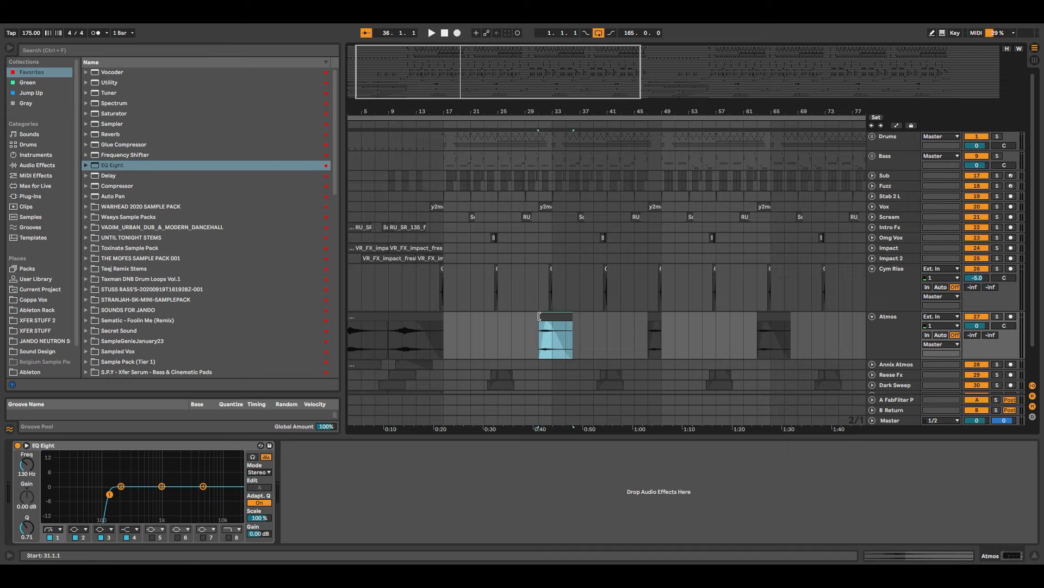
pyautogui.press('space')
pyautogui.moveTo(443, 48); pyautogui.dragTo(438, 56)
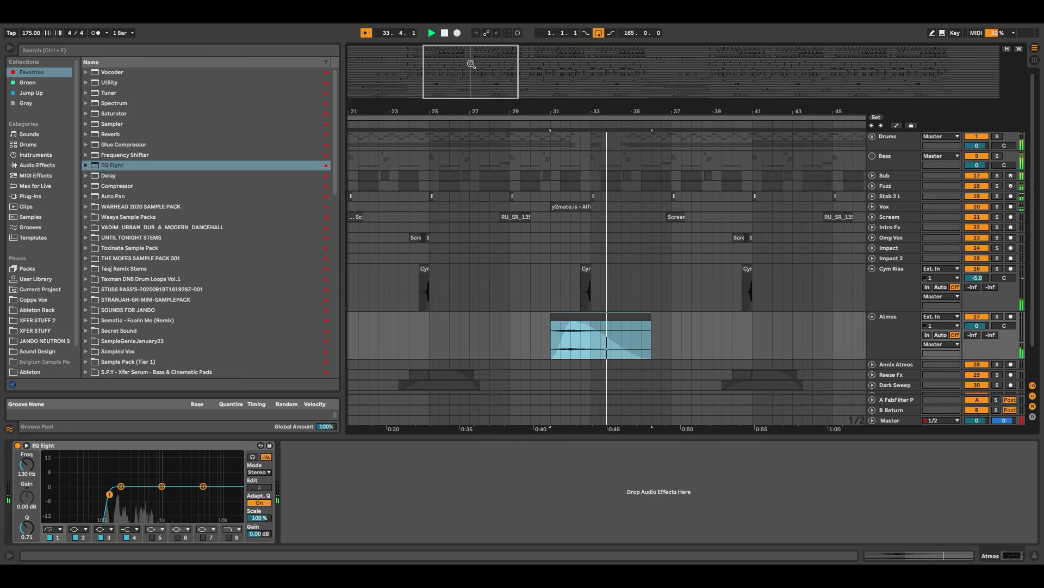
pyautogui.moveTo(471, 64); pyautogui.dragTo(474, 54)
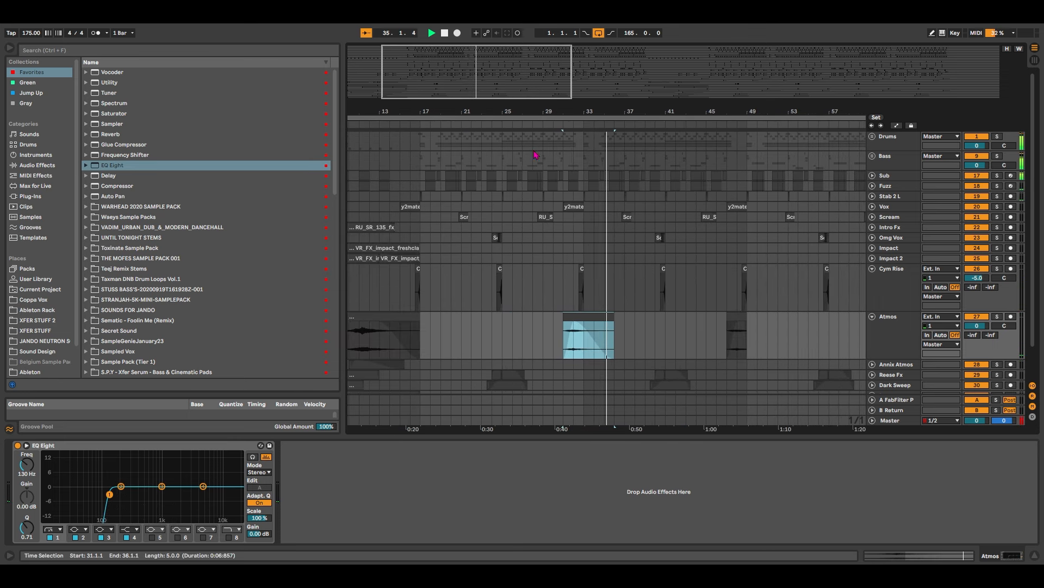
pyautogui.click(873, 316)
pyautogui.click(872, 269)
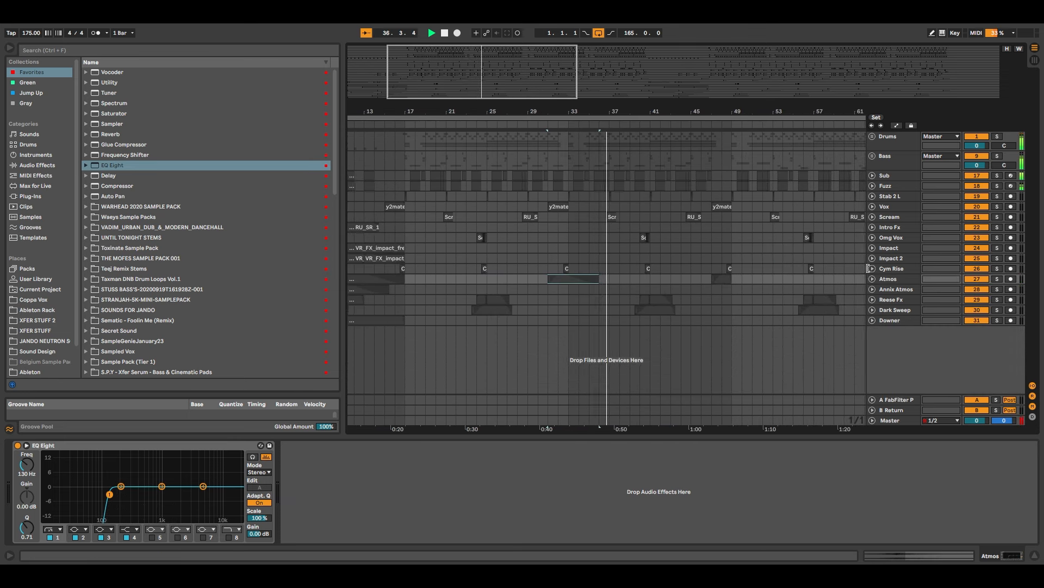
pyautogui.press('space')
# - Unfold the Reese Fx and Dark Sweep tracks, solo Reese Fx, and play its clip from bar 24
pyautogui.moveTo(482, 63); pyautogui.dragTo(436, 73)
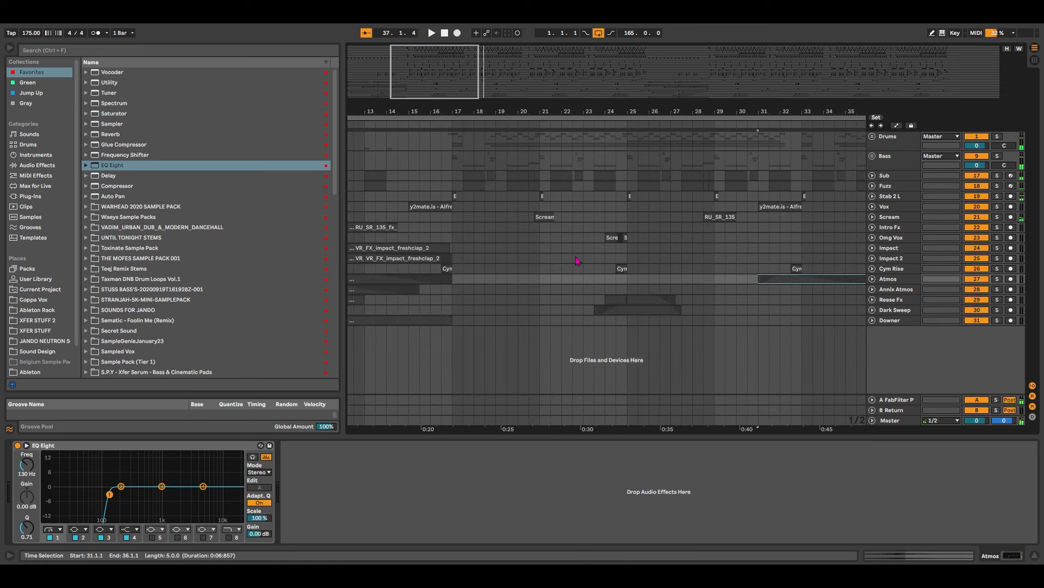
pyautogui.click(872, 299)
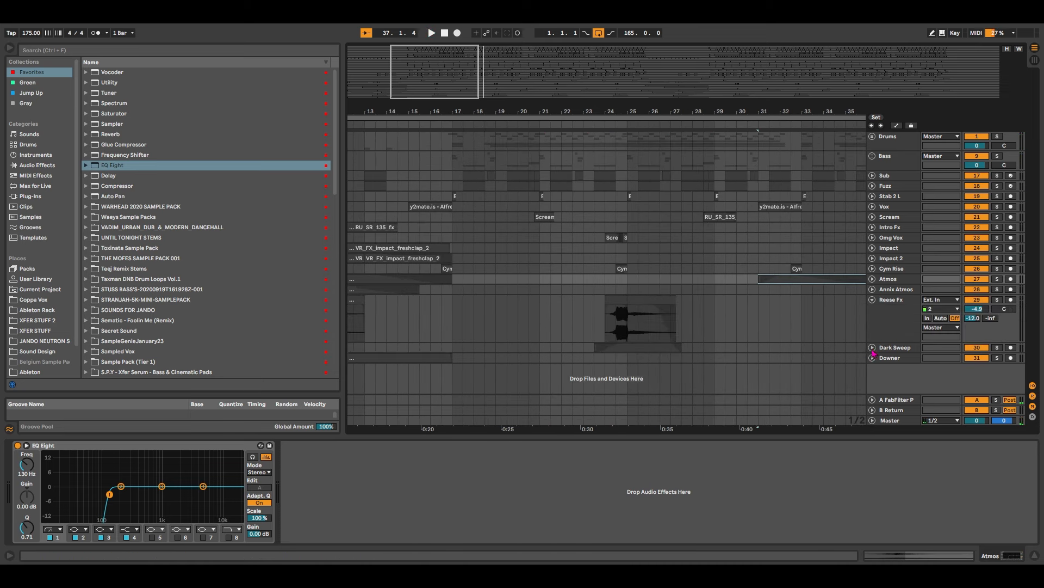
pyautogui.click(873, 348)
pyautogui.scroll(-1, 625, 294)
pyautogui.click(625, 280)
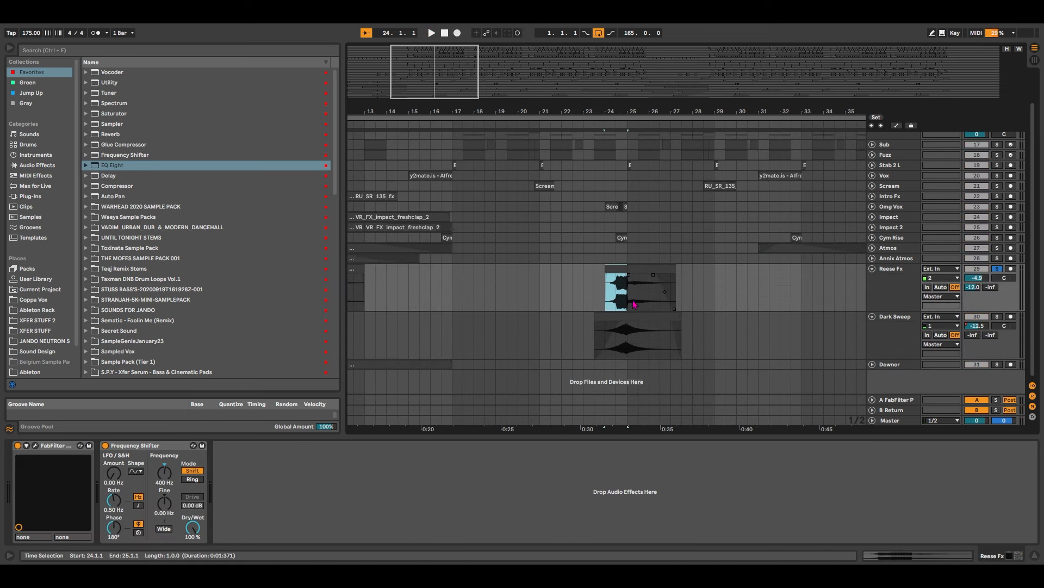
pyautogui.press('space')
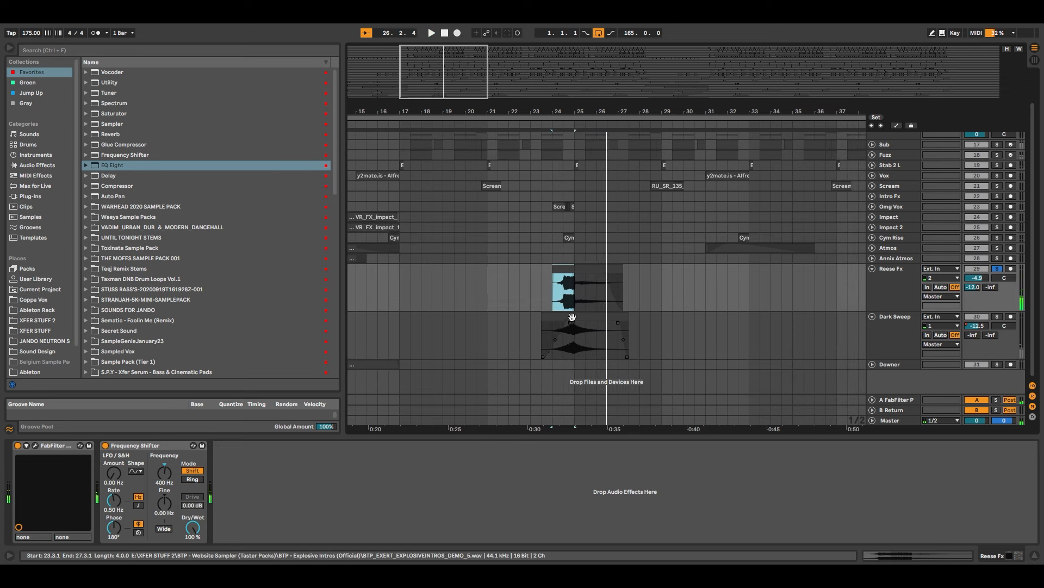
# - Solo the Dark Sweep track, play its clip from bar 23.3, and fold the Dark Sweep and Reese Fx tracks
pyautogui.click(597, 353)
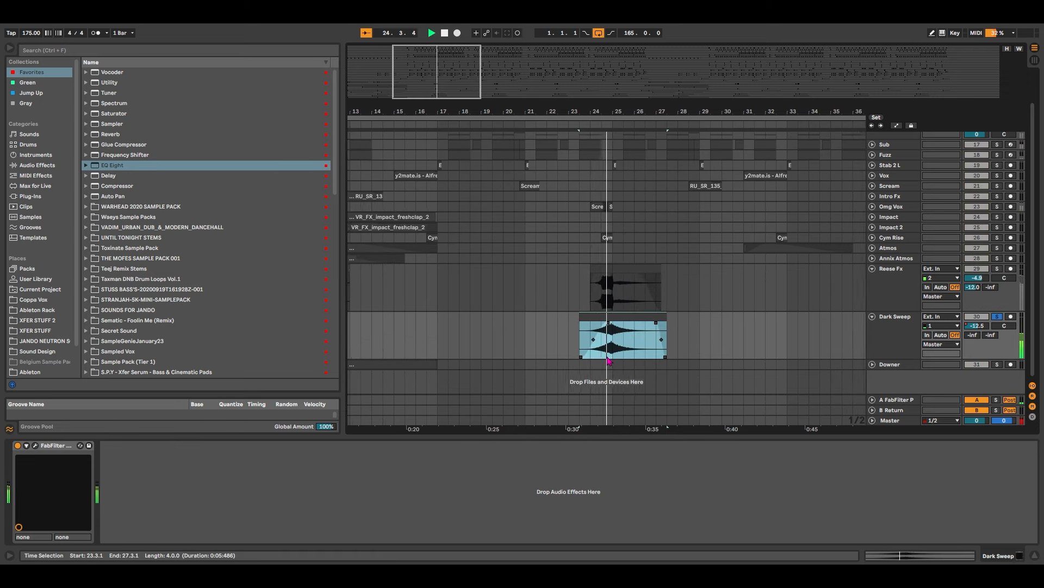
pyautogui.click(872, 316)
pyautogui.click(872, 299)
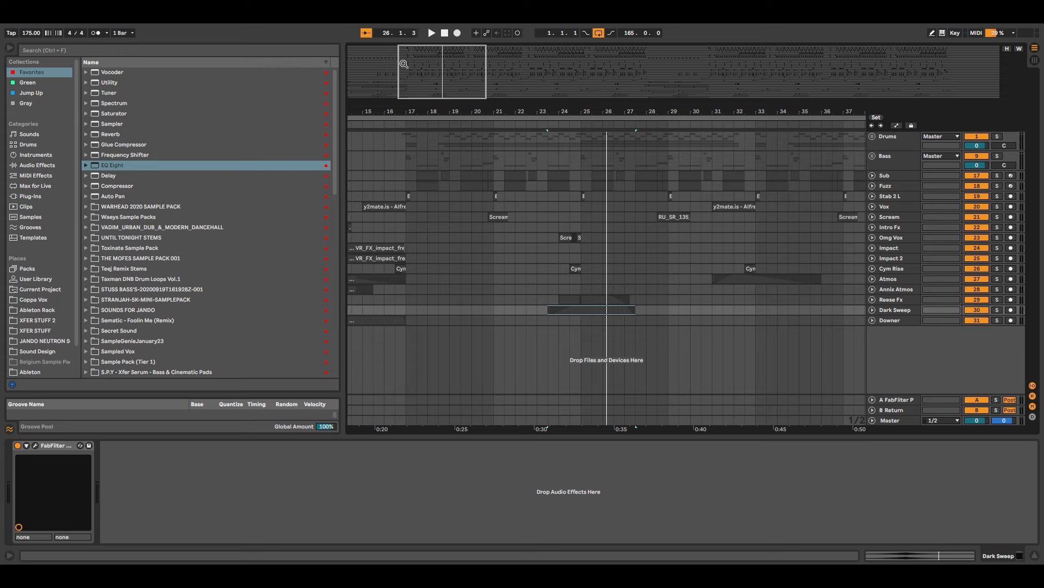
# - Return to the song start, select bars 1 to 14.3 on the Drums track, and play the intro drums soloed
pyautogui.moveTo(404, 63)
pyautogui.mouseDown()
pyautogui.moveTo(530, 65)
pyautogui.moveTo(656, 88)
pyautogui.moveTo(424, 63)
pyautogui.moveTo(401, 65)
pyautogui.moveTo(398, 93)
pyautogui.moveTo(385, 66)
pyautogui.mouseUp()
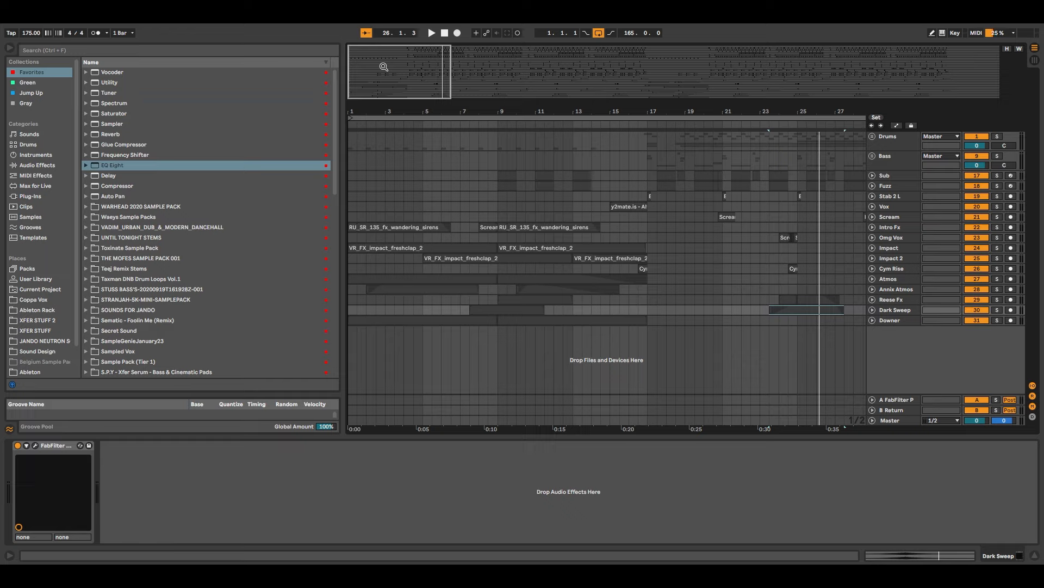
pyautogui.click(445, 33)
pyautogui.click(445, 33)
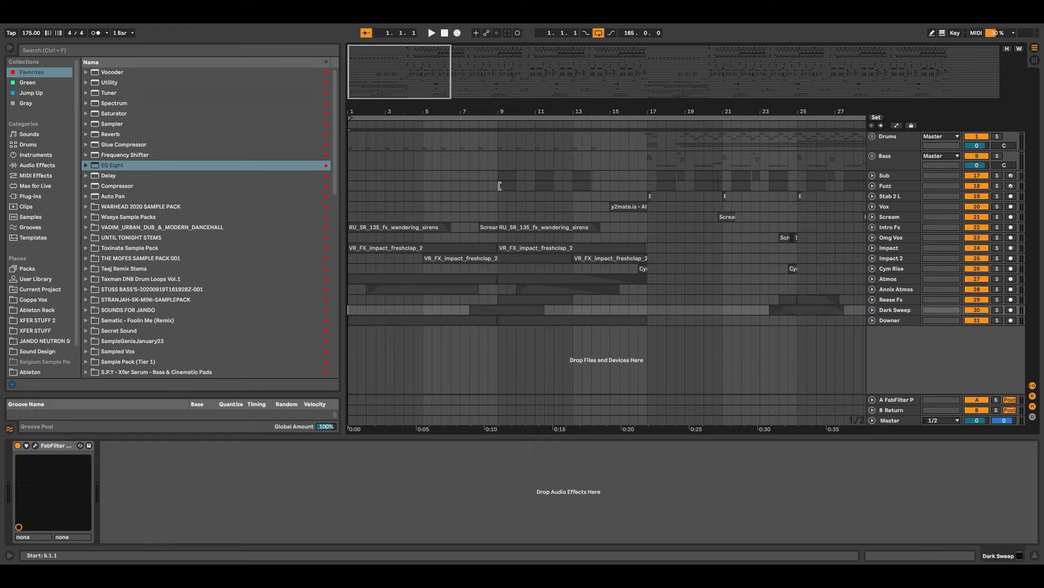
pyautogui.moveTo(351, 148); pyautogui.dragTo(601, 150)
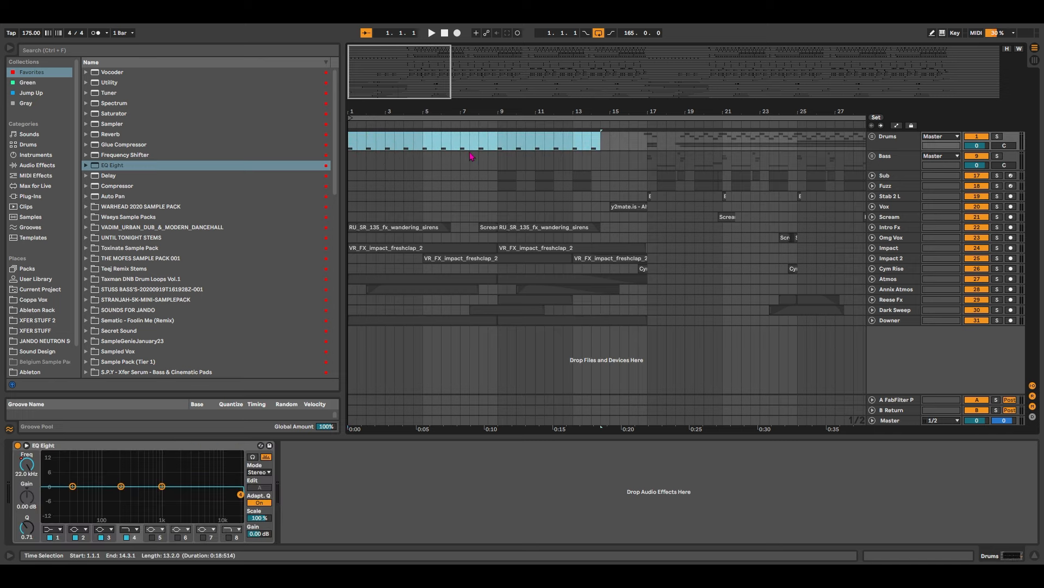
pyautogui.press('space')
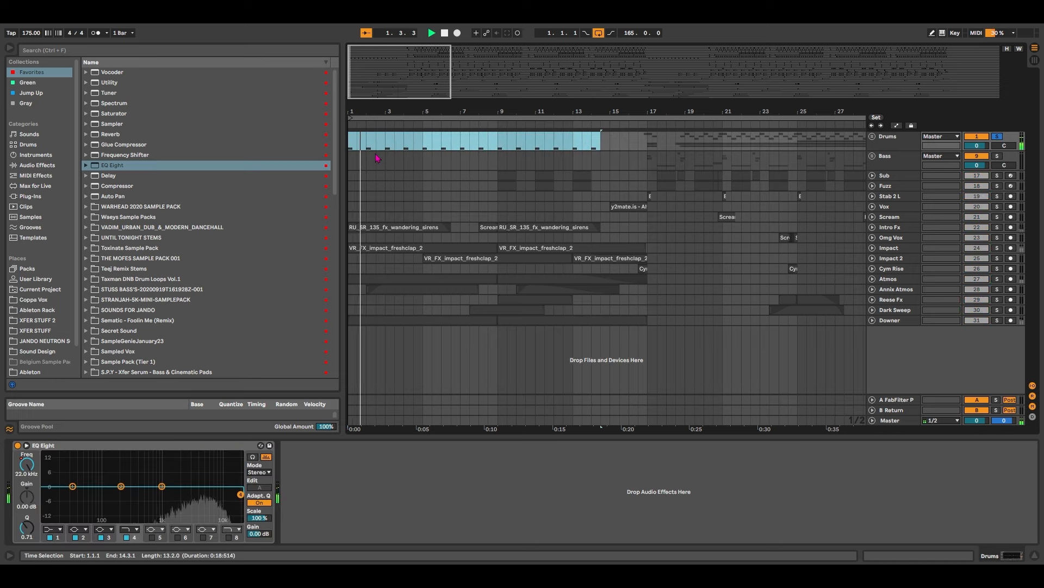
pyautogui.press('space')
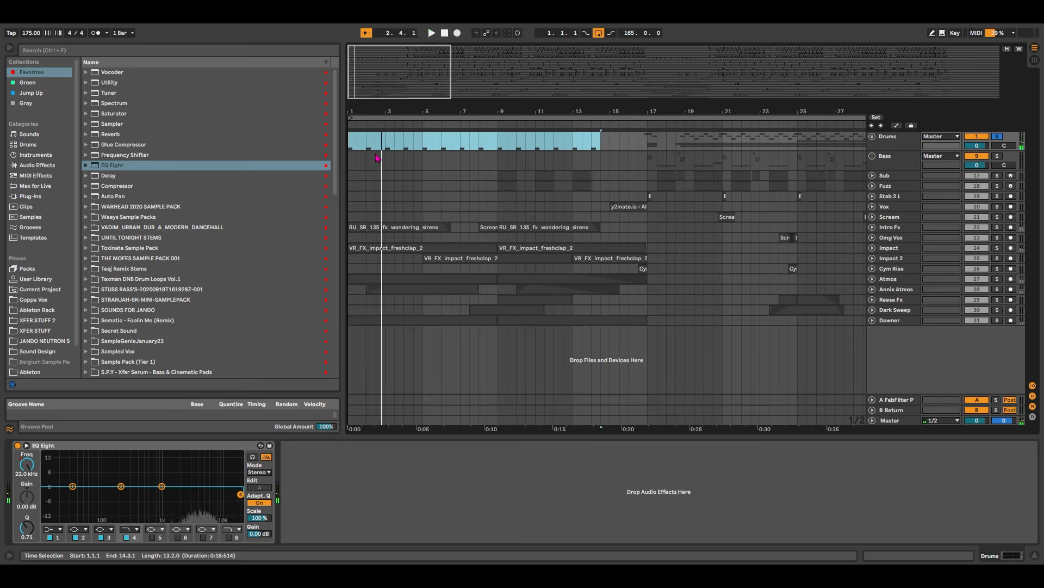
# - Unsolo the Drums track and play the full intro mix from bar 1
pyautogui.click(445, 35)
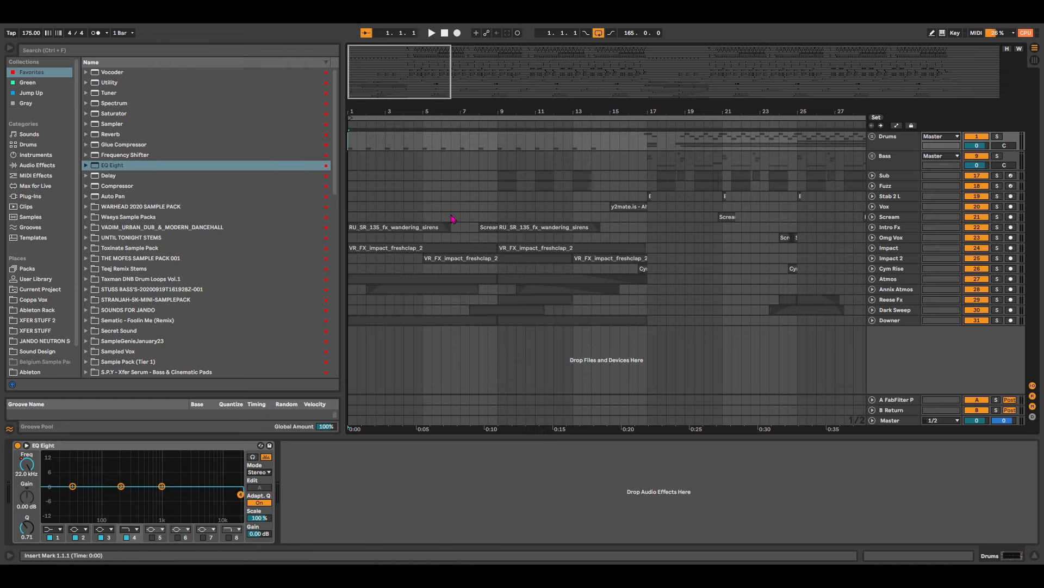
pyautogui.press('space')
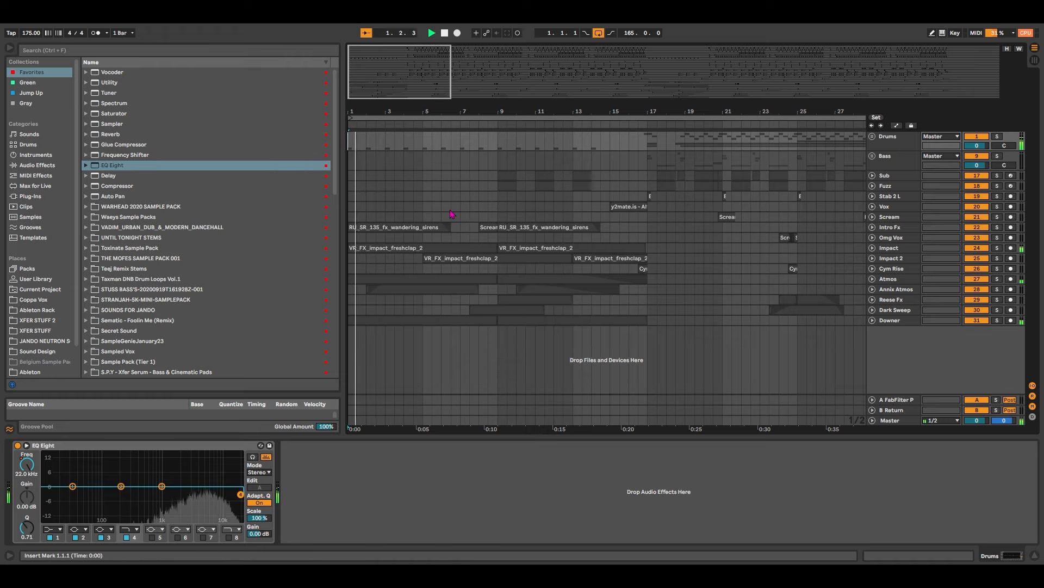
pyautogui.scroll(3, 492, 240)
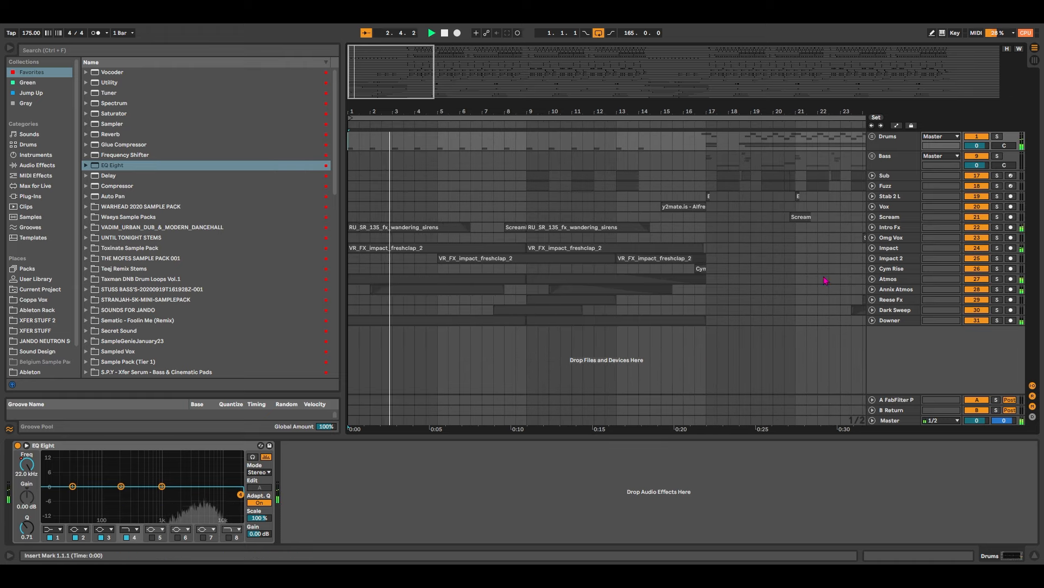
# - Unfold every track from Intro Fx down to Downer and look through their intro clips while the mix plays
pyautogui.click(873, 319)
pyautogui.click(873, 299)
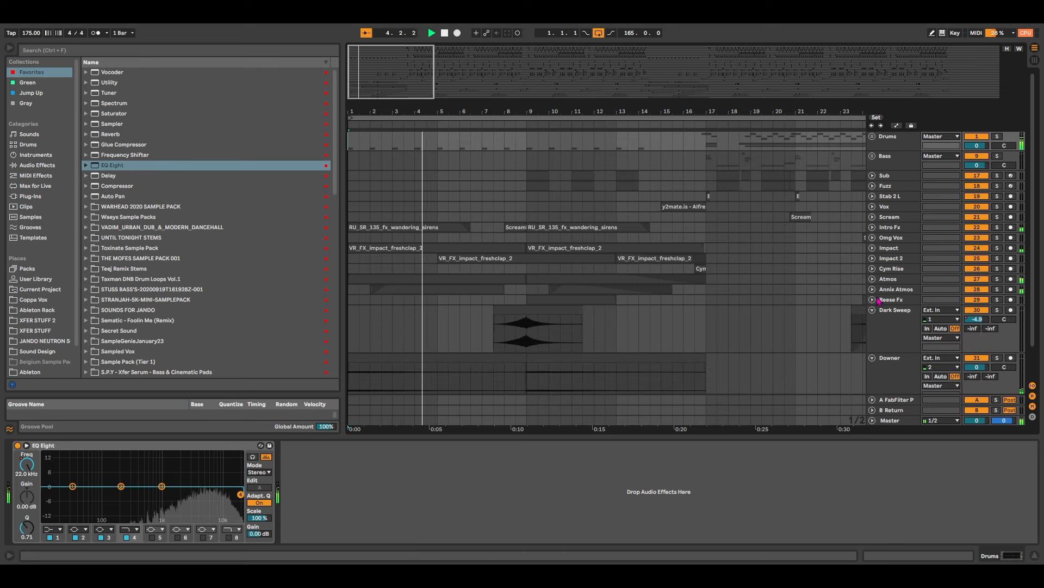
pyautogui.click(873, 289)
pyautogui.click(873, 279)
pyautogui.click(873, 269)
pyautogui.click(872, 258)
pyautogui.click(874, 240)
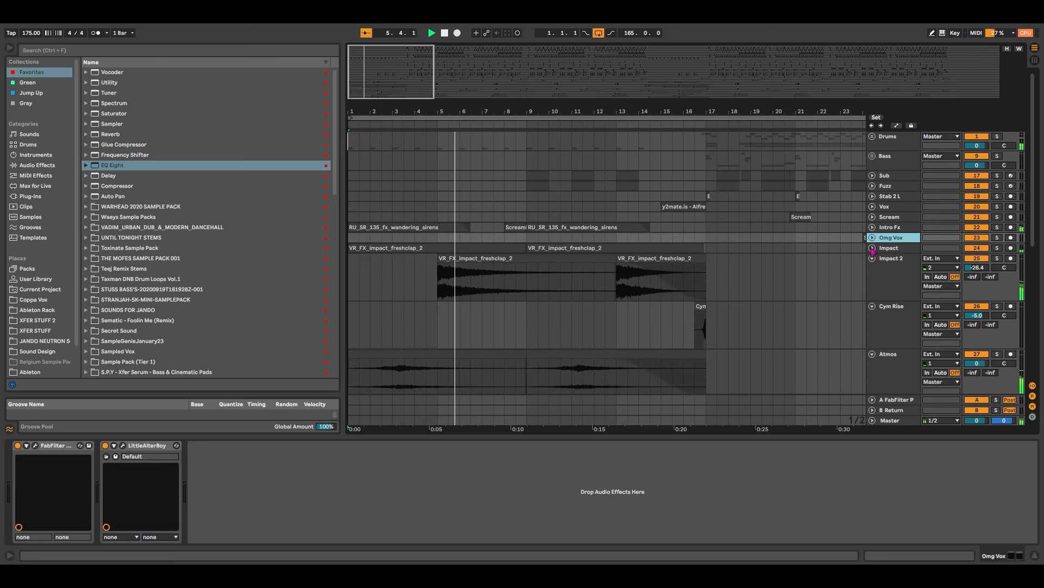
pyautogui.click(873, 247)
pyautogui.click(873, 237)
pyautogui.click(873, 227)
pyautogui.scroll(-5, 586, 239)
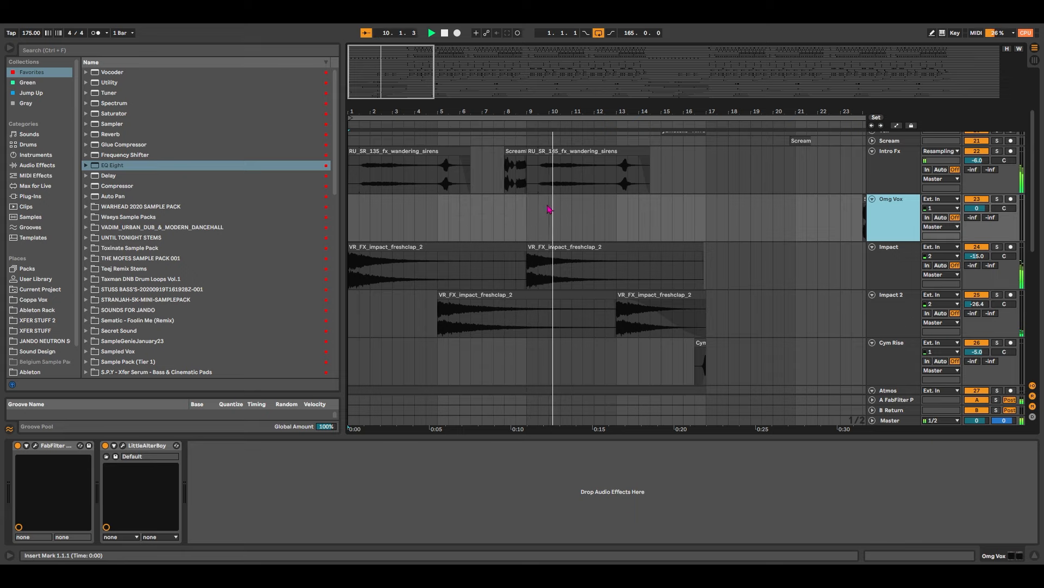
pyautogui.scroll(-10, 550, 208)
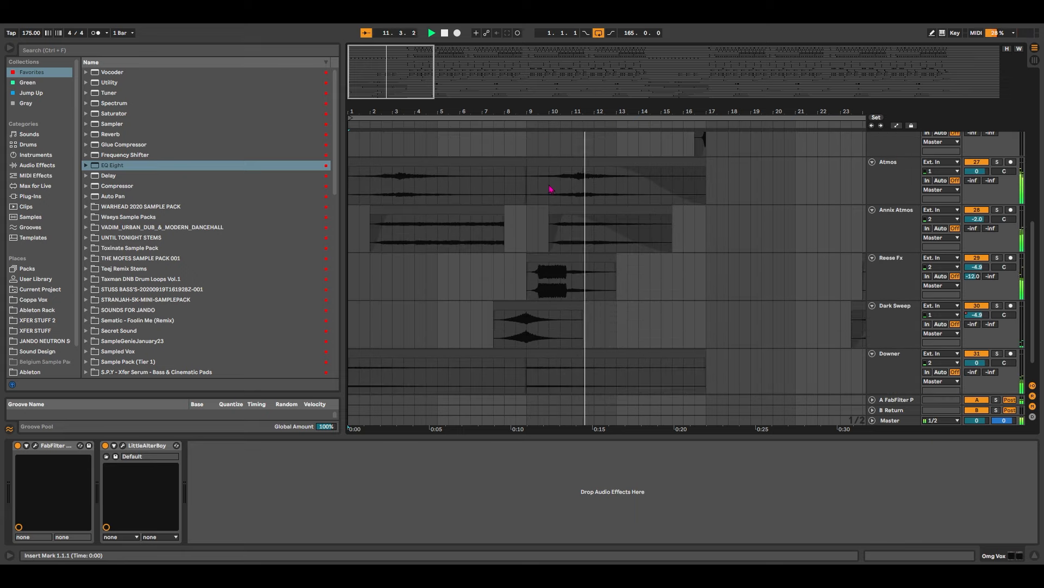
pyautogui.scroll(5, 550, 183)
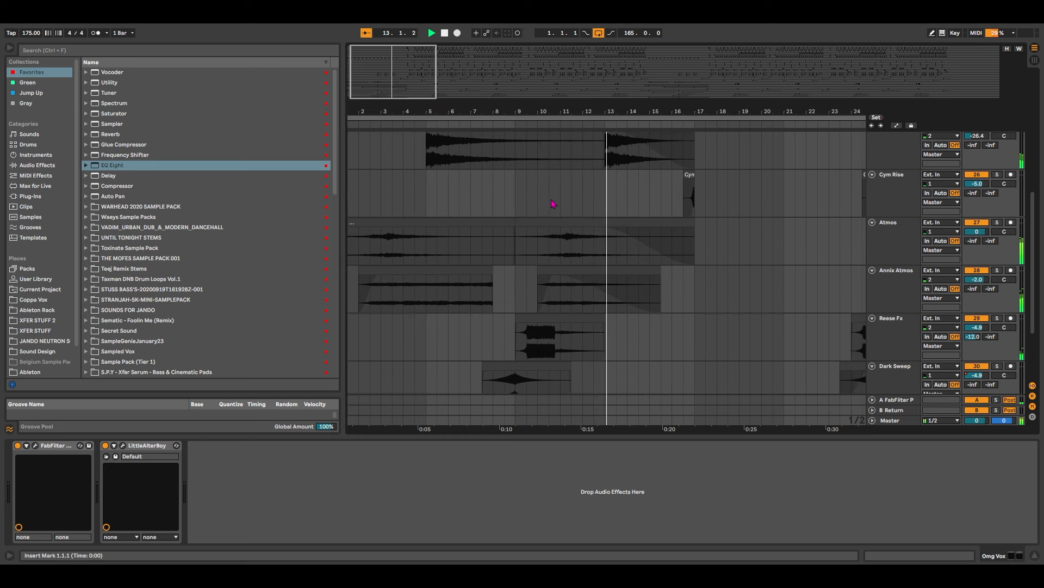
pyautogui.scroll(5, 554, 215)
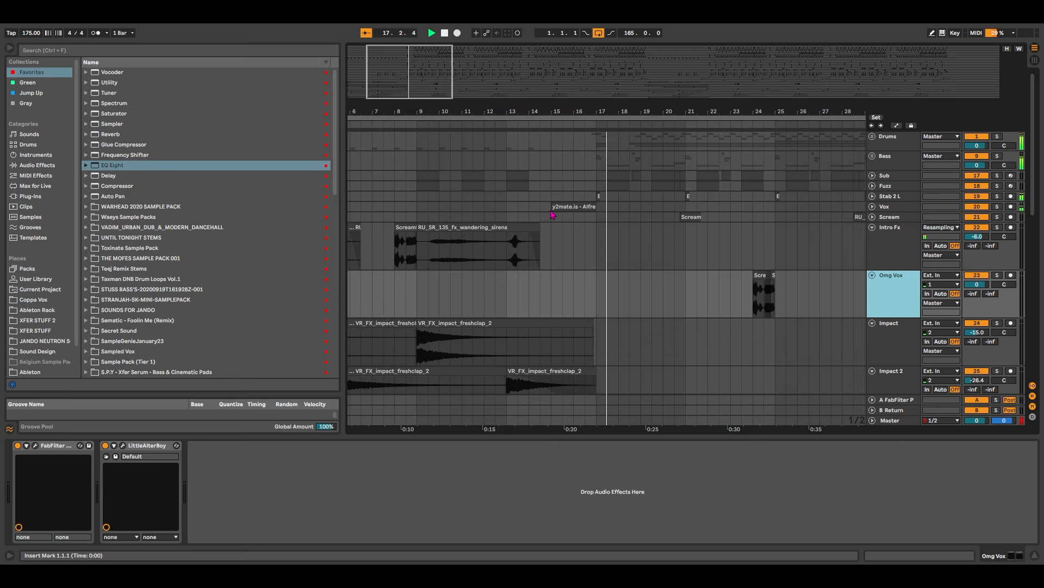
# - Stop playback, place the insert mark at bar 3 on the Impact track, and solo the track
pyautogui.moveTo(566, 112); pyautogui.dragTo(783, 125)
pyautogui.scroll(-2, 630, 191)
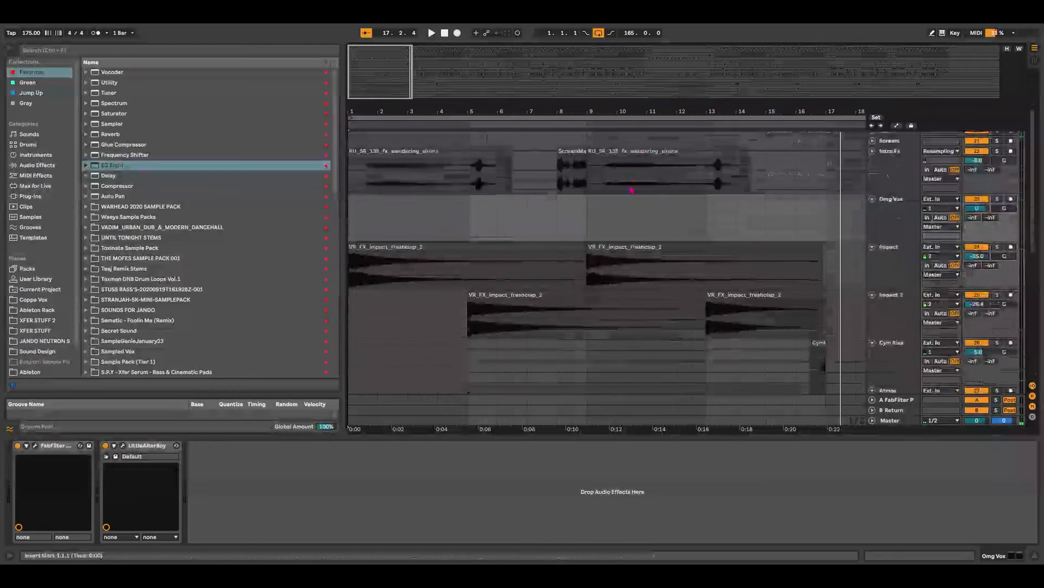
pyautogui.scroll(-2, 533, 204)
pyautogui.scroll(2, 544, 215)
pyautogui.click(418, 241)
pyautogui.press('s')
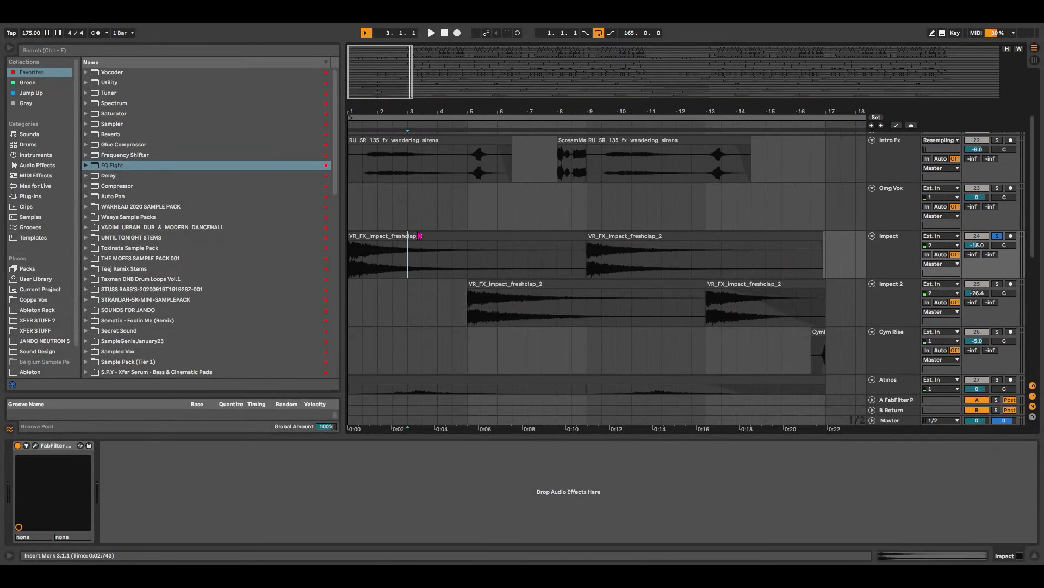
pyautogui.click(424, 235)
pyautogui.scroll(2, 456, 211)
# - Solo the Intro Fx track and play its wandering sirens clip from bar 1.3 and from bar 5
pyautogui.click(354, 263)
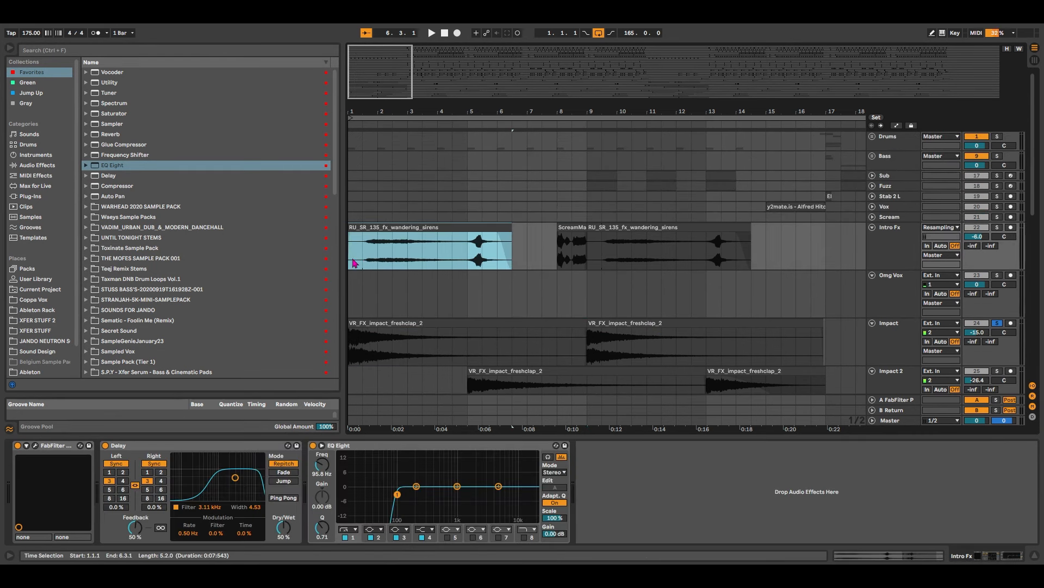
pyautogui.click(364, 250)
pyautogui.press('s')
pyautogui.press('space')
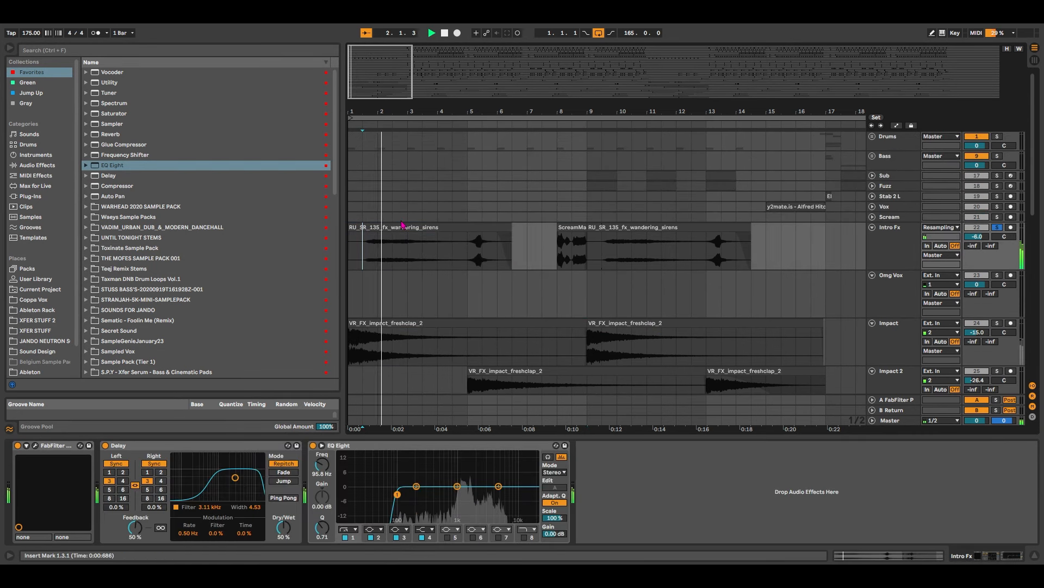
pyautogui.click(467, 247)
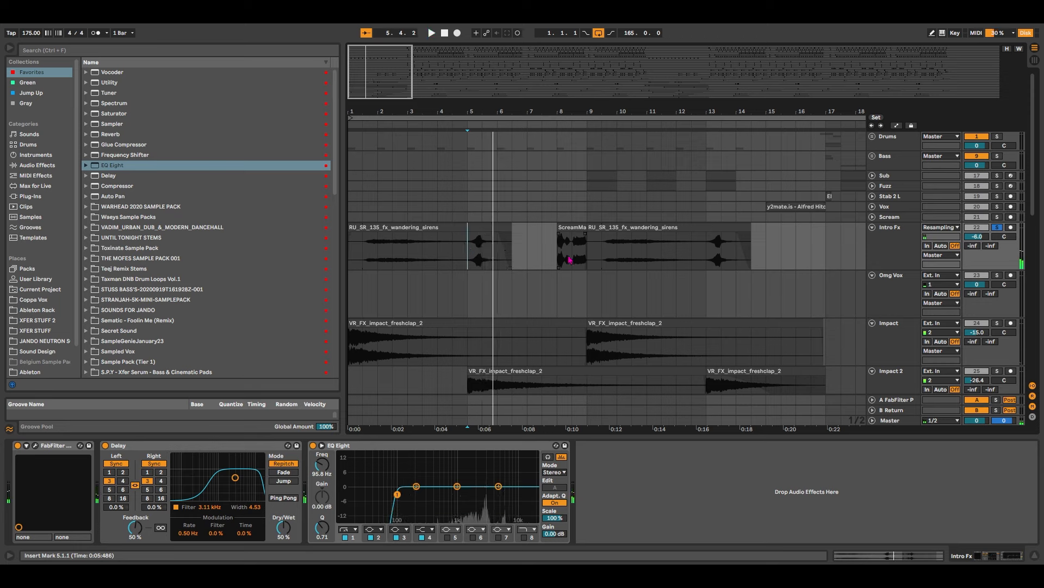
# - Select bars 8 to 9 on the Intro Fx track and play the scream clip there
pyautogui.press('space')
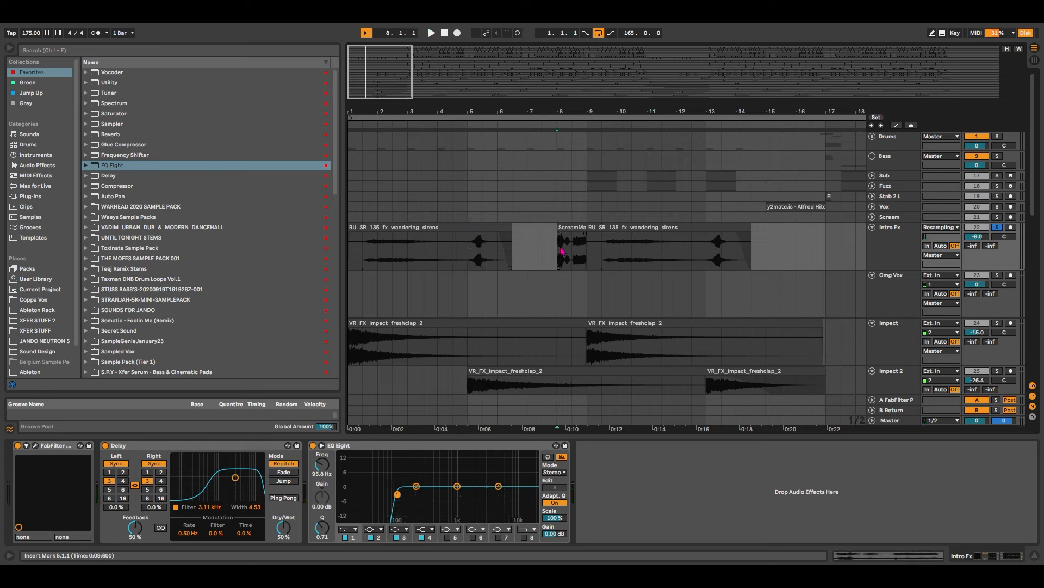
pyautogui.moveTo(557, 248); pyautogui.dragTo(588, 243)
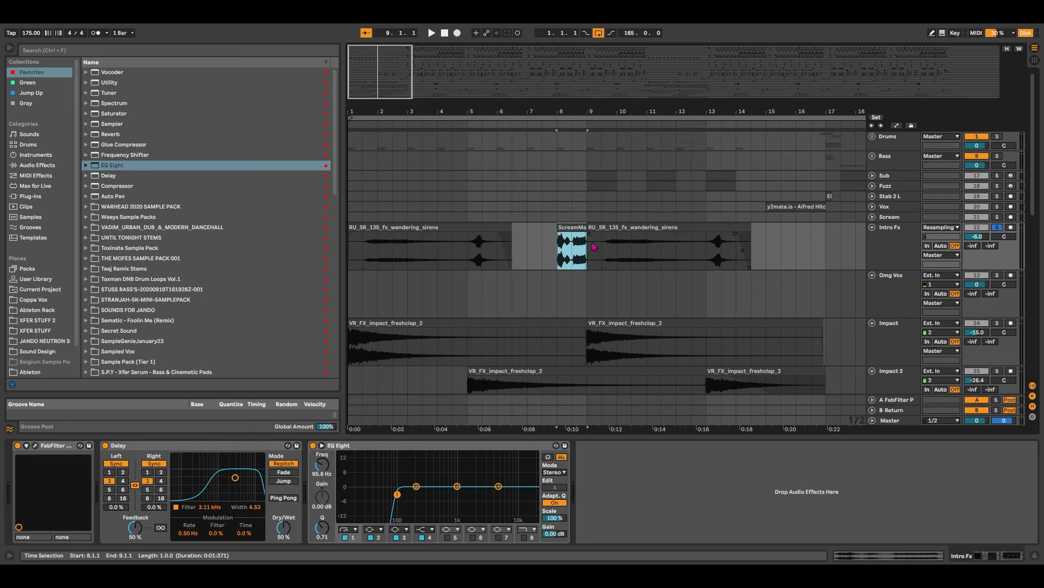
pyautogui.press('space')
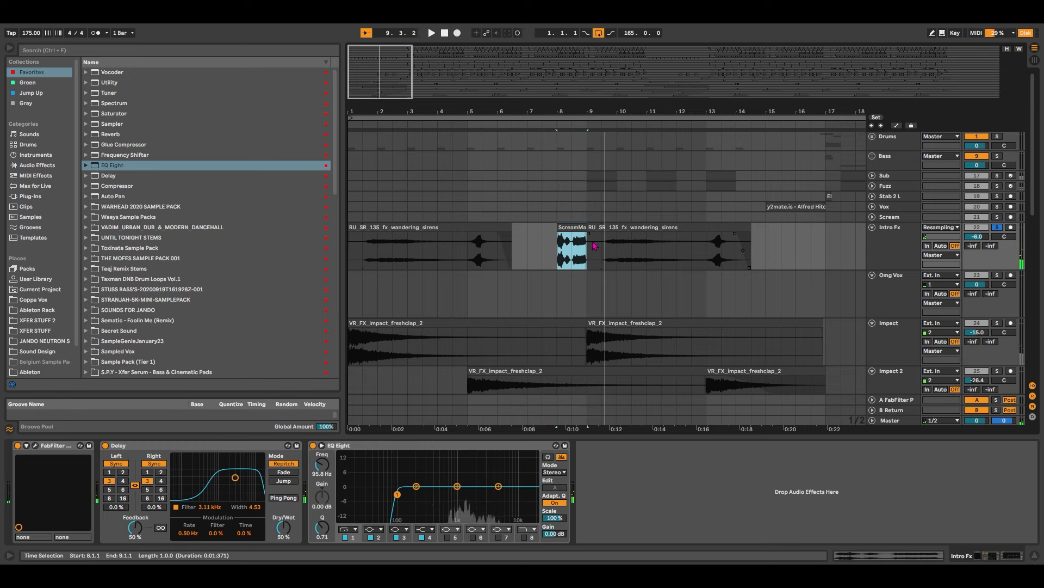
# - Solo the Impact track, play its first impact clip from bar 1, and unsolo the track
pyautogui.moveTo(553, 195); pyautogui.dragTo(584, 225)
pyautogui.scroll(-4, 584, 225)
pyautogui.scroll(-3, 466, 229)
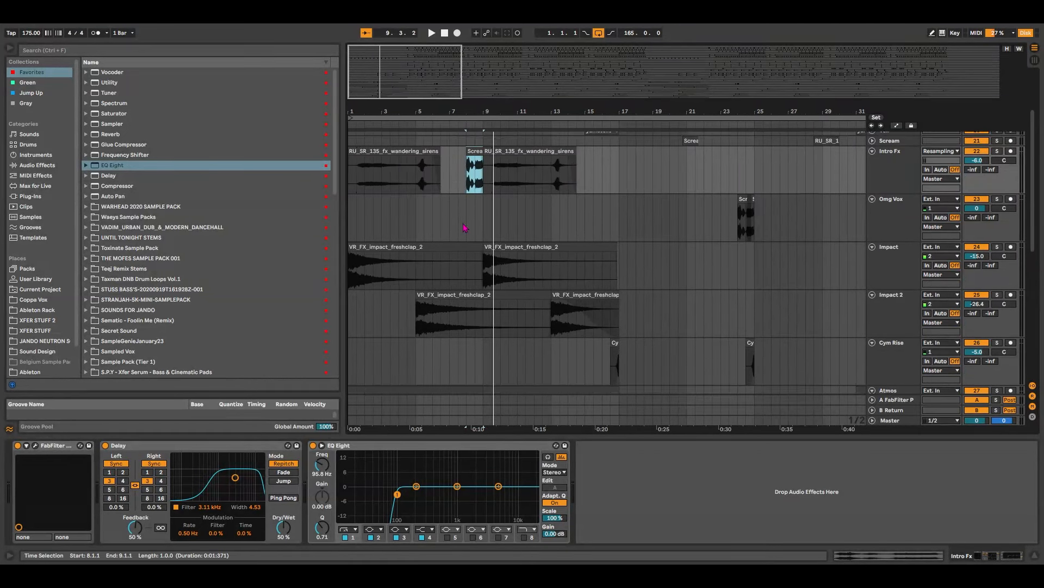
pyautogui.scroll(-3, 467, 228)
pyautogui.click(396, 203)
pyautogui.press('s')
pyautogui.moveTo(370, 53); pyautogui.dragTo(367, 63)
pyautogui.press('s')
pyautogui.press('space')
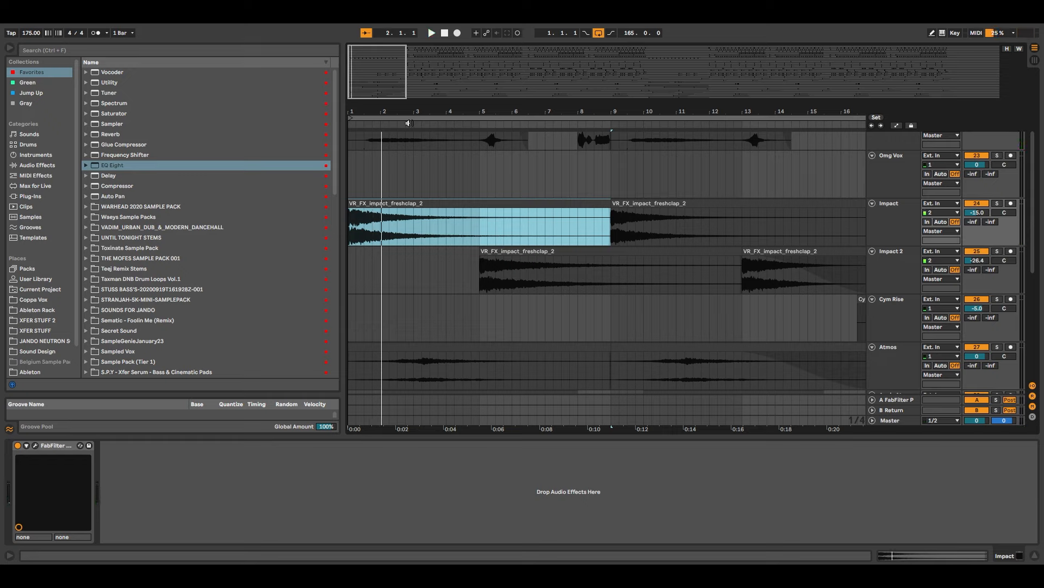
# - Select the first clip on the Impact 2 track, solo the track, and play it from bar 5
pyautogui.click(516, 263)
pyautogui.press('s')
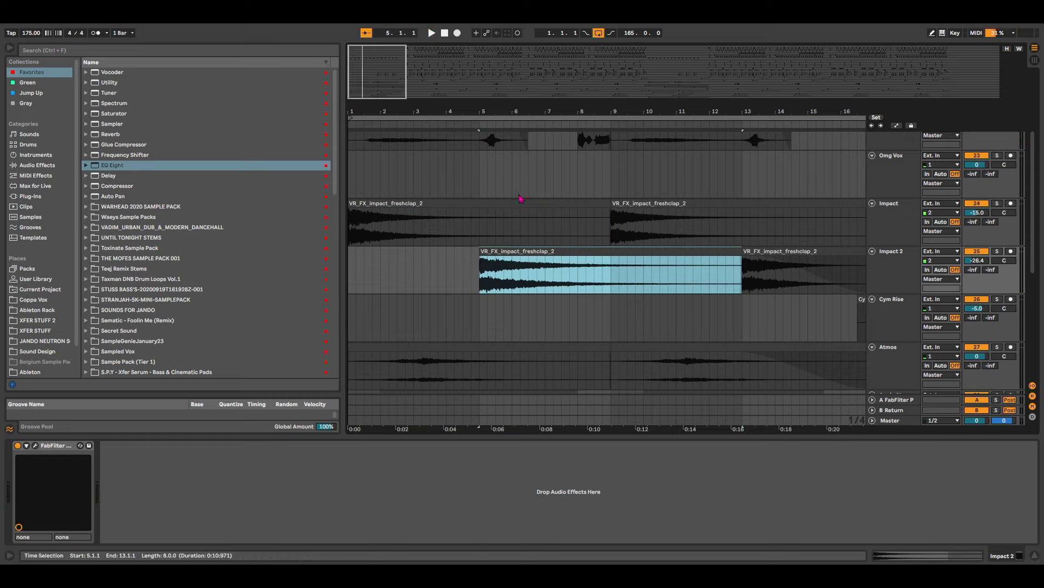
pyautogui.press('space')
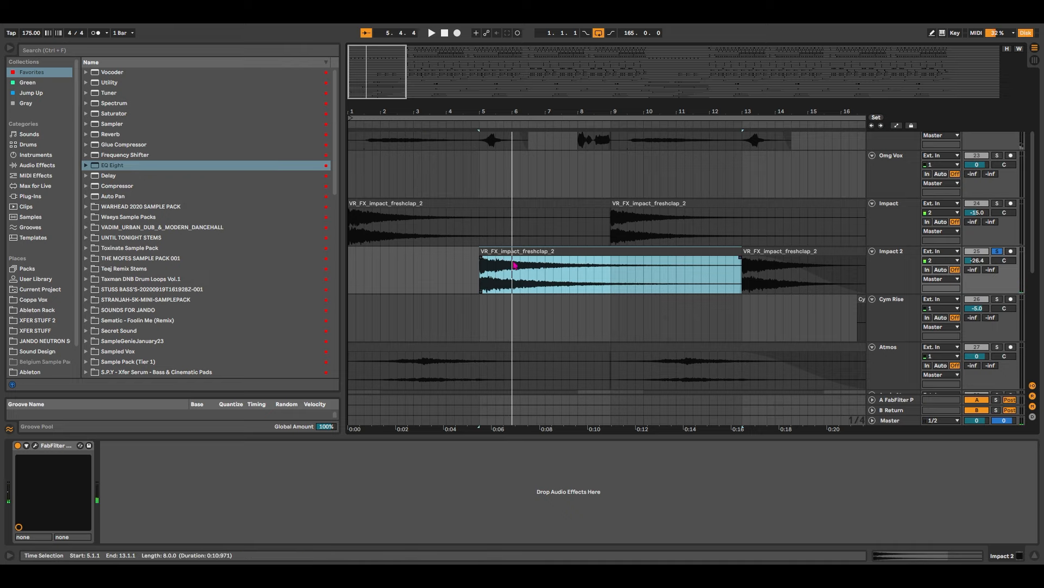
# - Open the Impact 2 clip's sample settings to inspect its transposition, and hide the detail view
pyautogui.doubleClick(531, 249)
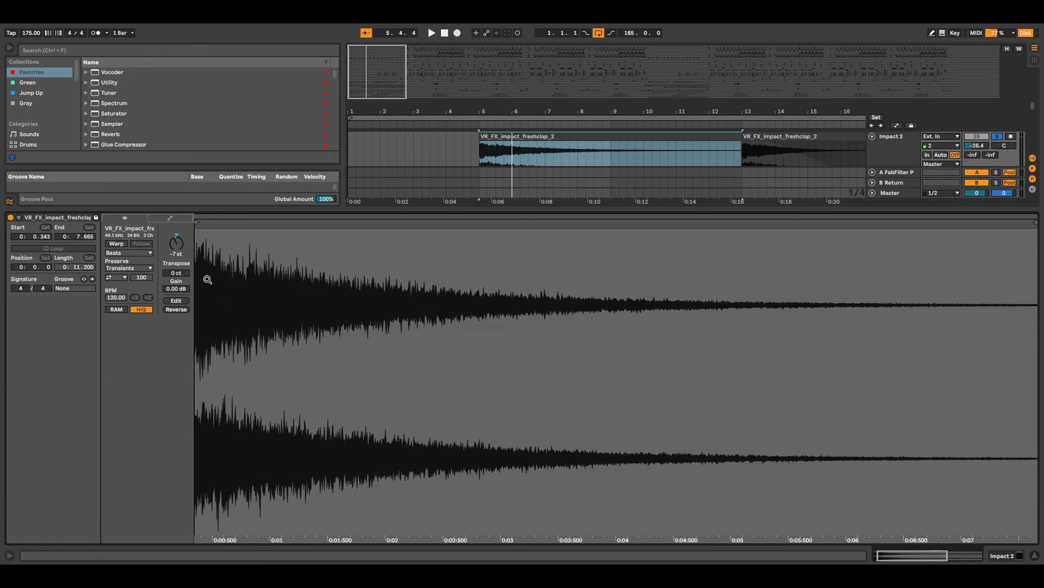
pyautogui.click(1016, 558)
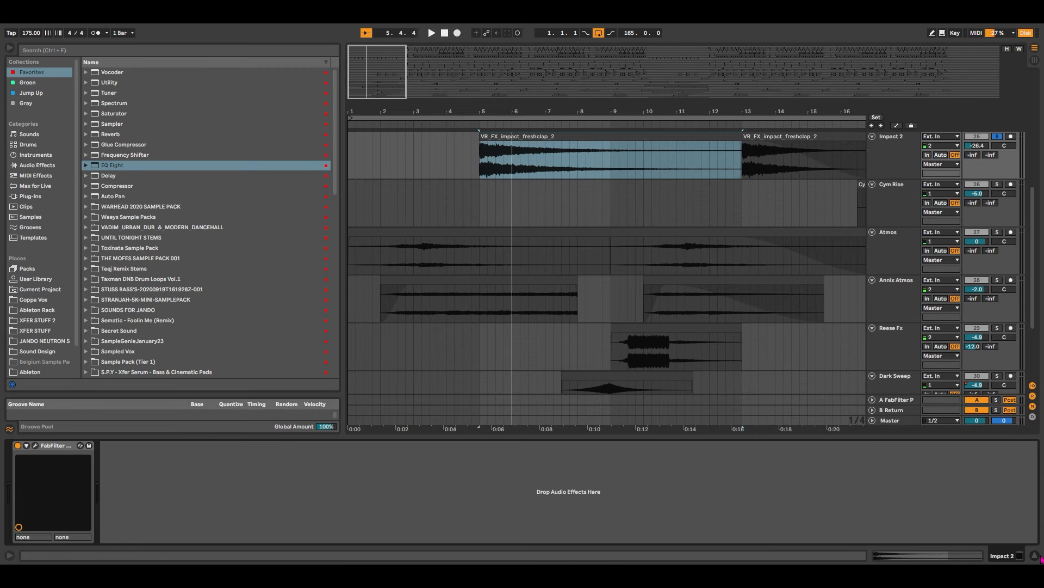
pyautogui.click(1035, 556)
pyautogui.scroll(4, 556, 278)
pyautogui.scroll(-3, 587, 258)
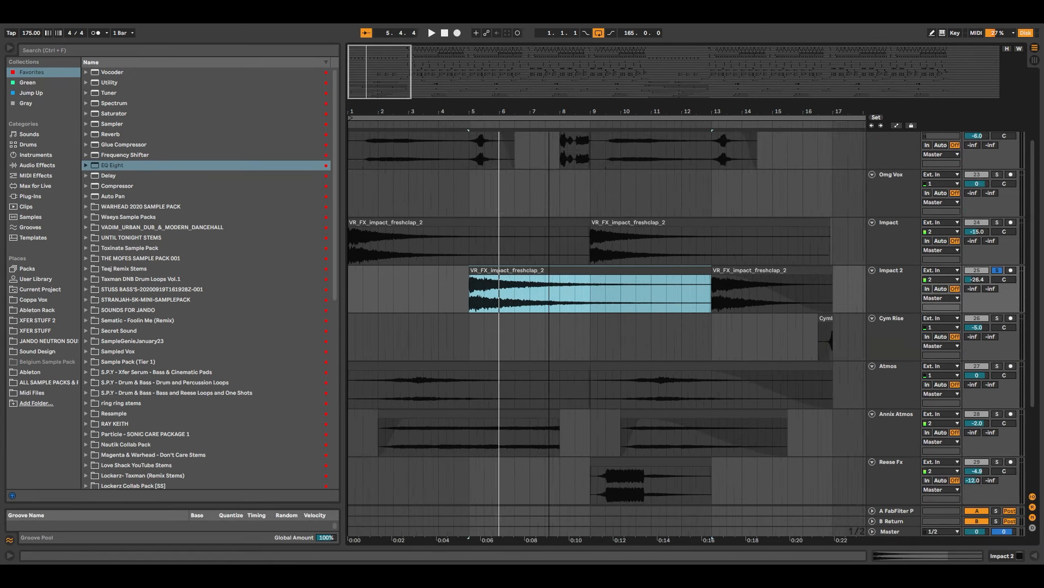
# - Solo the Atmos track and play it from bar 2
pyautogui.scroll(-2, 392, 219)
pyautogui.scroll(3, 438, 219)
pyautogui.moveTo(369, 76)
pyautogui.mouseDown()
pyautogui.moveTo(357, 71)
pyautogui.moveTo(366, 60)
pyautogui.mouseUp()
pyautogui.scroll(-2, 492, 275)
pyautogui.click(438, 244)
pyautogui.click(365, 267)
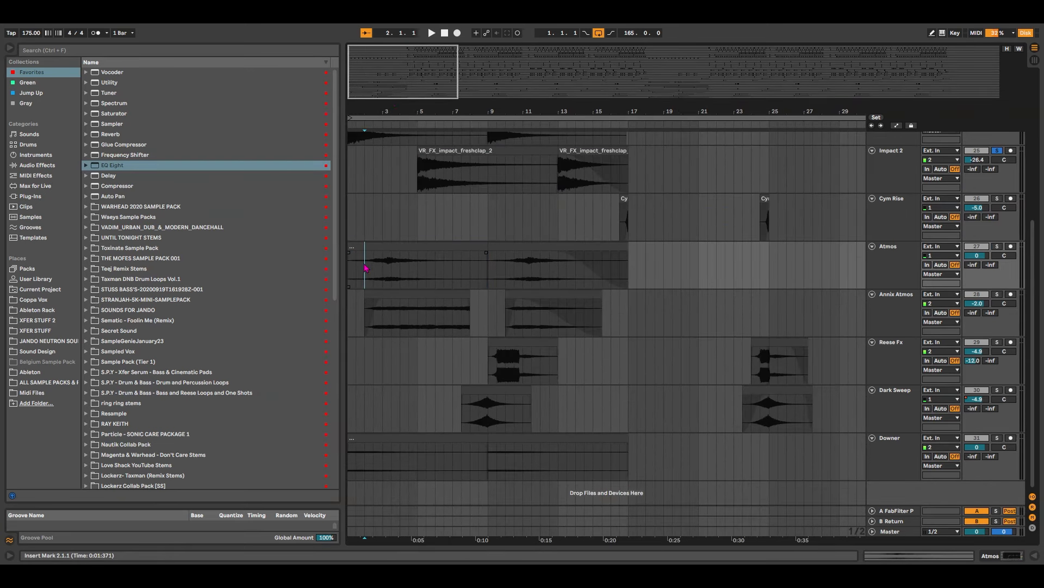
pyautogui.press('space')
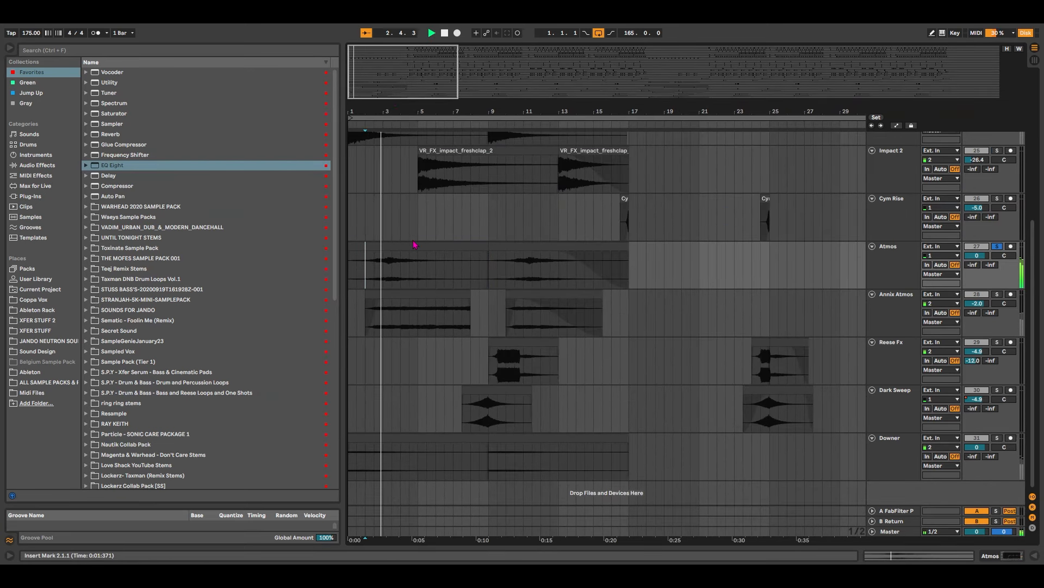
# - Play the first Annix Atmos clip soloed, and solo the Reese Fx track to play it from bar 9
pyautogui.click(416, 296)
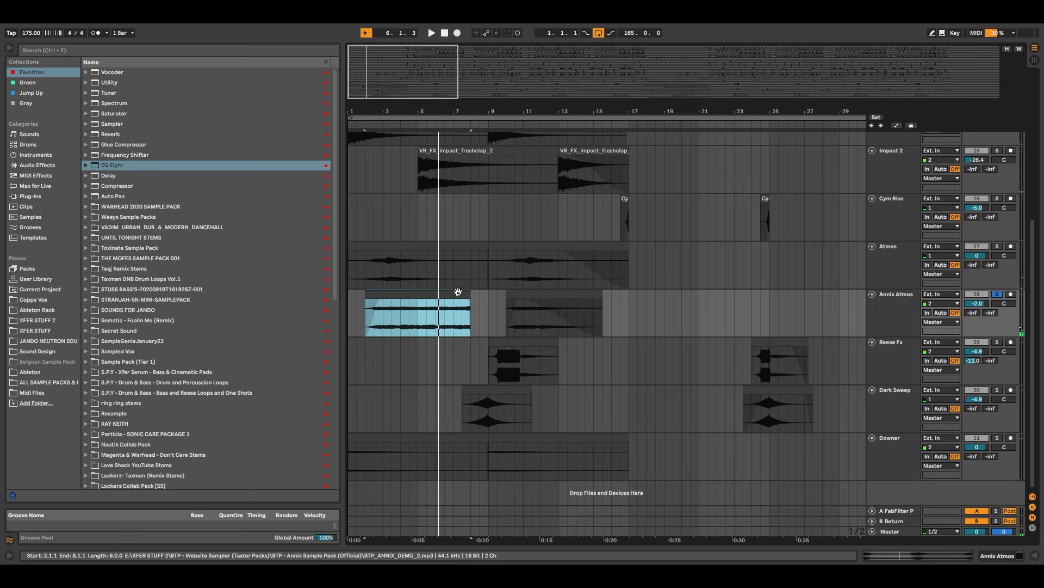
pyautogui.click(494, 367)
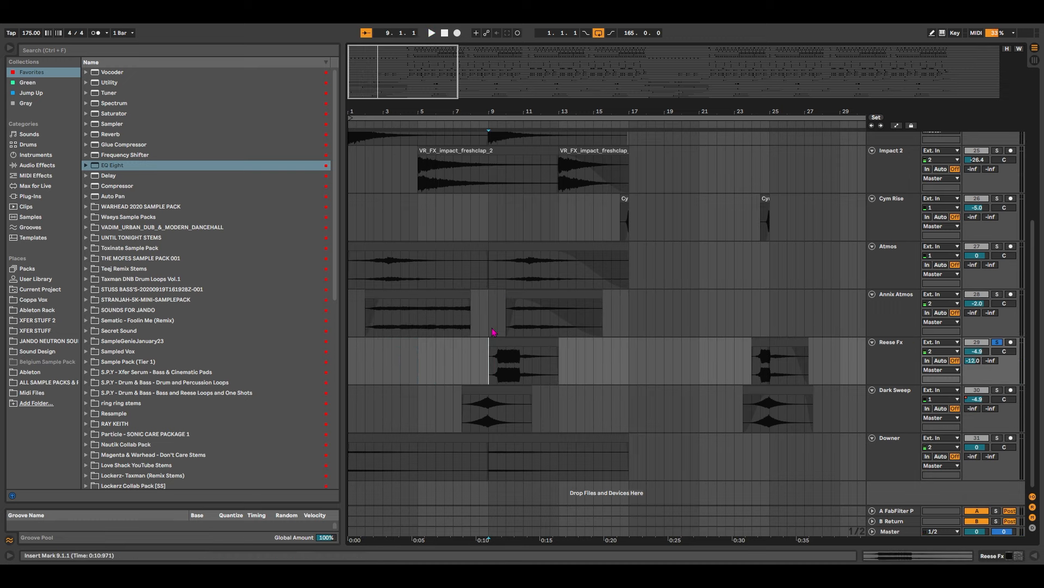
pyautogui.press('space')
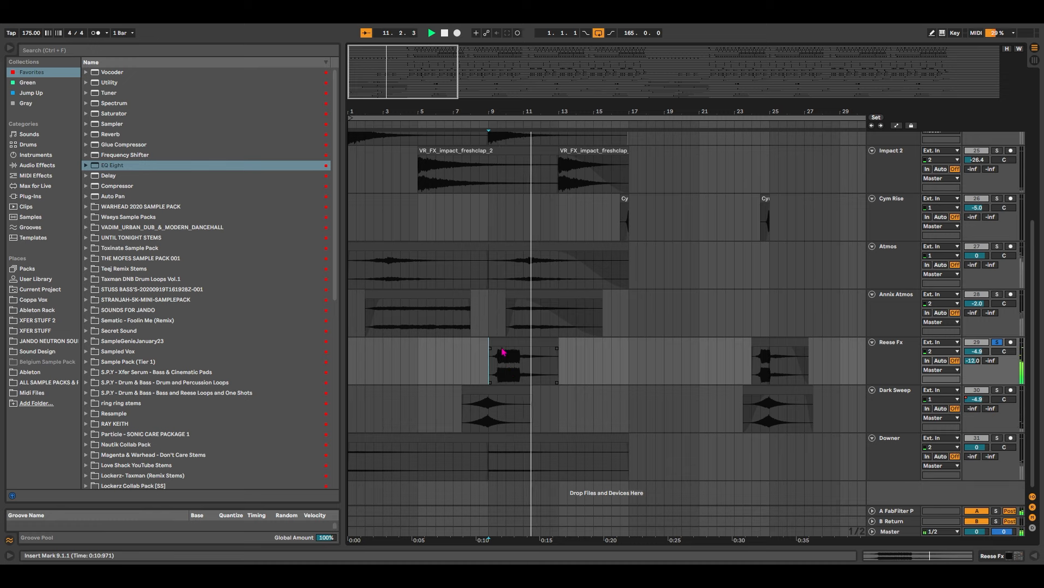
# - Audition the Dark Sweep track soloed from bar 8.3 and the Downer track's first clip from bar 1, and unsolo Downer
pyautogui.click(479, 408)
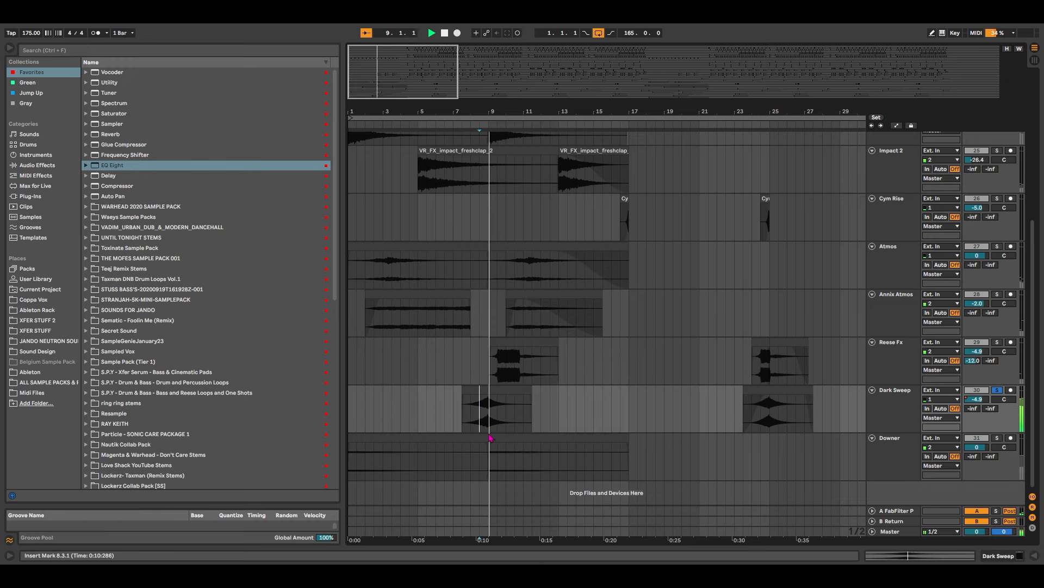
pyautogui.press('space')
pyautogui.click(479, 450)
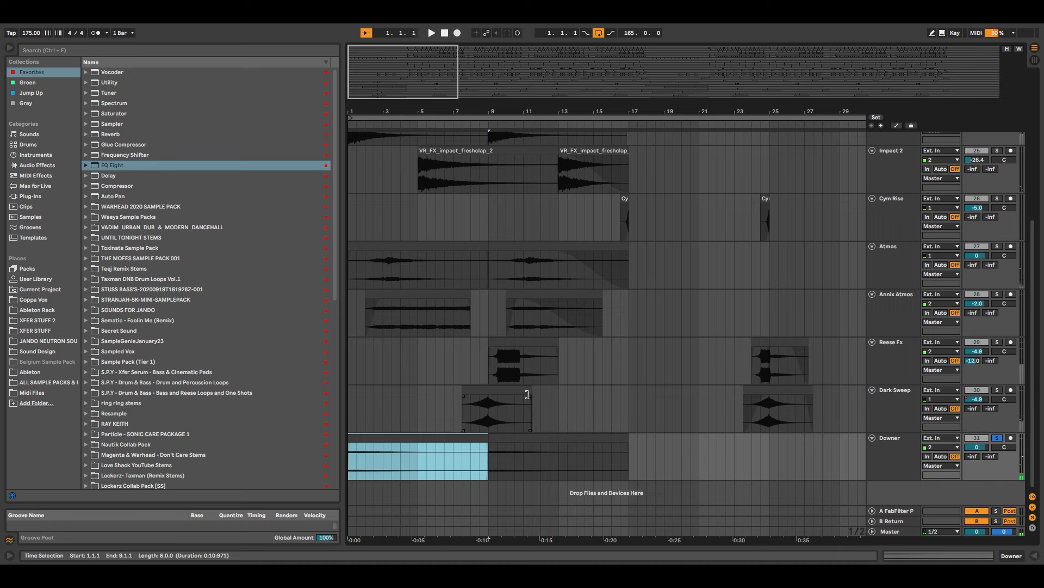
pyautogui.press('space')
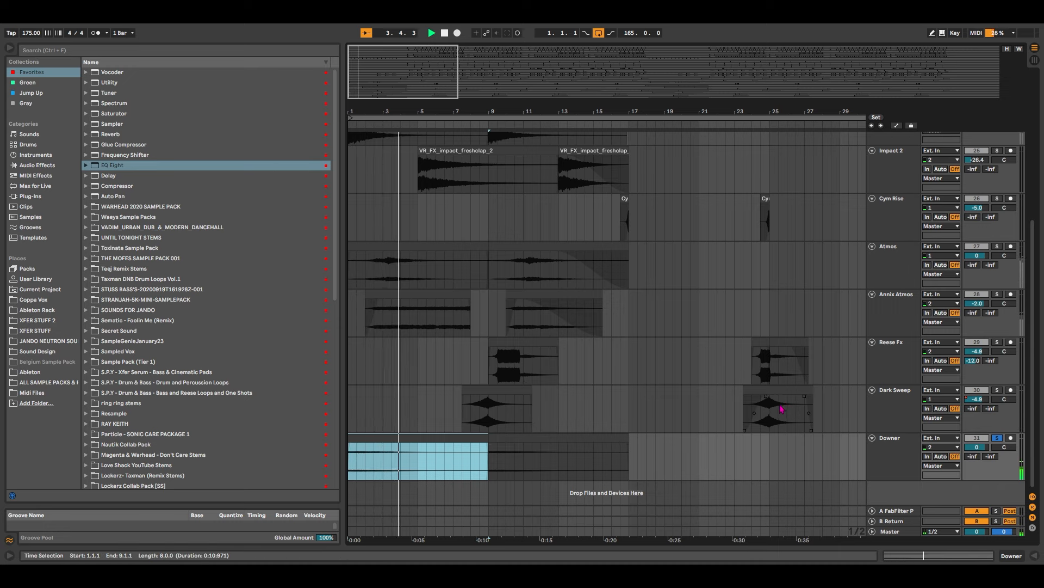
pyautogui.press('space')
pyautogui.press('s')
# - Select all tracks from Intro Fx to Downer and collapse them together
pyautogui.click(890, 450)
pyautogui.scroll(3, 893, 334)
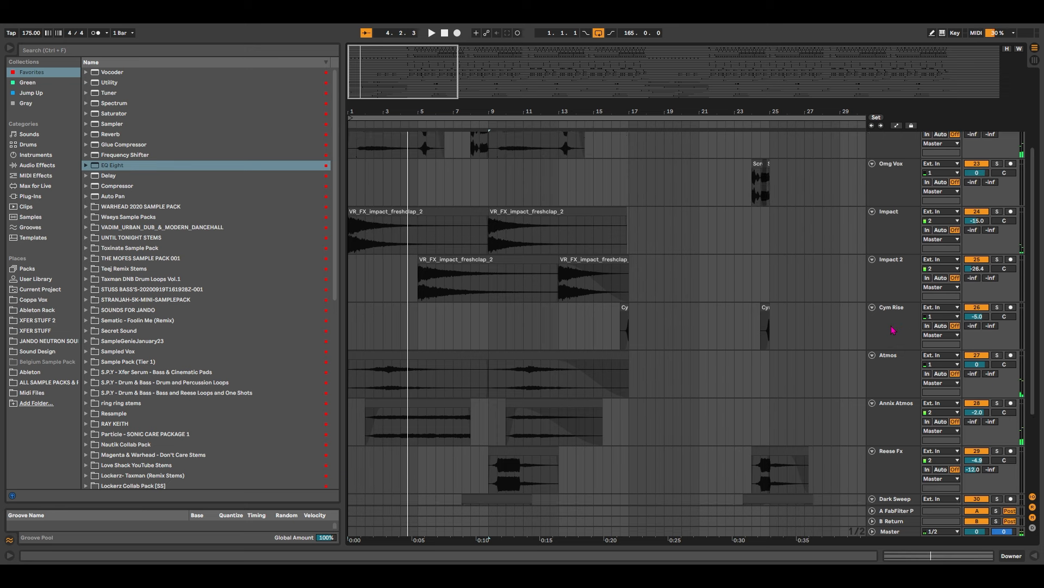
pyautogui.scroll(4, 893, 330)
pyautogui.keyDown('shift'); pyautogui.click(880, 245); pyautogui.keyUp('shift')
pyautogui.click(872, 227)
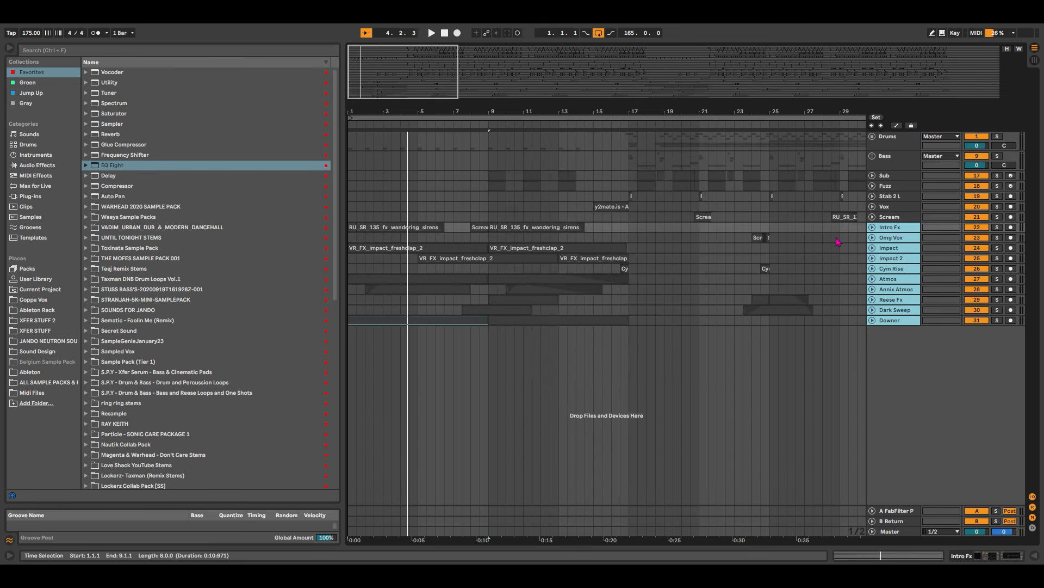
# - Select the Sub track and place the insert marker at bar 9 on the Bass track to examine the intro's second half
pyautogui.moveTo(404, 55)
pyautogui.mouseDown()
pyautogui.moveTo(394, 66)
pyautogui.moveTo(402, 59)
pyautogui.mouseUp()
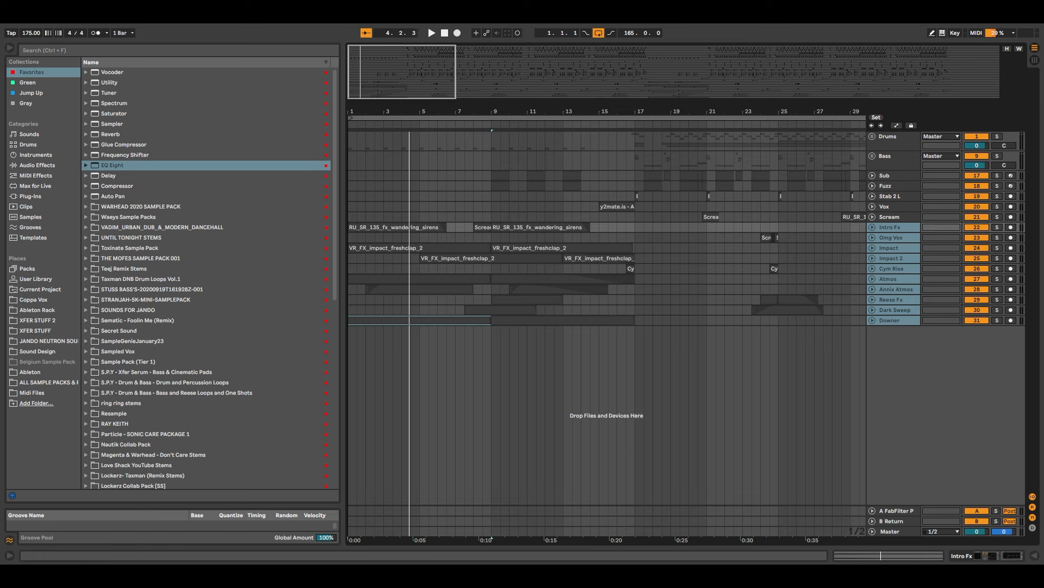
pyautogui.moveTo(454, 113); pyautogui.dragTo(517, 115)
pyautogui.click(910, 185)
pyautogui.click(903, 177)
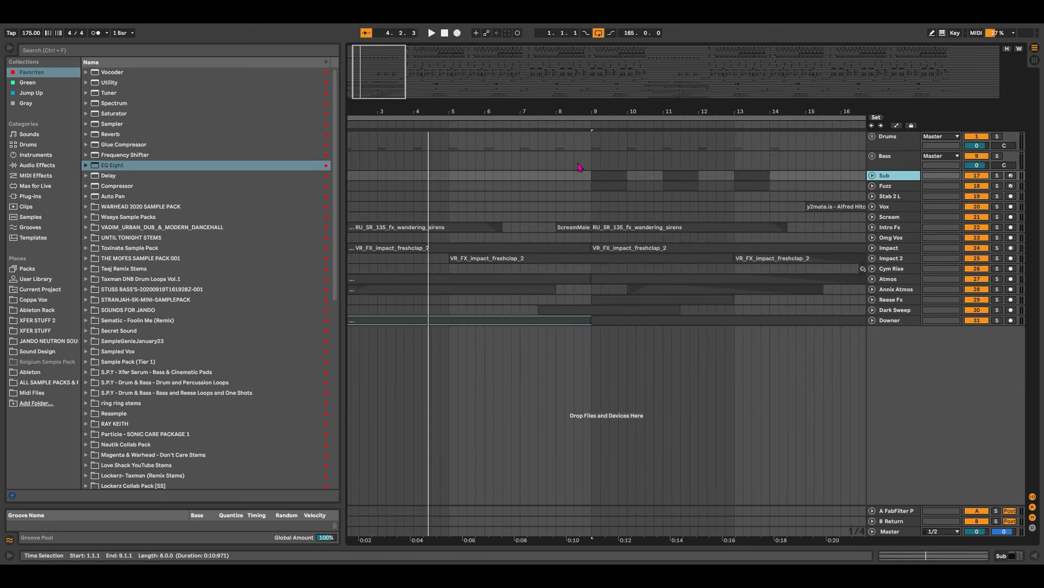
pyautogui.click(593, 164)
pyautogui.moveTo(431, 86); pyautogui.dragTo(406, 87)
pyautogui.moveTo(500, 113)
pyautogui.mouseDown()
pyautogui.moveTo(464, 119)
pyautogui.moveTo(497, 125)
pyautogui.mouseUp()
pyautogui.scroll(-3, 530, 179)
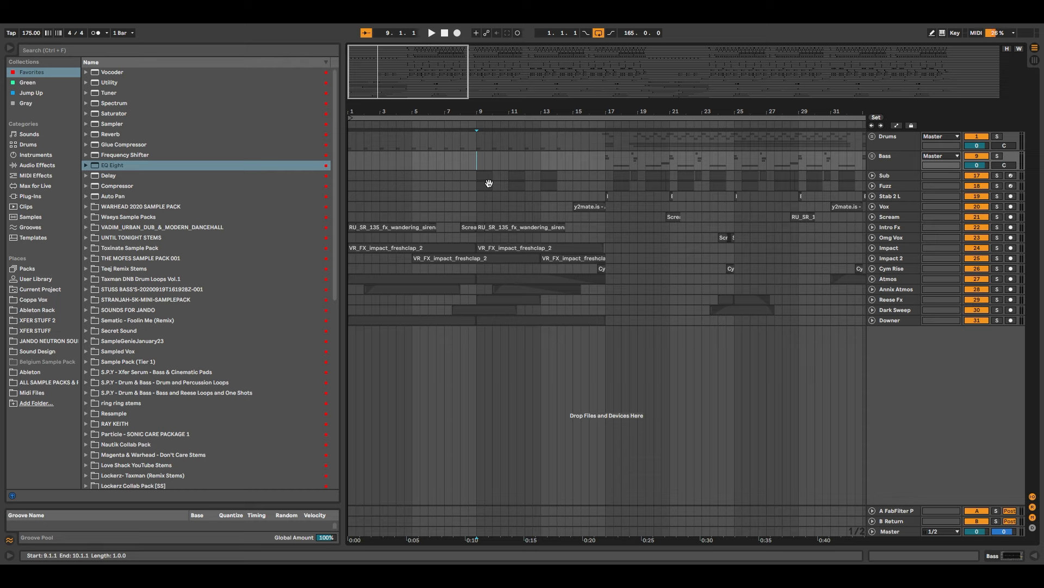
# - Select bars 9.1 to 10.3 across the Drums, Bass and Sub tracks, and inspect the Sub and Fuzz parts in bar 9
pyautogui.moveTo(442, 112); pyautogui.dragTo(508, 155)
pyautogui.moveTo(571, 143); pyautogui.dragTo(618, 171)
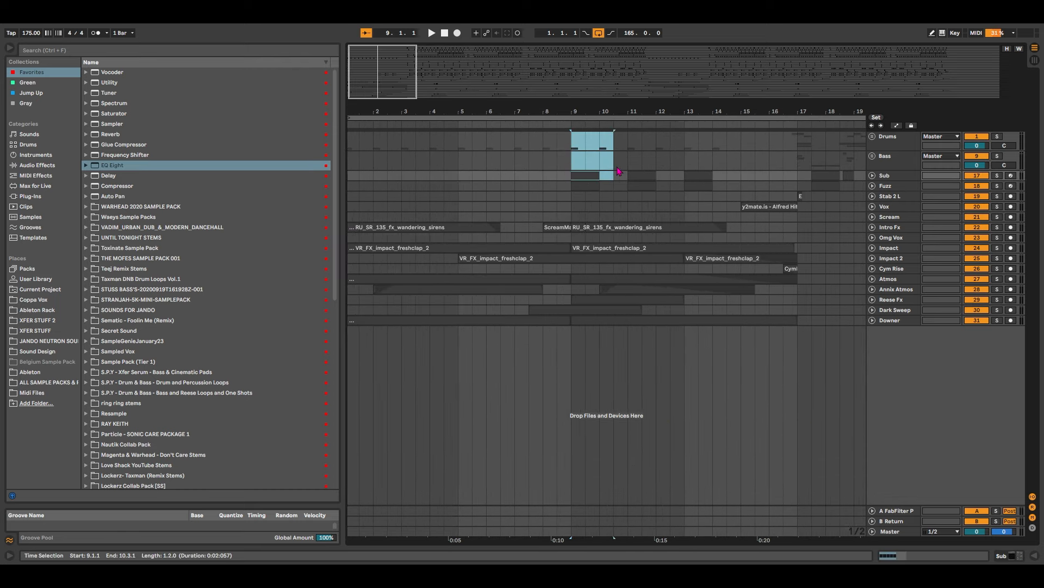
pyautogui.scroll(-3, 578, 159)
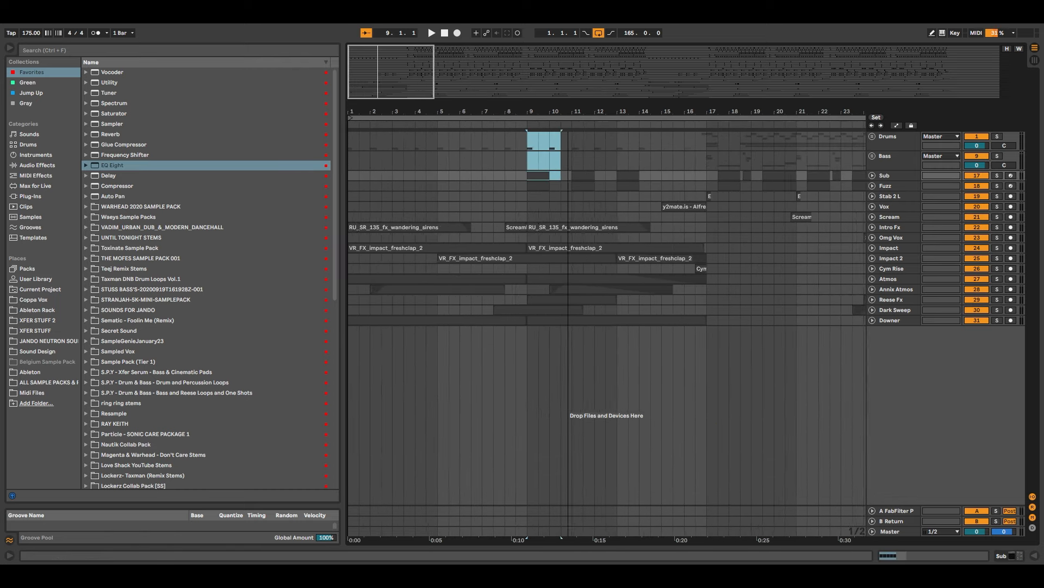
pyautogui.click(530, 176)
pyautogui.click(529, 185)
pyautogui.click(529, 175)
pyautogui.click(530, 186)
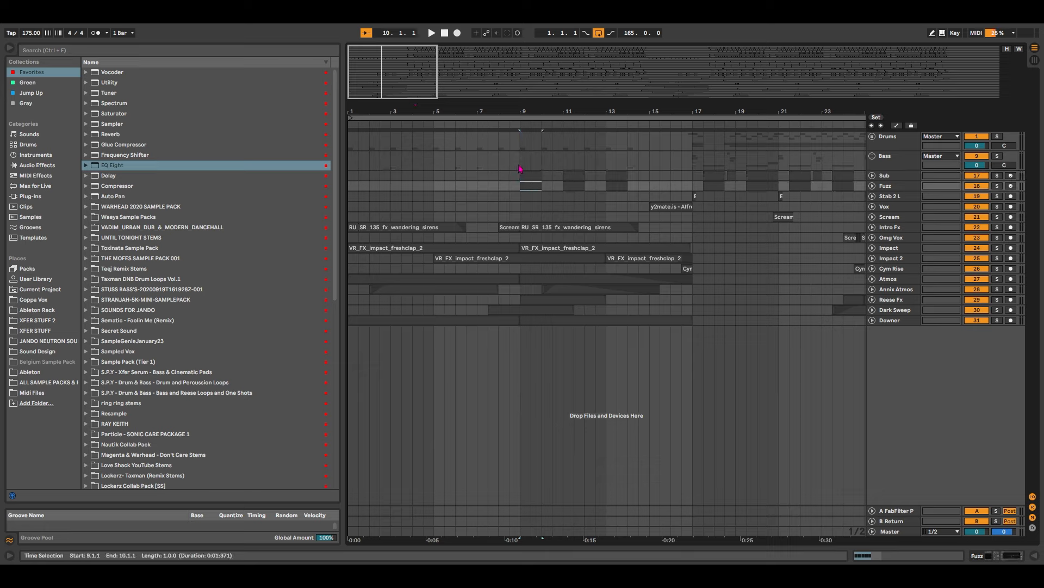
# - Play the full intro mix from bar 8.3 to hear the section starting at bar 9, and stop playback
pyautogui.click(510, 163)
pyautogui.press('space')
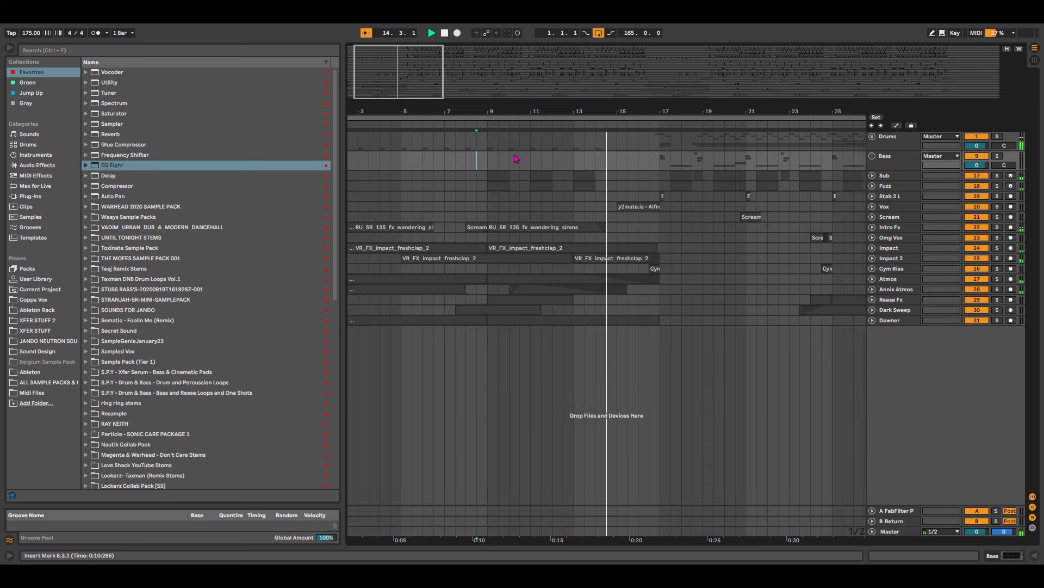
pyautogui.press('space')
# - Select the Vox clip at bar 15, briefly expand its track, and show the entire arrangement
pyautogui.click(633, 210)
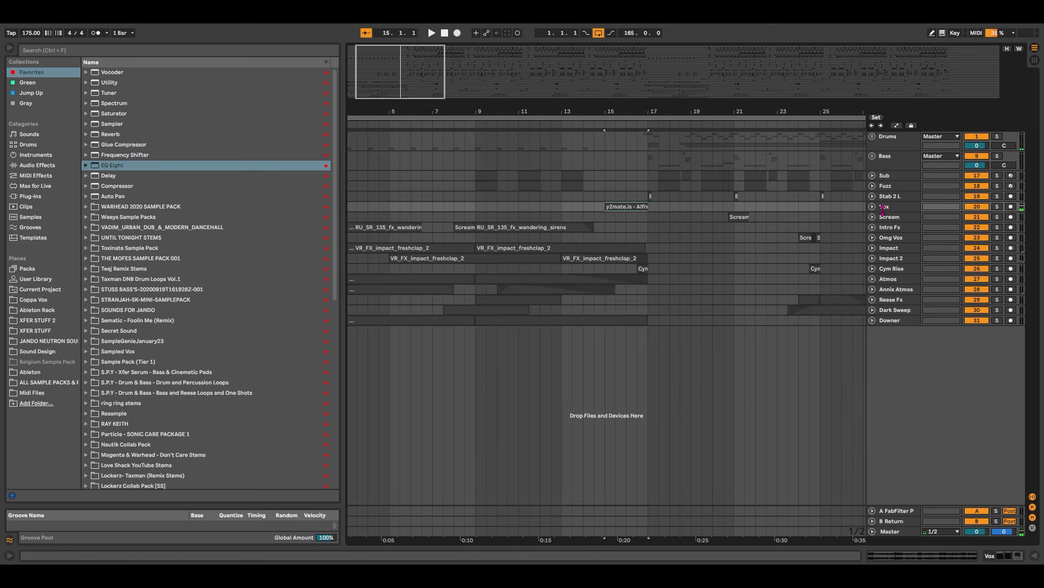
pyautogui.click(872, 207)
pyautogui.click(872, 206)
pyautogui.moveTo(415, 113); pyautogui.dragTo(426, 55)
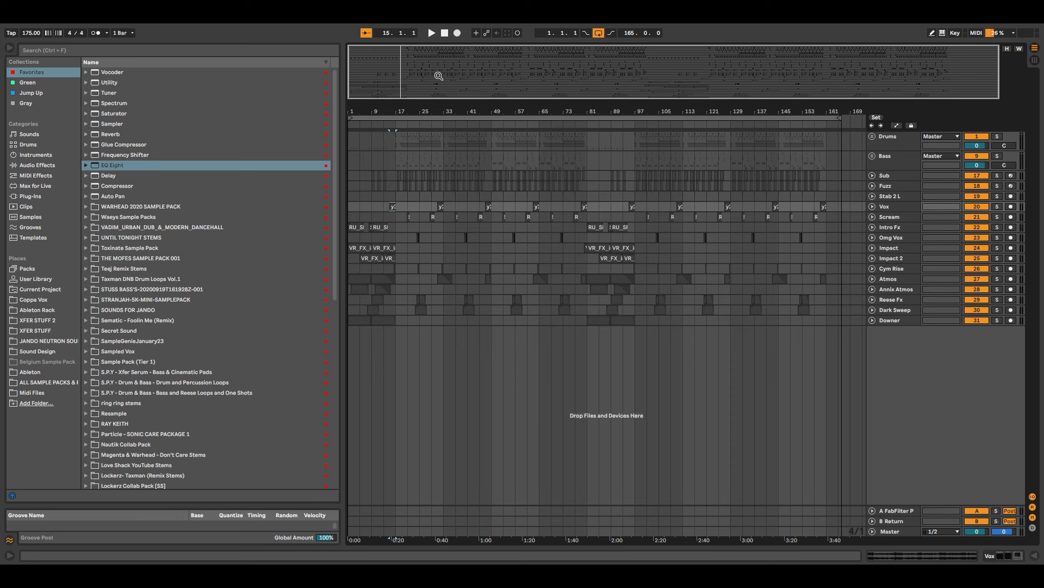
pyautogui.moveTo(445, 79)
pyautogui.mouseDown()
pyautogui.moveTo(445, 111)
pyautogui.moveTo(445, 78)
pyautogui.mouseUp()
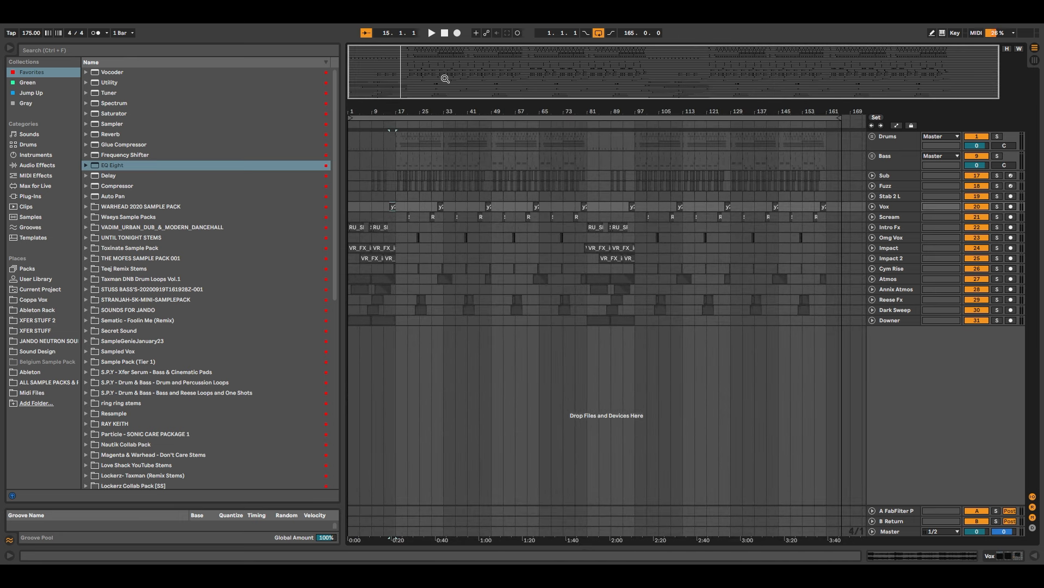